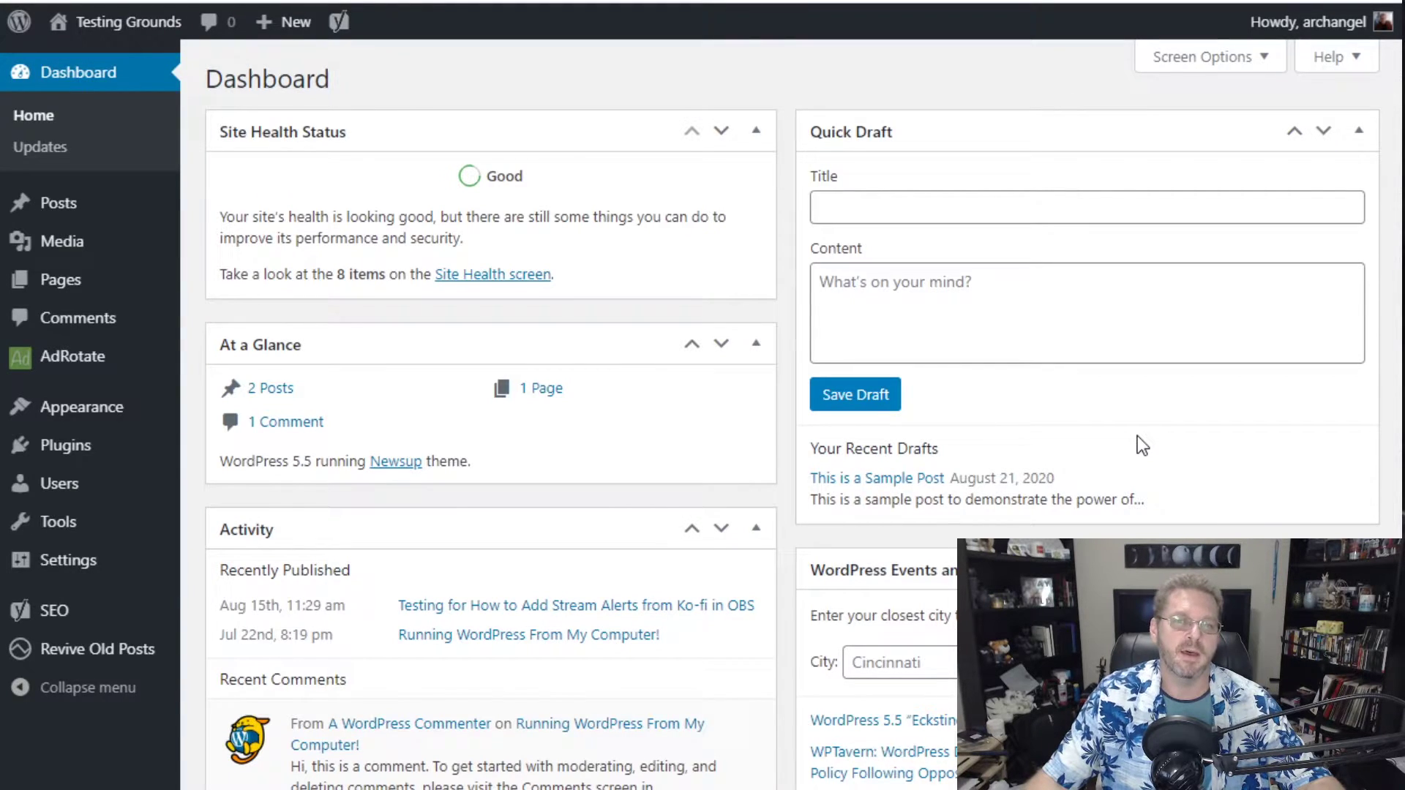
- Search for 'buy', then install and activate the Buy Me a Coffee WP Donation Button plugin
mouse_move(85, 449)
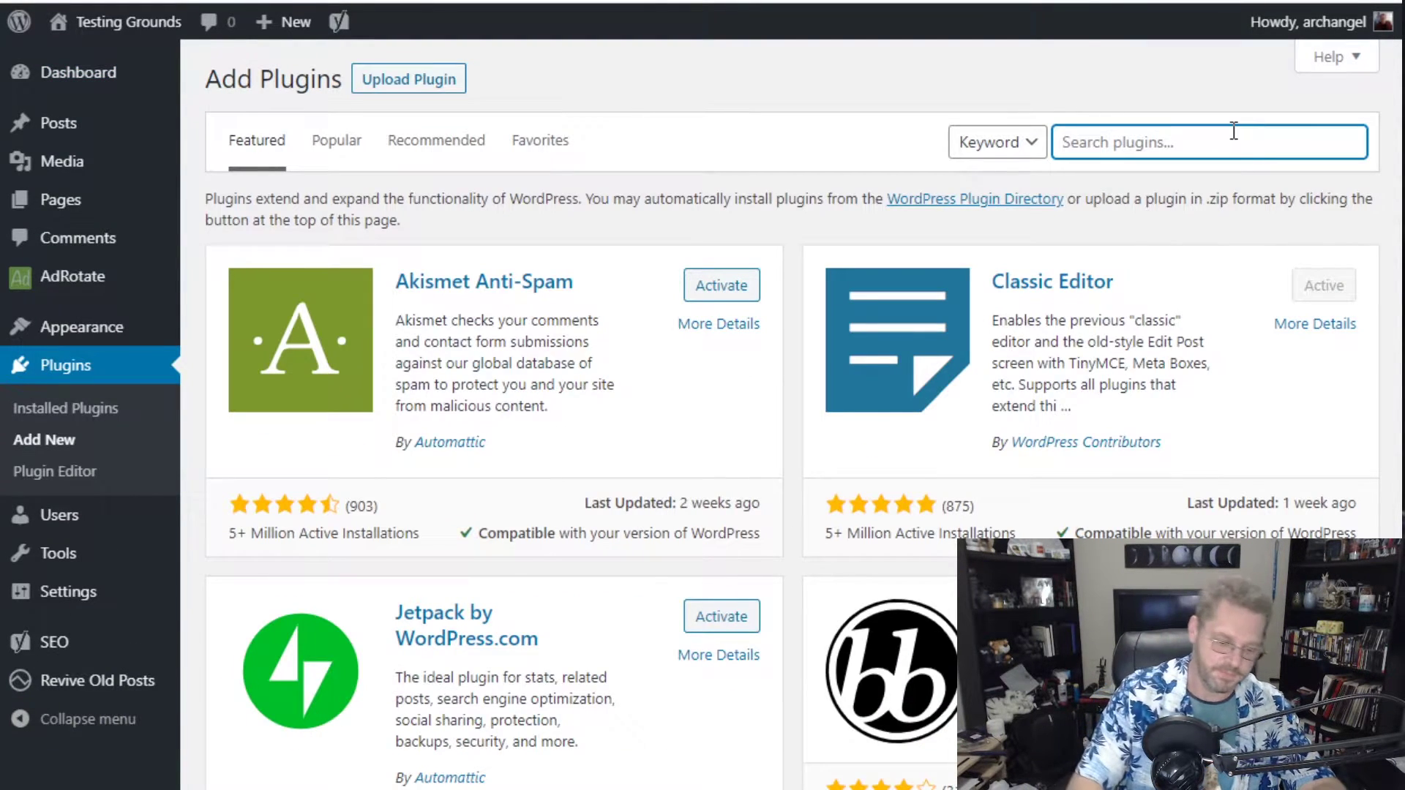
text(buy me a coffee)
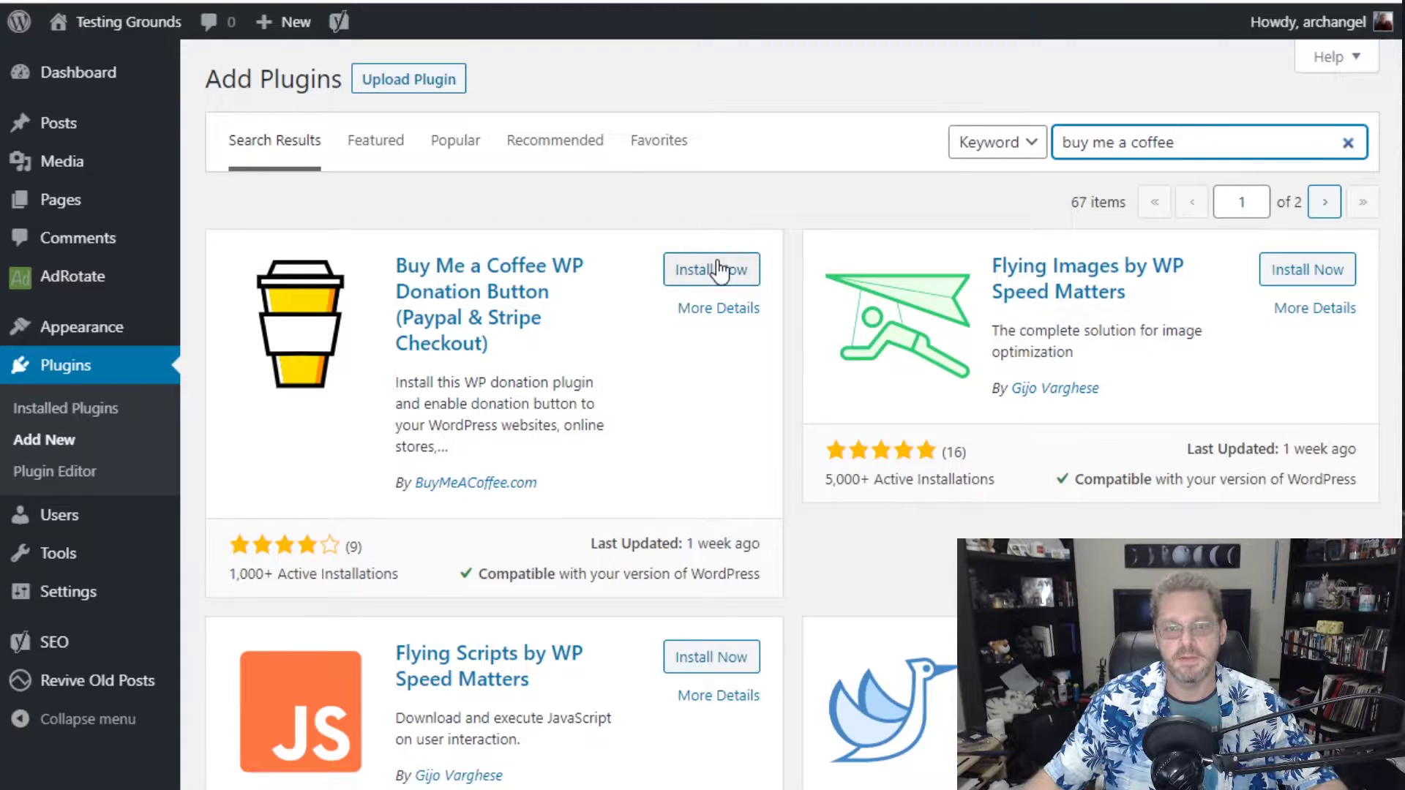
click(719, 270)
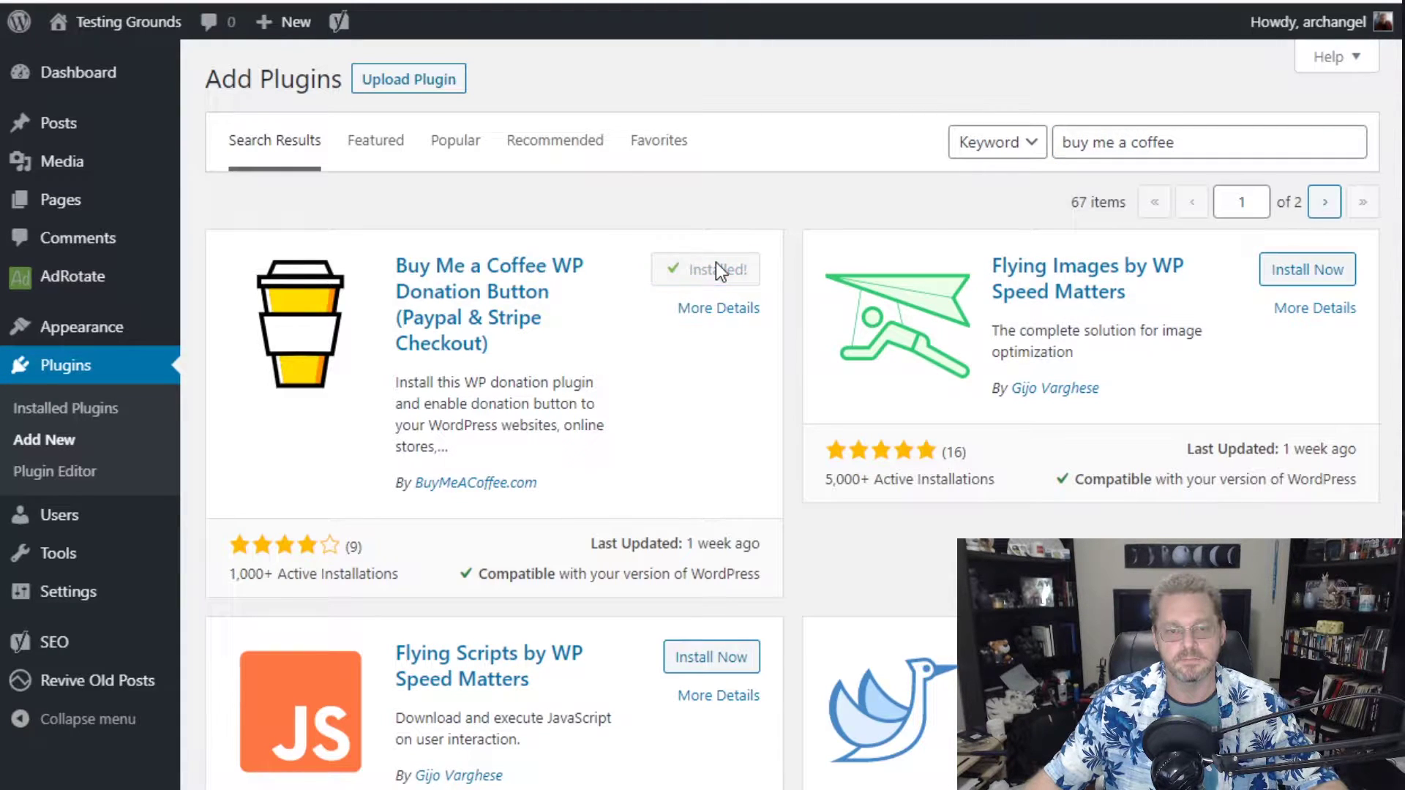
click(720, 270)
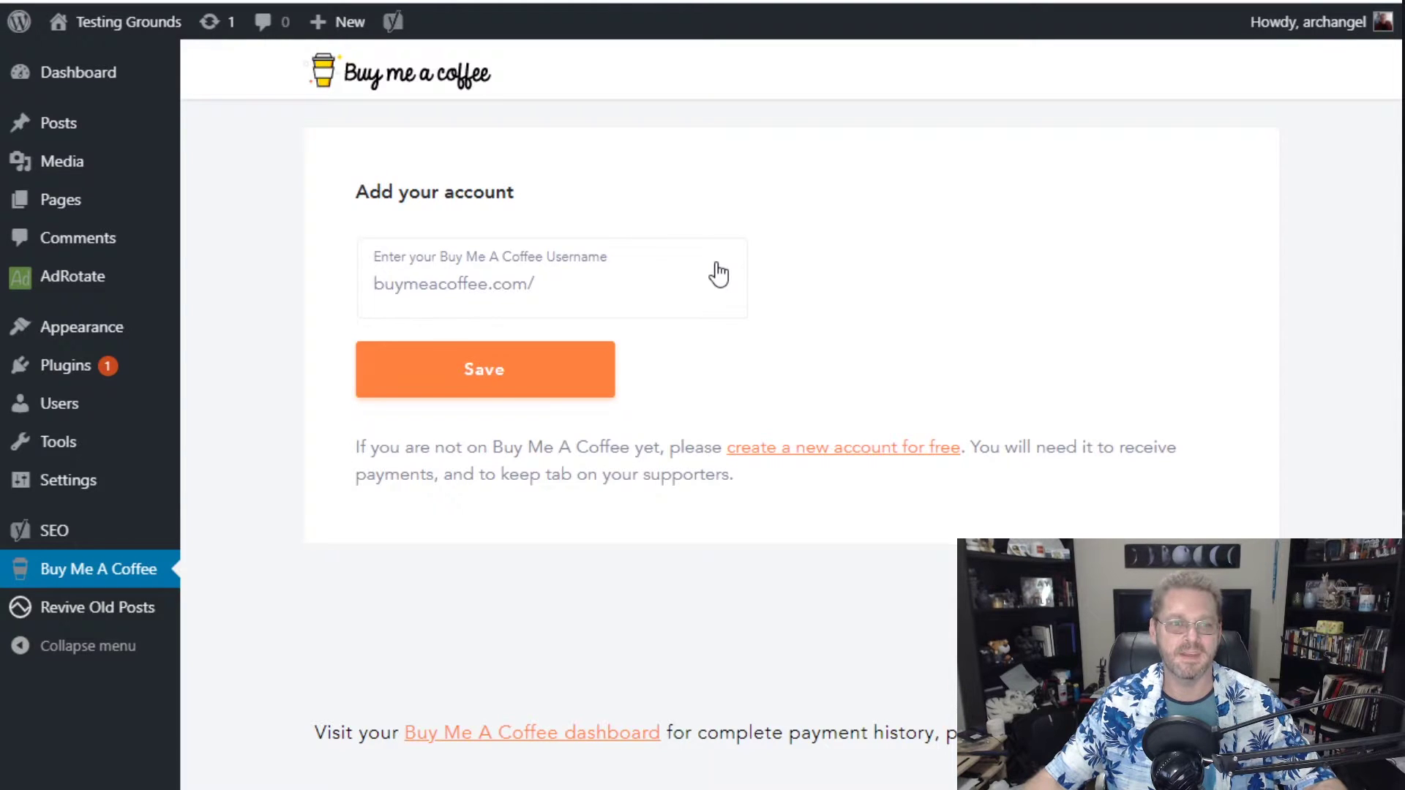
- Enter the Buy Me a Coffee account username in the Add your account field and save it
click(654, 280)
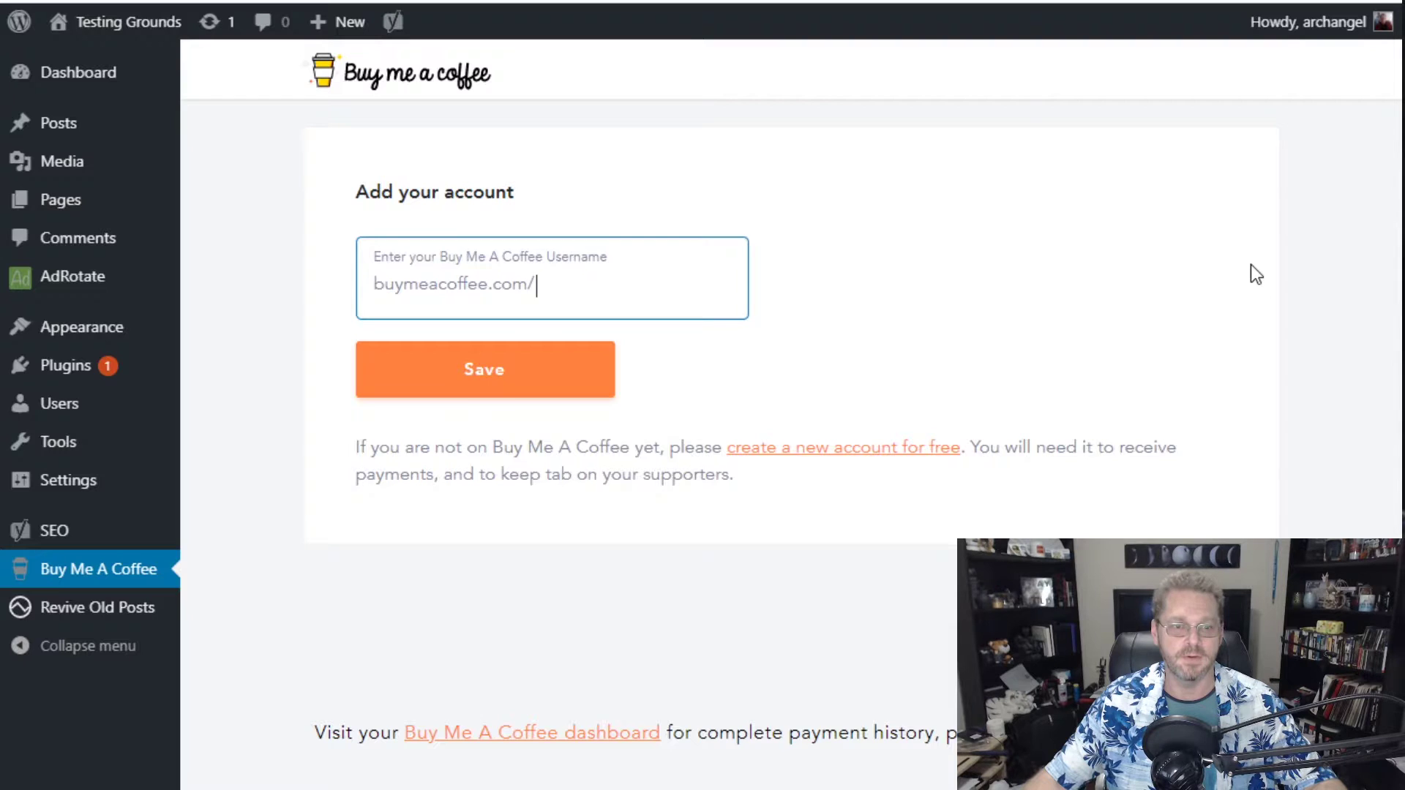
click(446, 354)
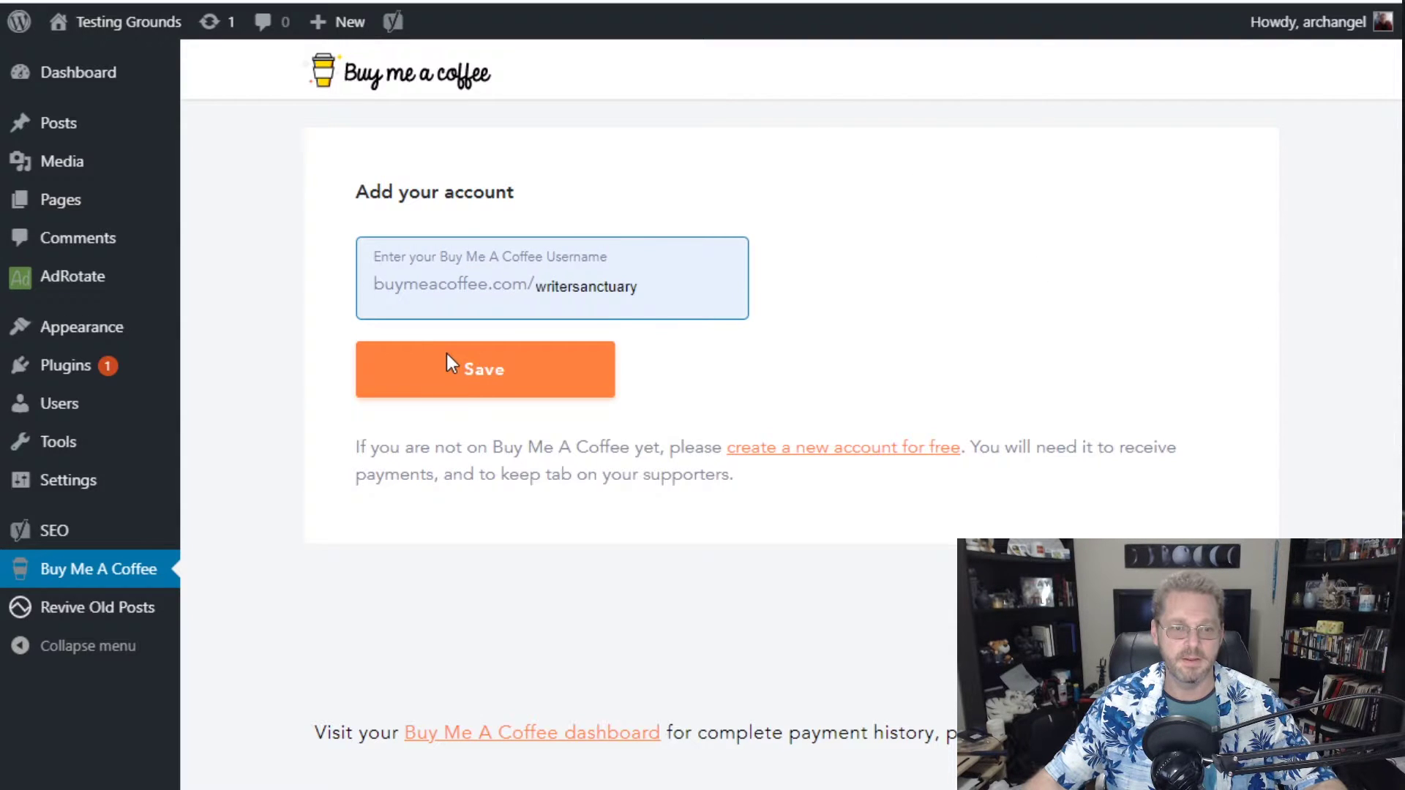
click(472, 378)
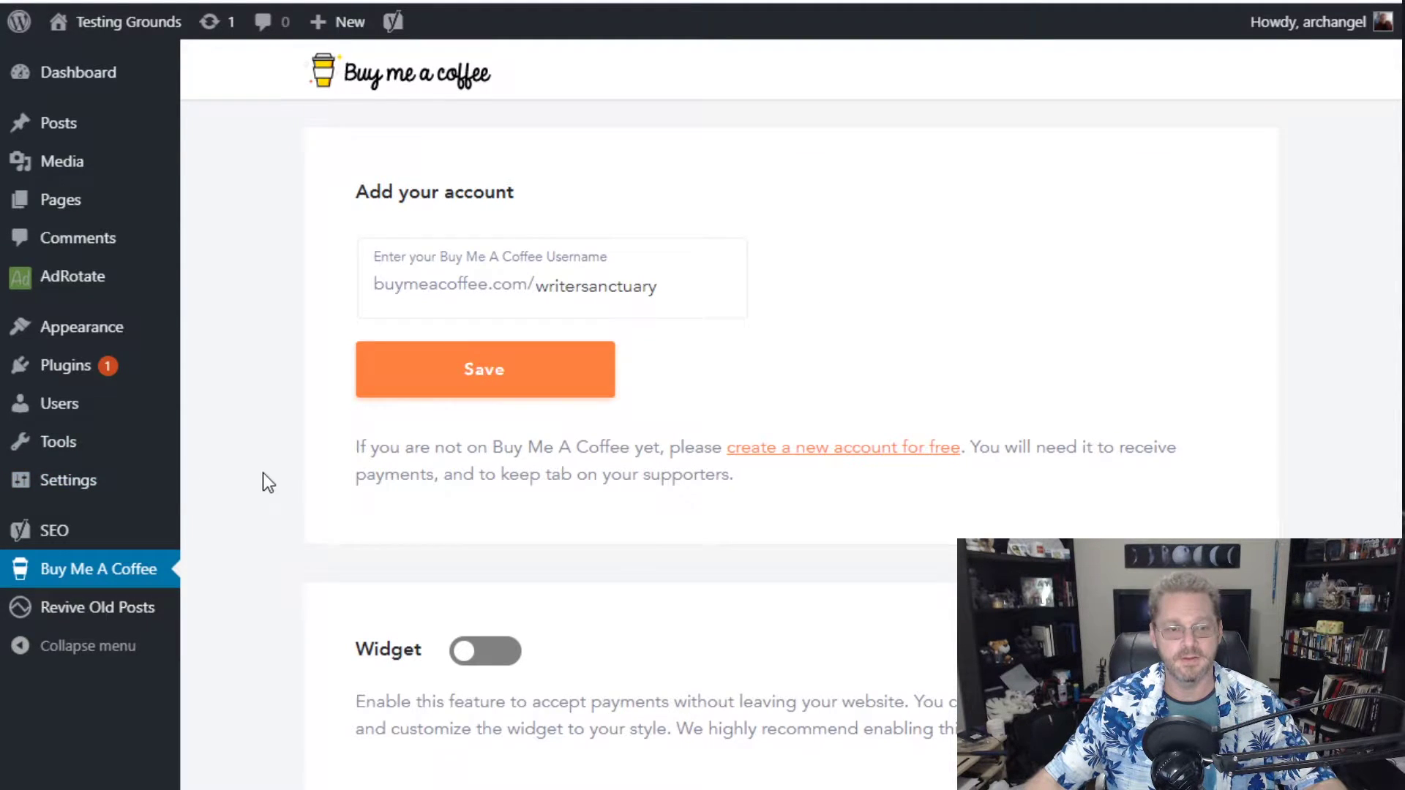
- Switch the Widget toggle on so the coffee payment widget goes live
scroll(263, 472, down, 5)
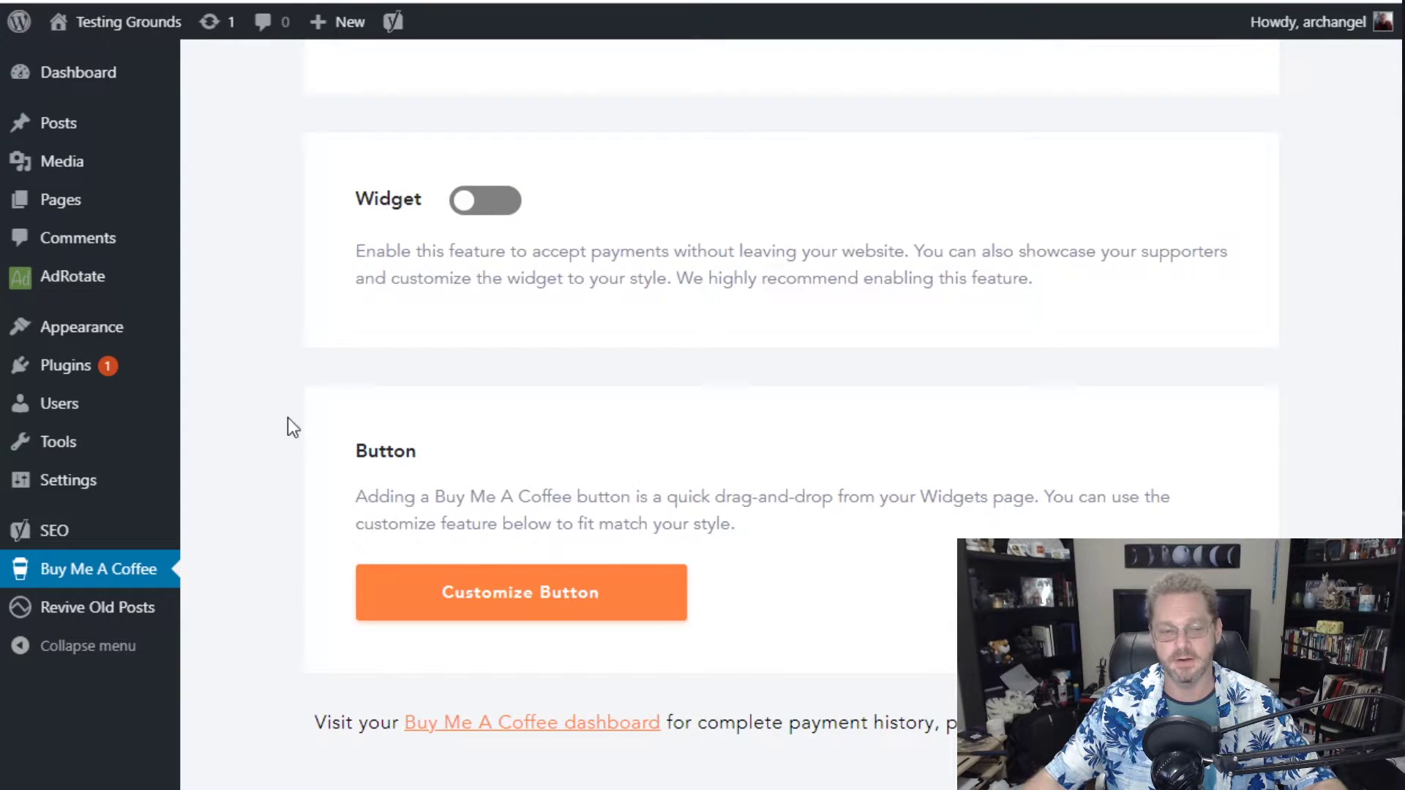
click(472, 207)
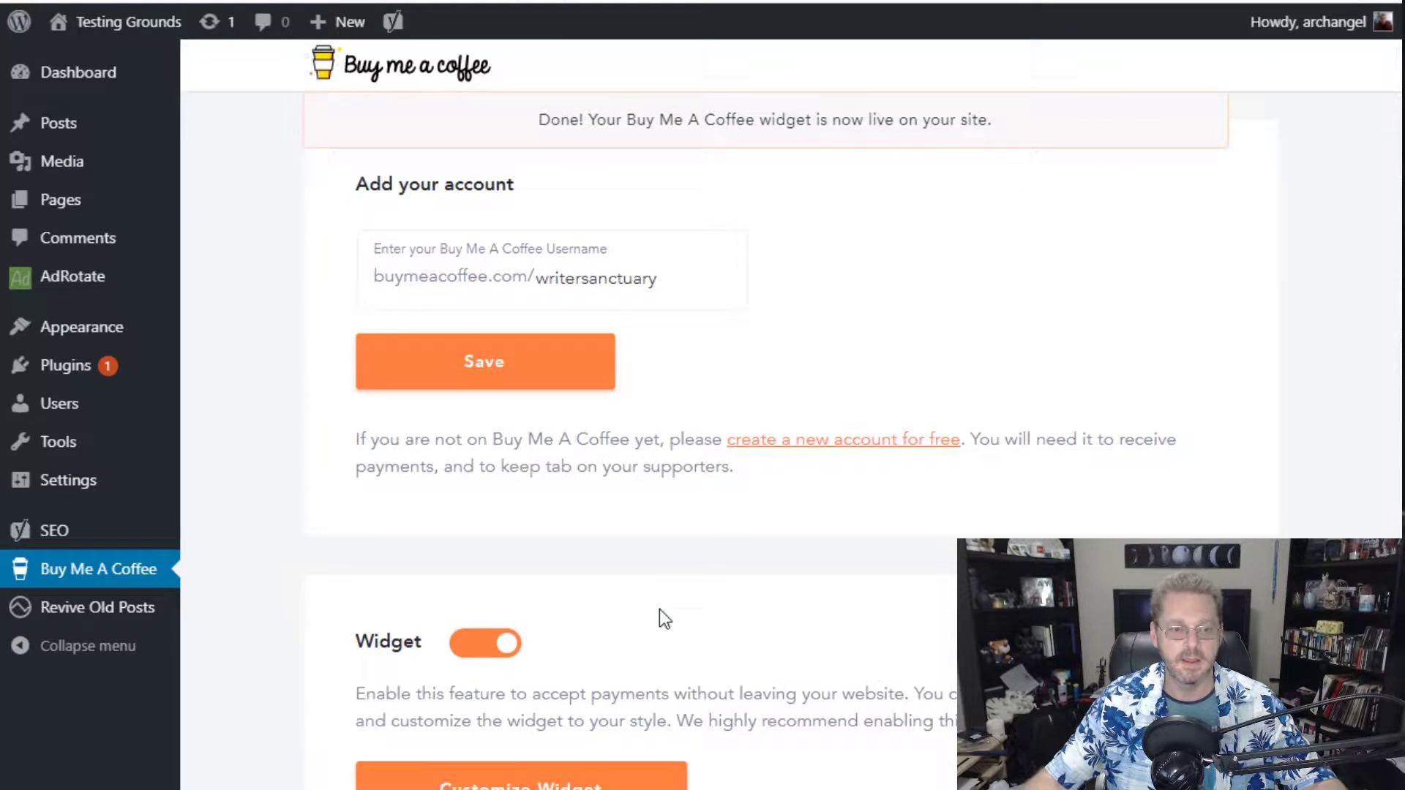
scroll(660, 608, down, 9)
scroll(604, 328, up, 5)
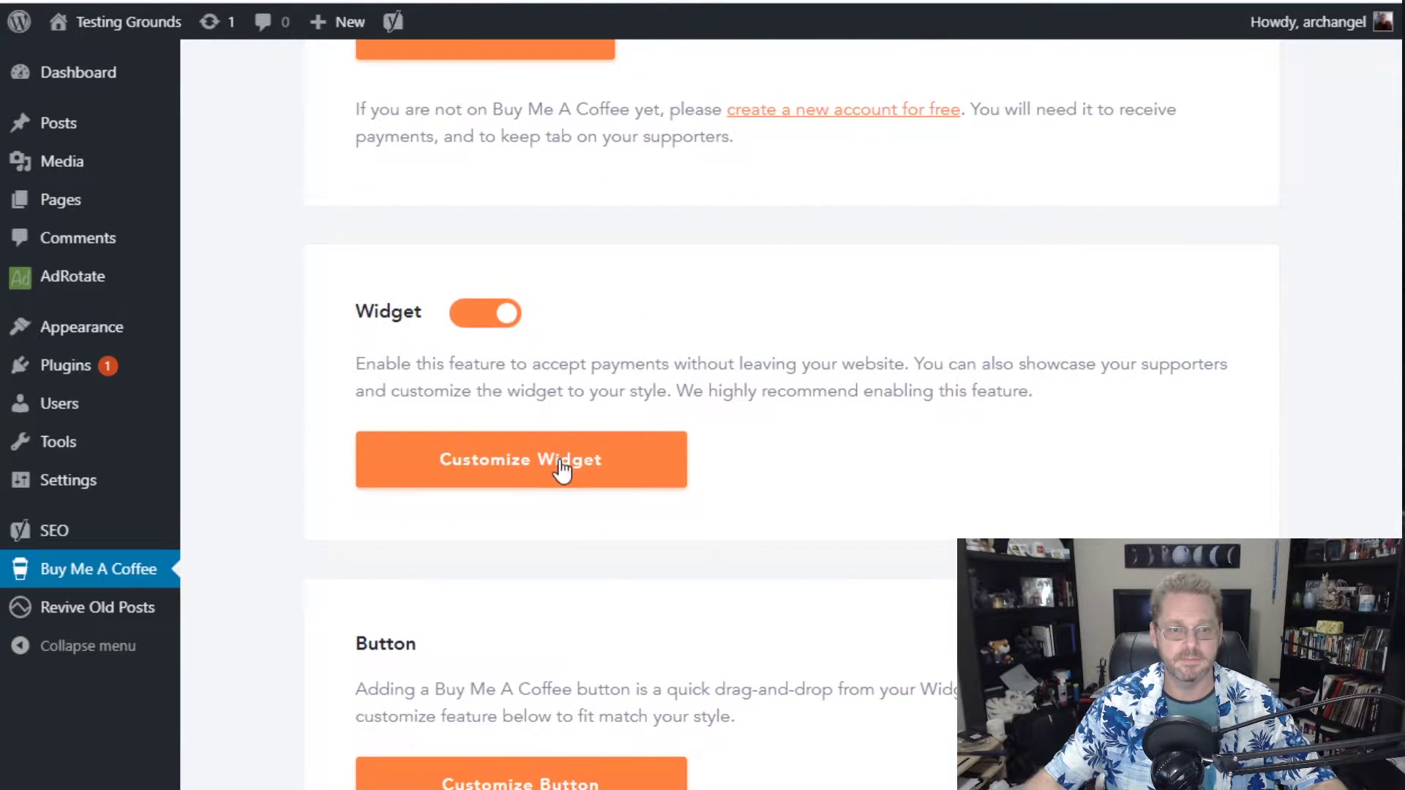
- In Customize Widget, replace the description with the suggested sentence starting 'Any'
click(559, 462)
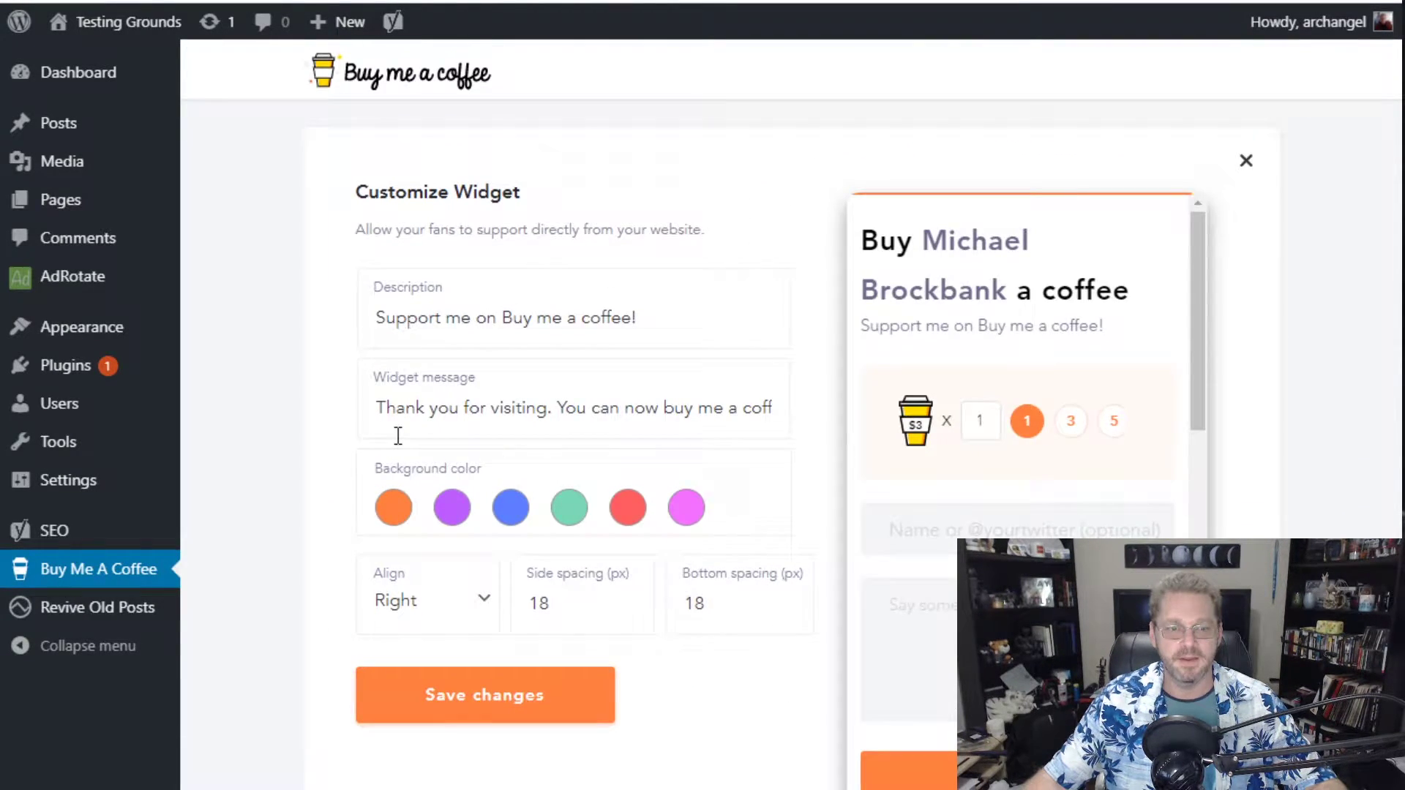
scroll(747, 251, down, 2)
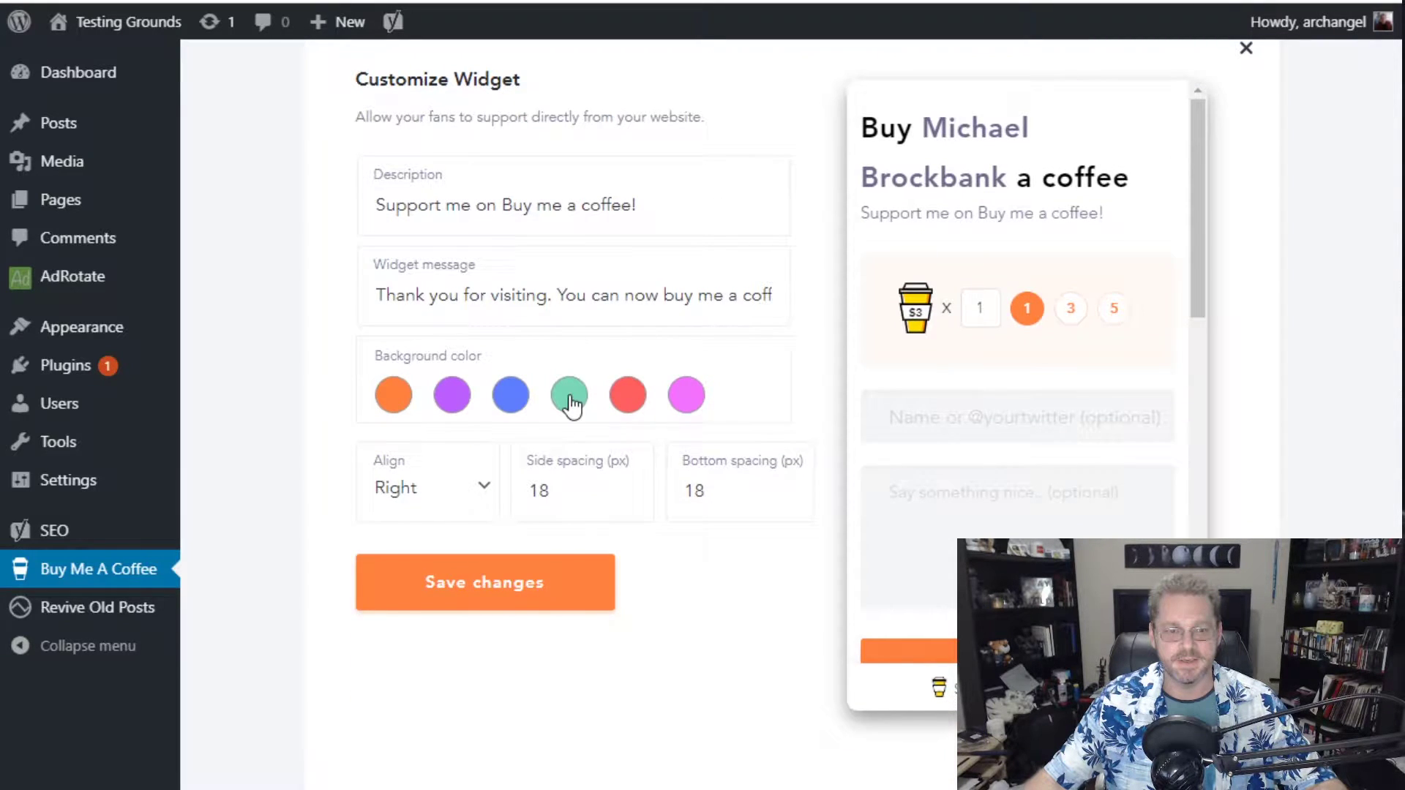
click(660, 200)
drag(661, 204, 375, 209)
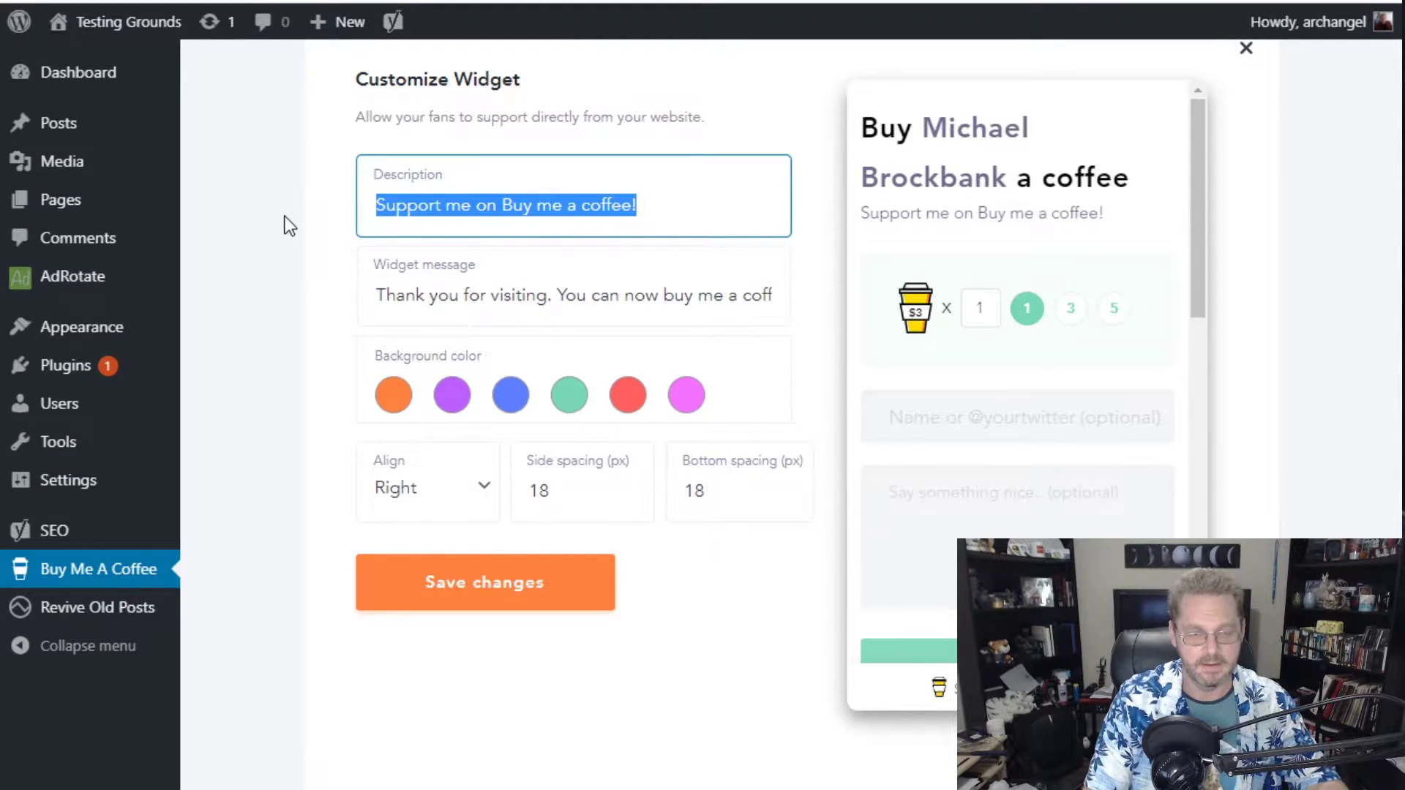
text(Any)
key(BackSpace)
key(BackSpace)
key(BackSpace)
text(ny)
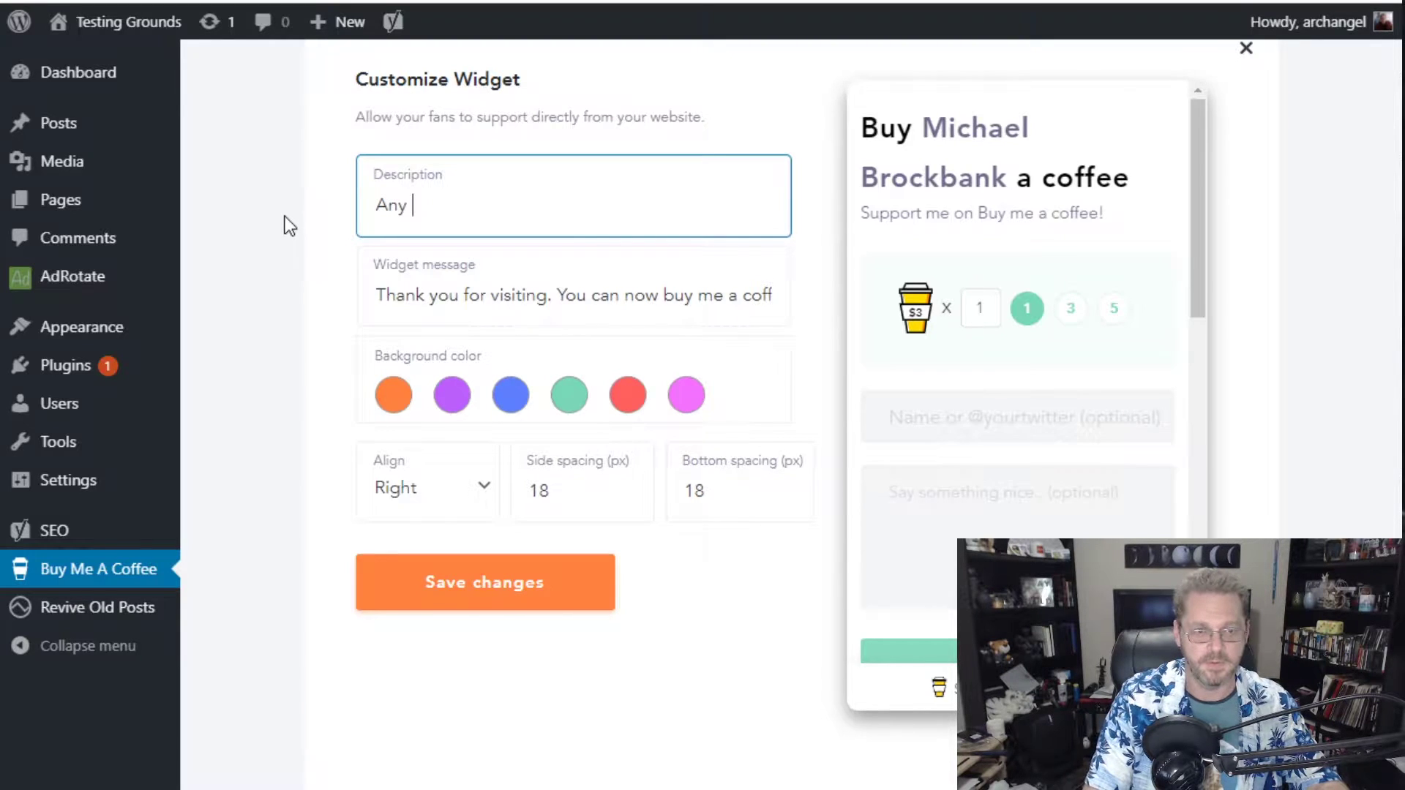
key(Down)
key(Return)
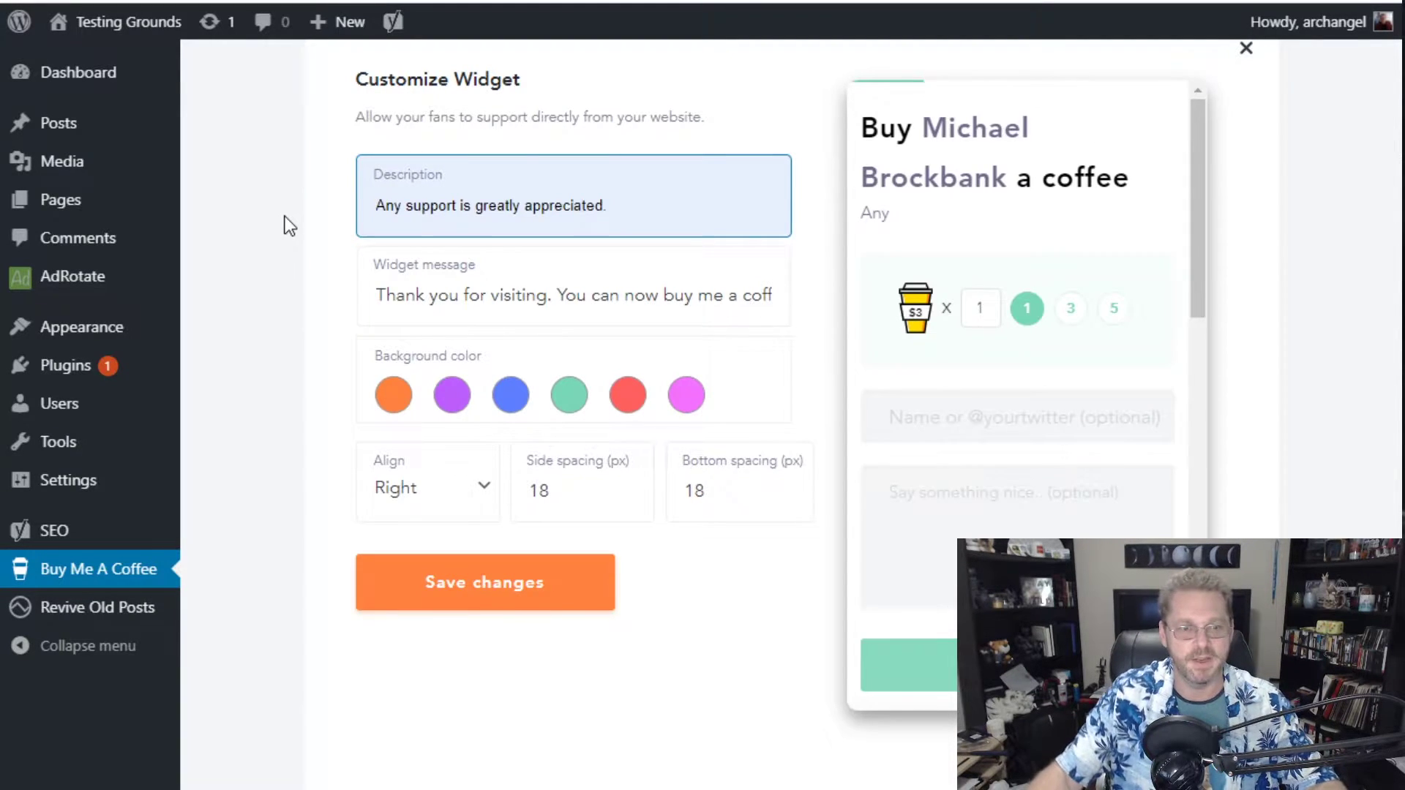
key(Tab)
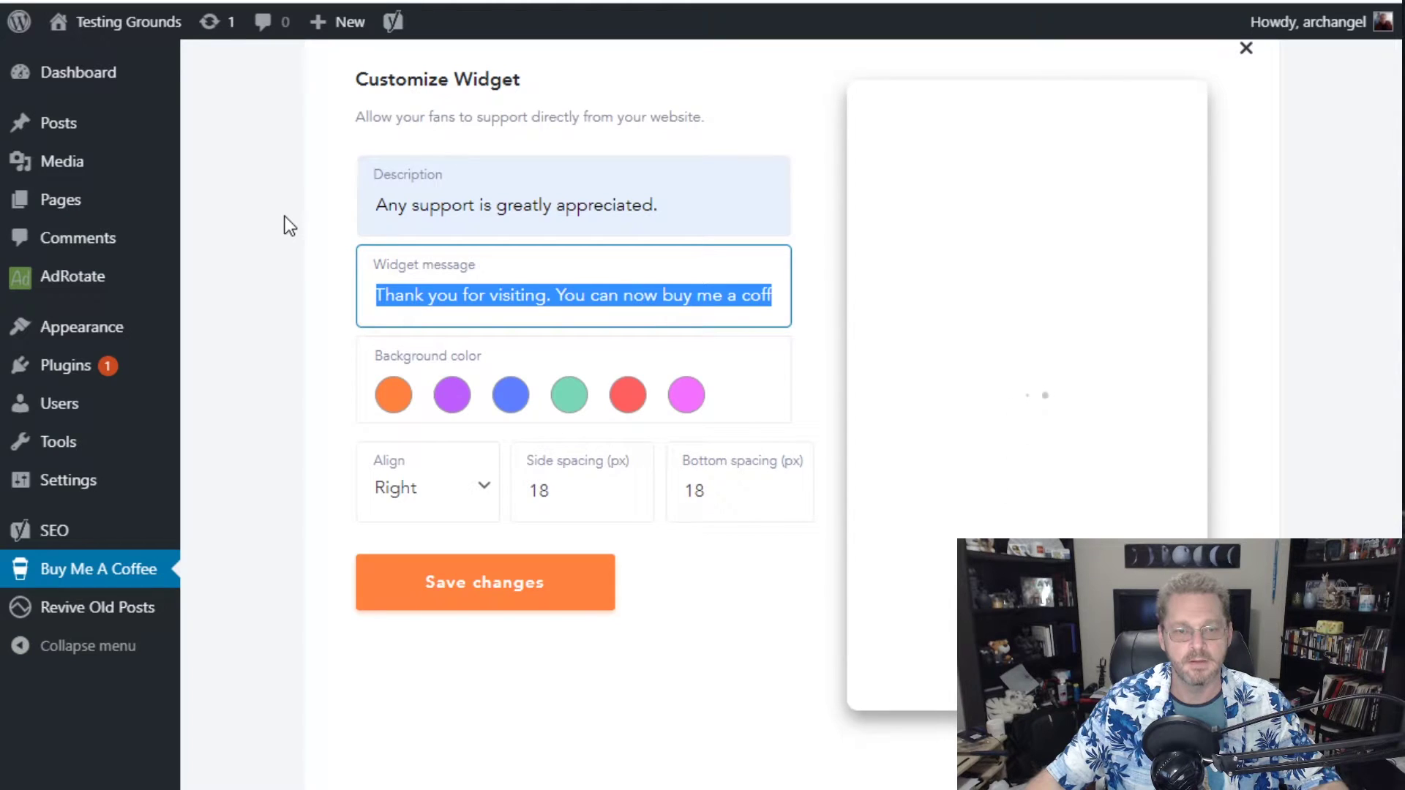
- Replace the widget message's second sentence with a pasted invitation to buy a coffee
click(538, 295)
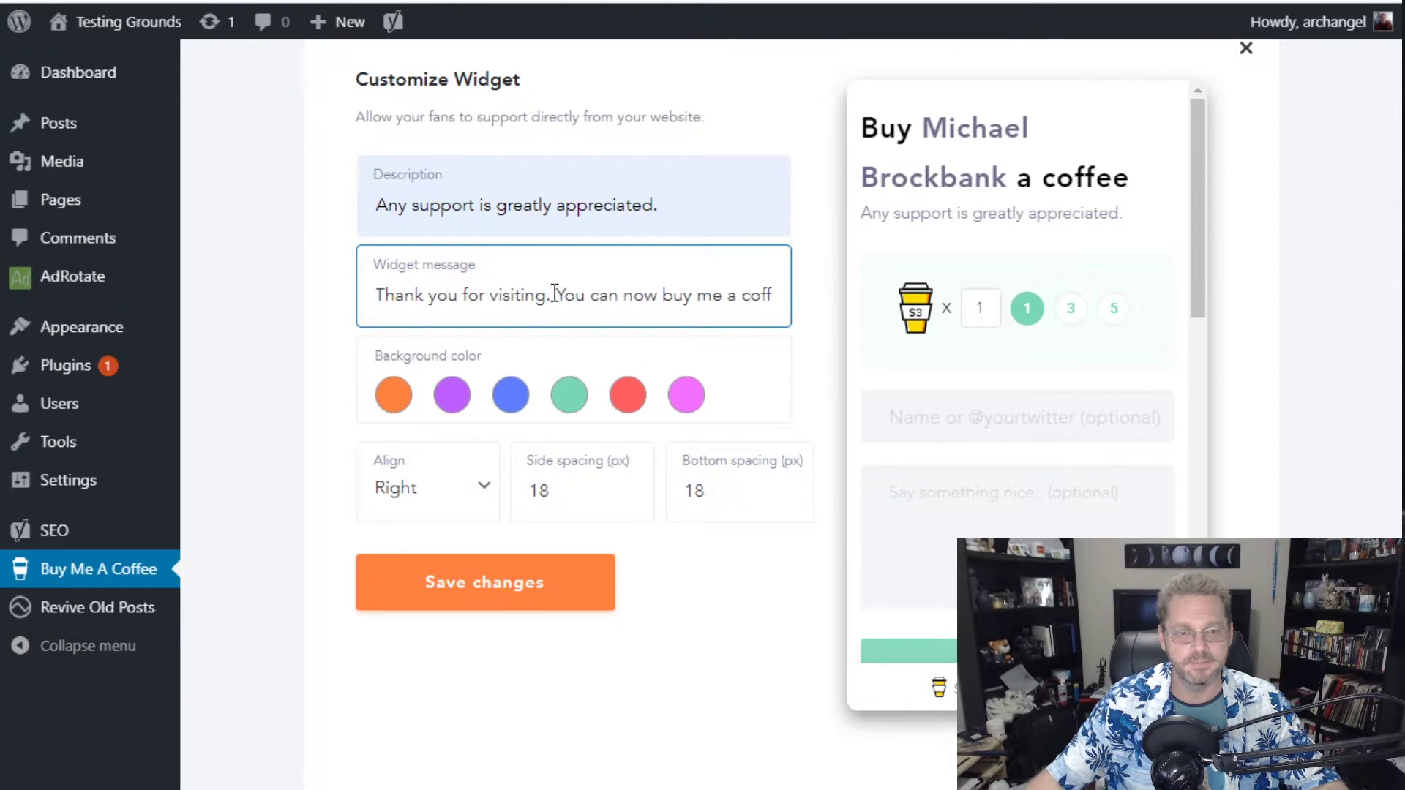
drag(557, 295, 771, 292)
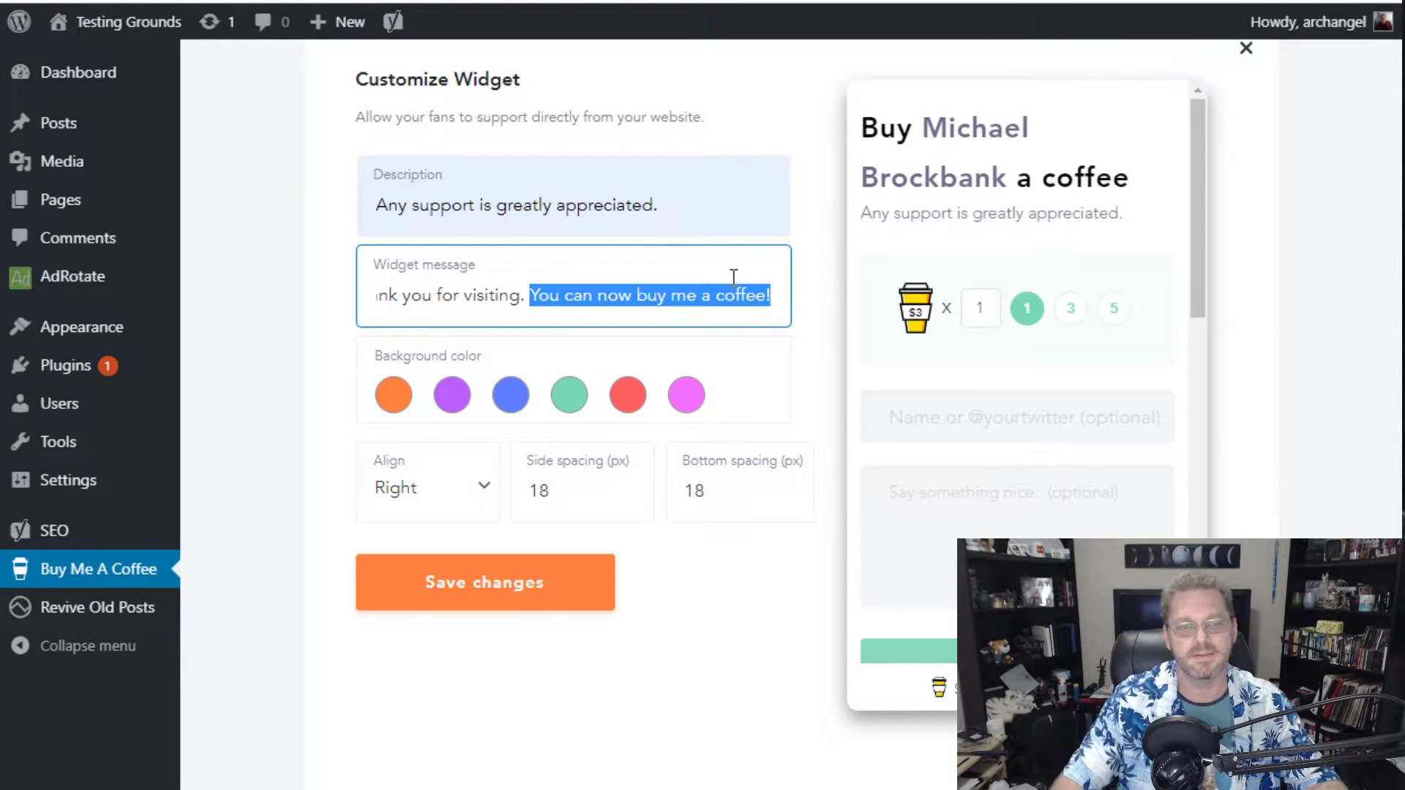
key(BackSpace)
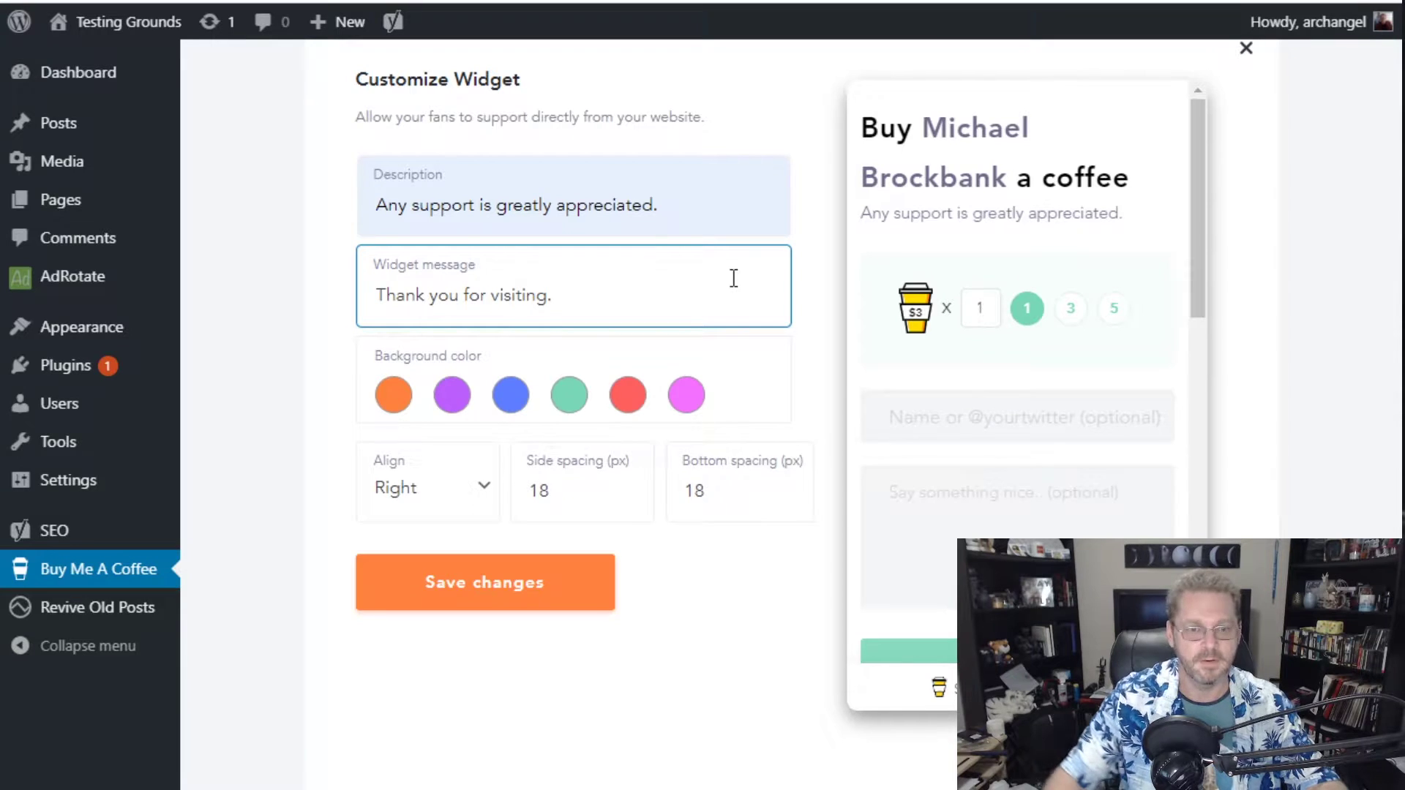
text(Feel free to buy me a coffe)
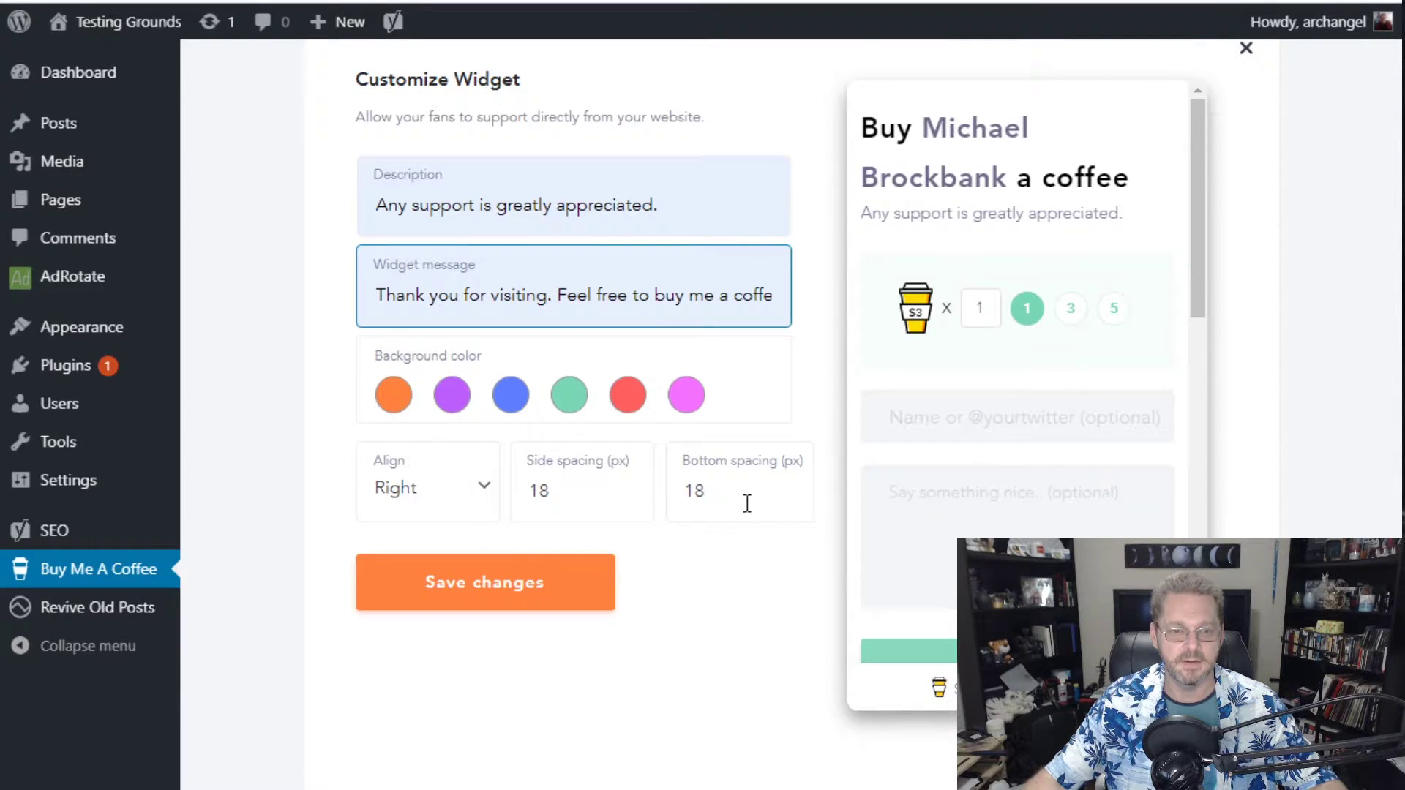
- Align the widget left, set side spacing to 5 px, and save the changes
click(447, 489)
click(405, 565)
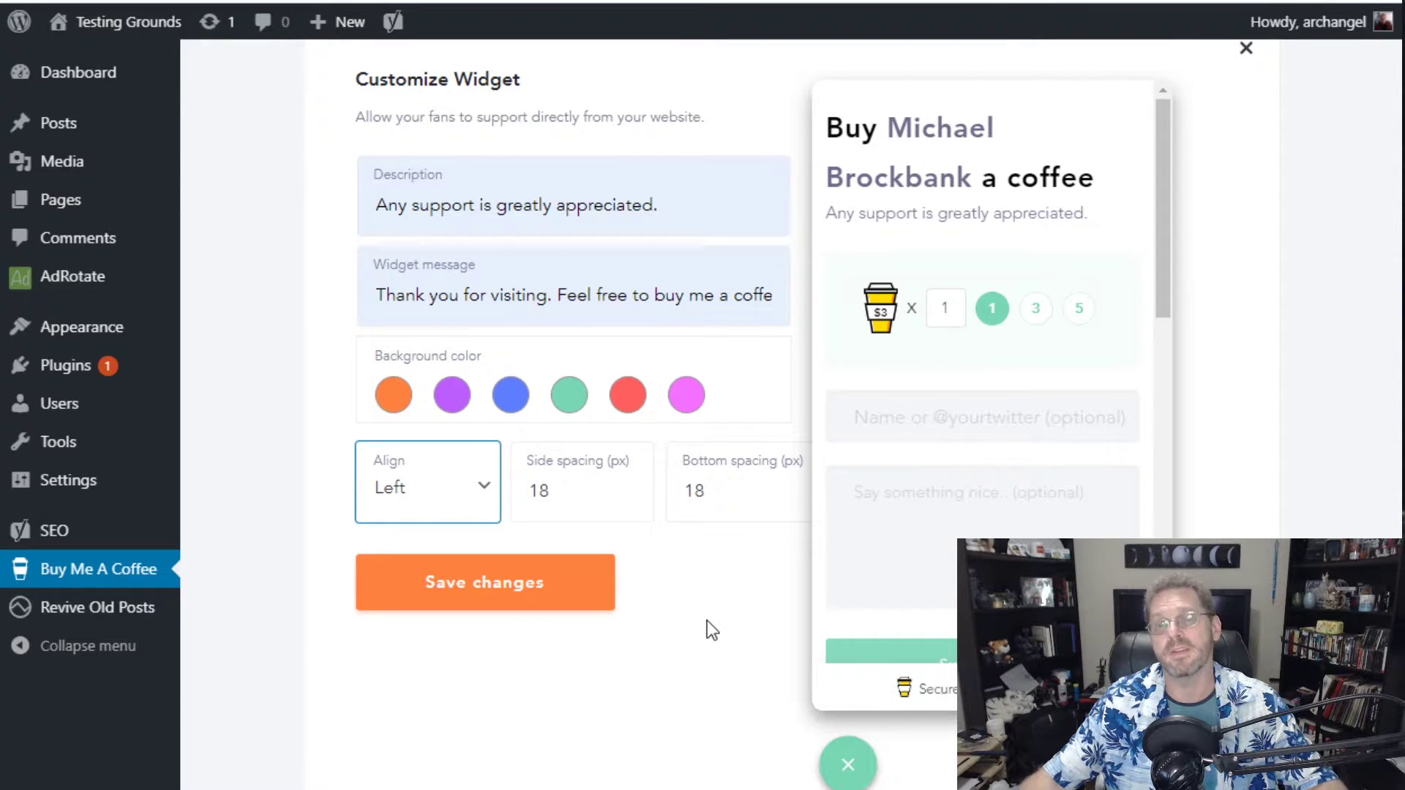
click(557, 472)
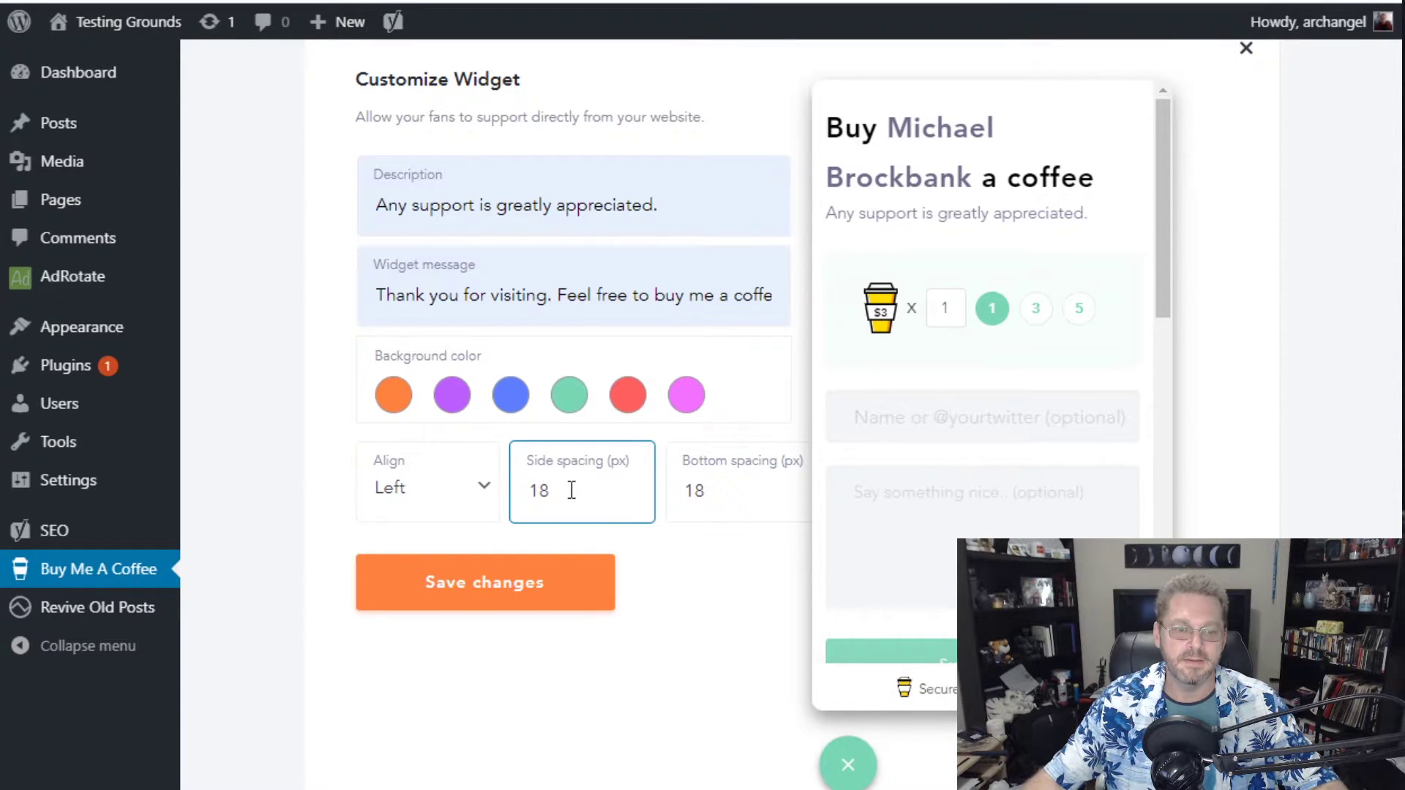
text(5)
key(Tab)
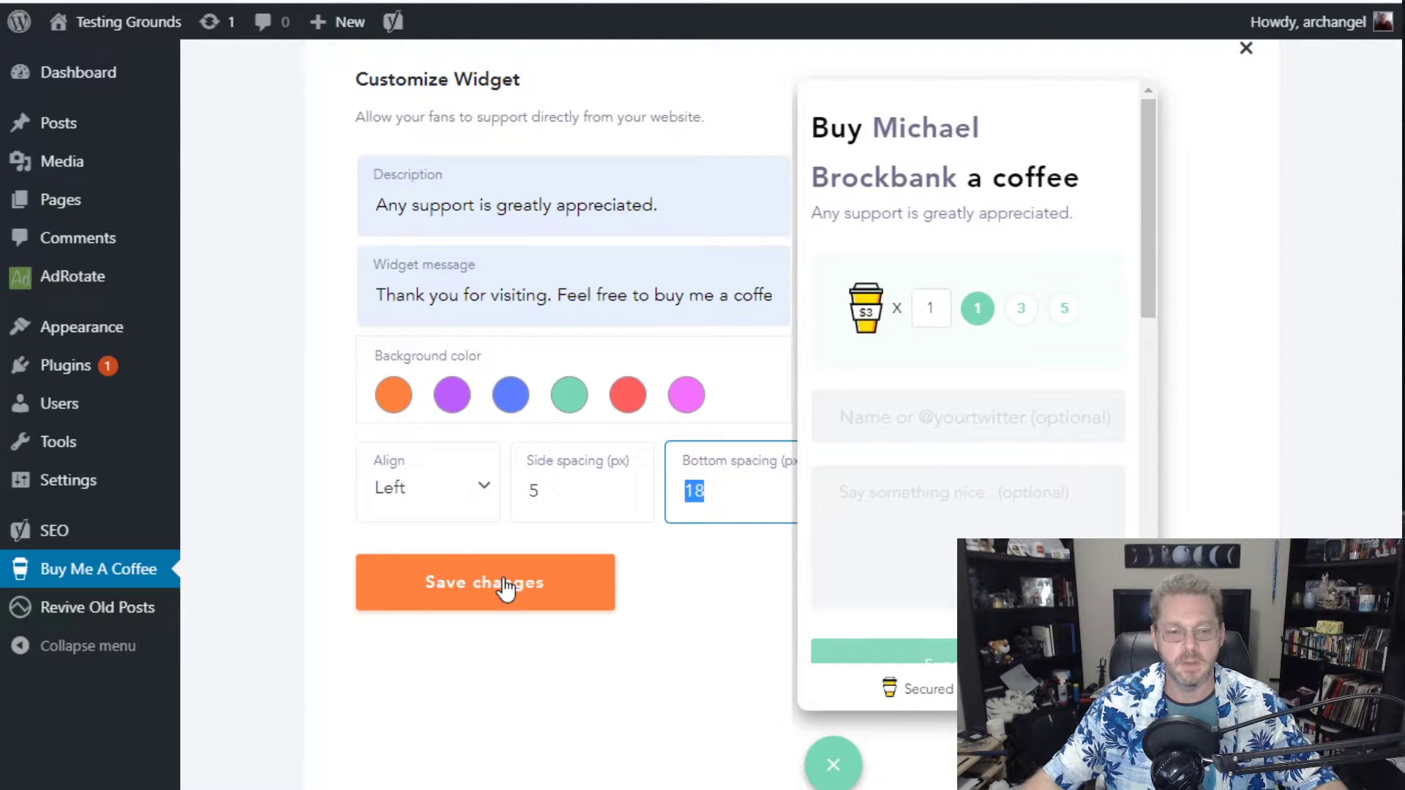
click(492, 585)
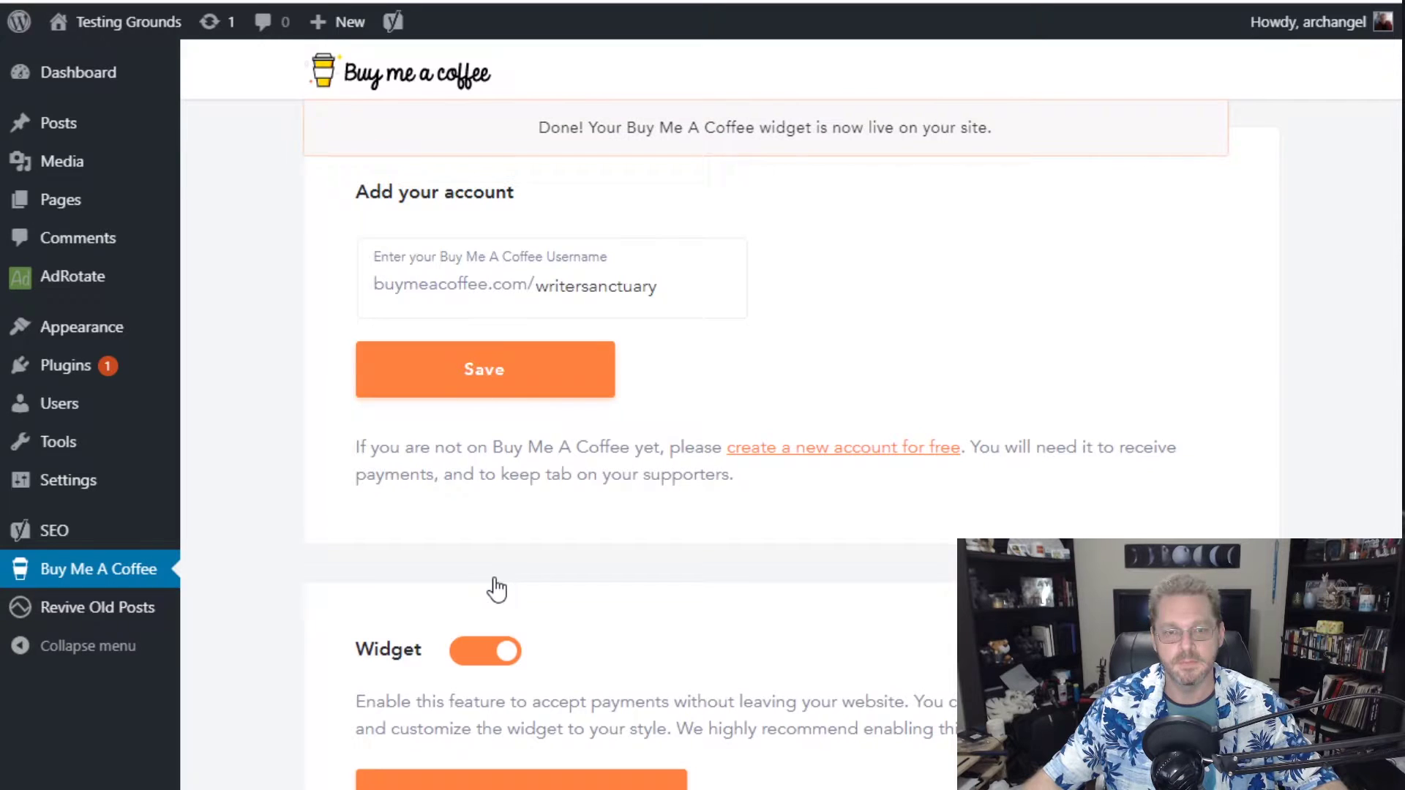
- Give the 'Buy me a coffee' button a green background, keep the default font, and save
scroll(497, 590, down, 10)
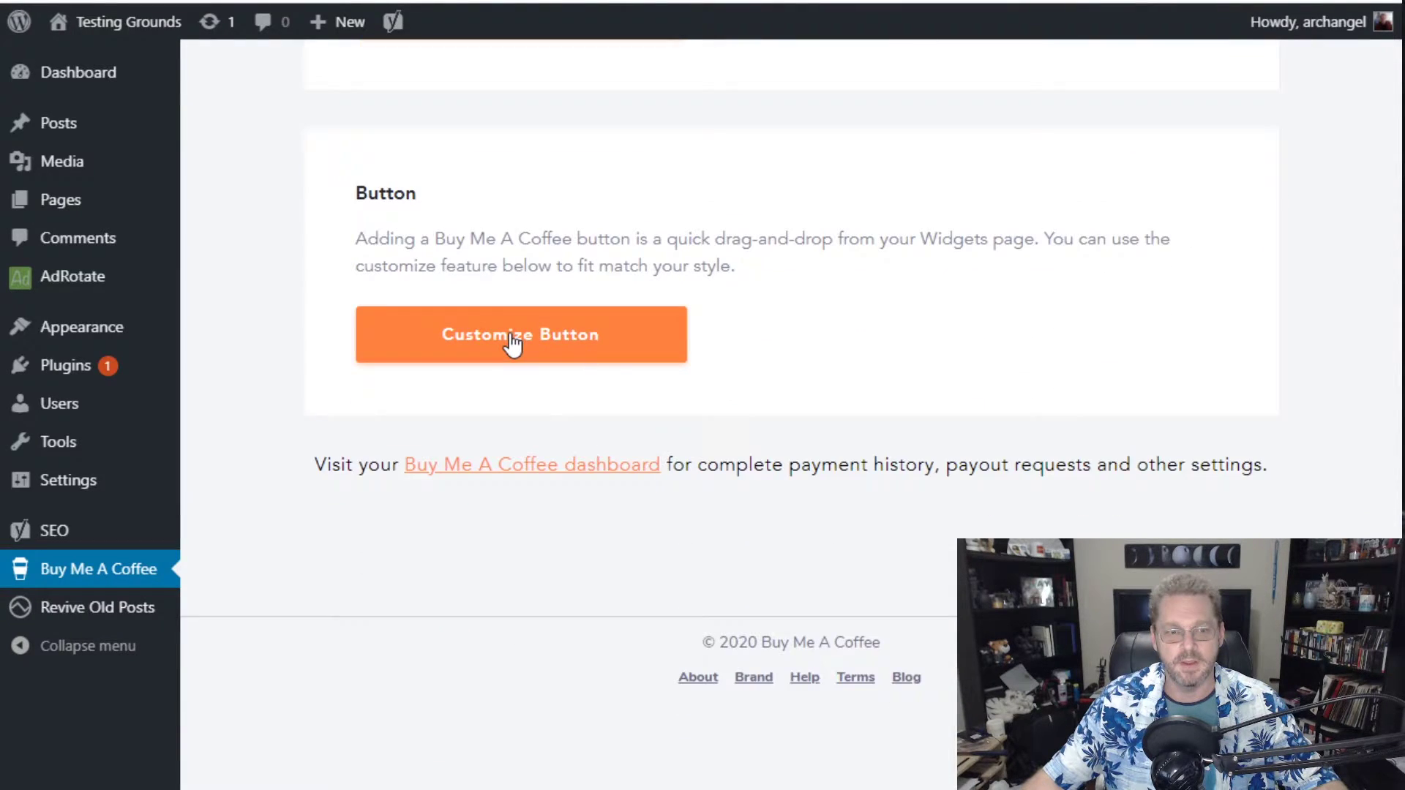
click(513, 343)
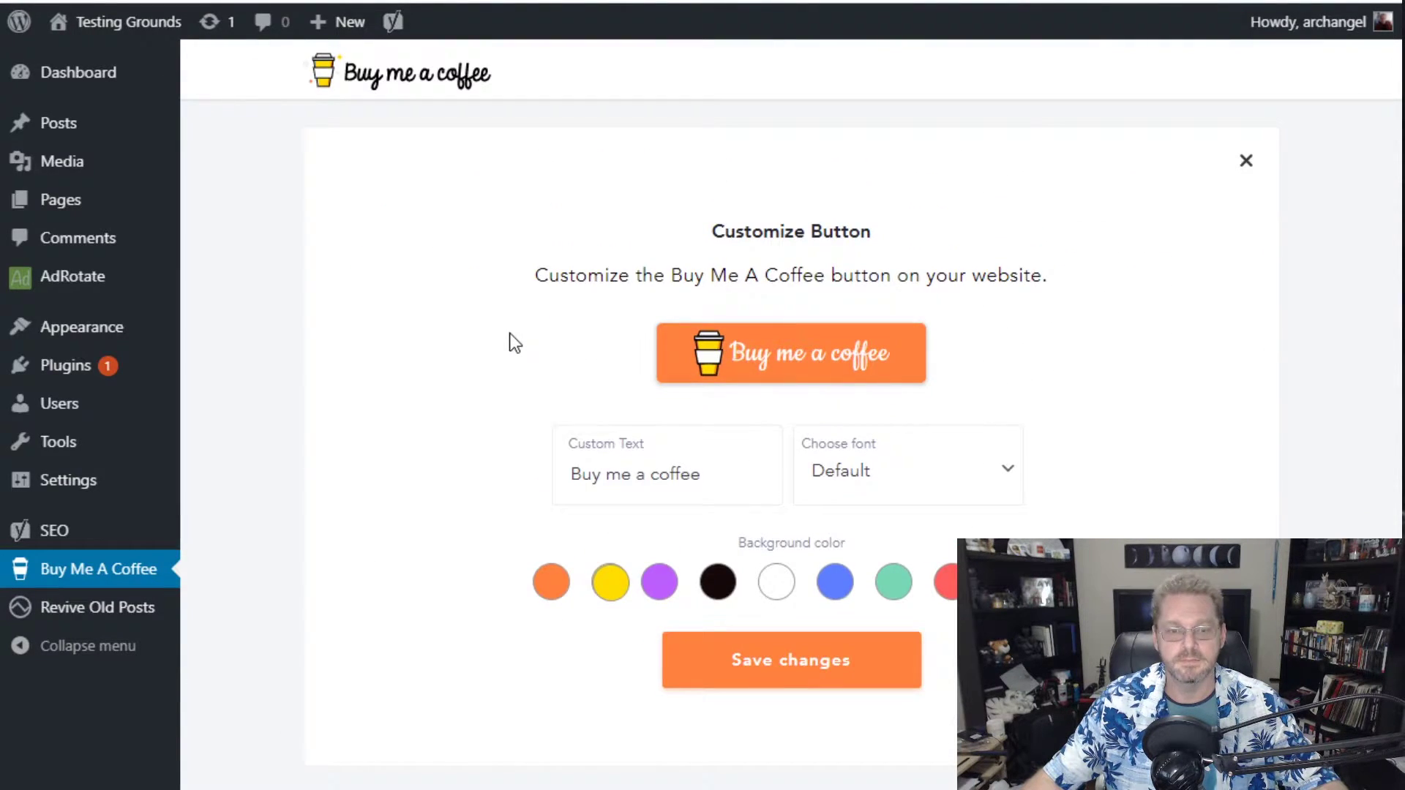
click(890, 586)
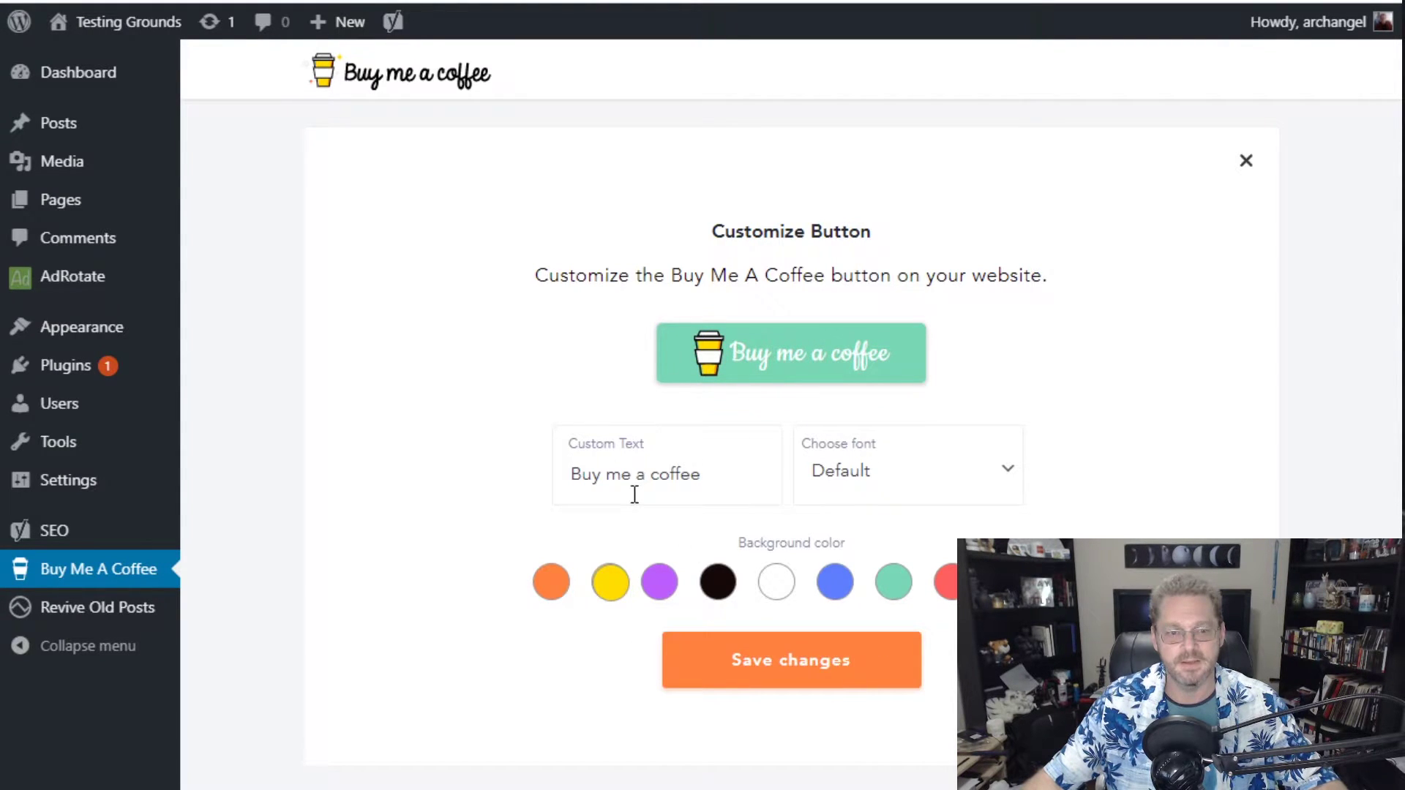
click(1001, 475)
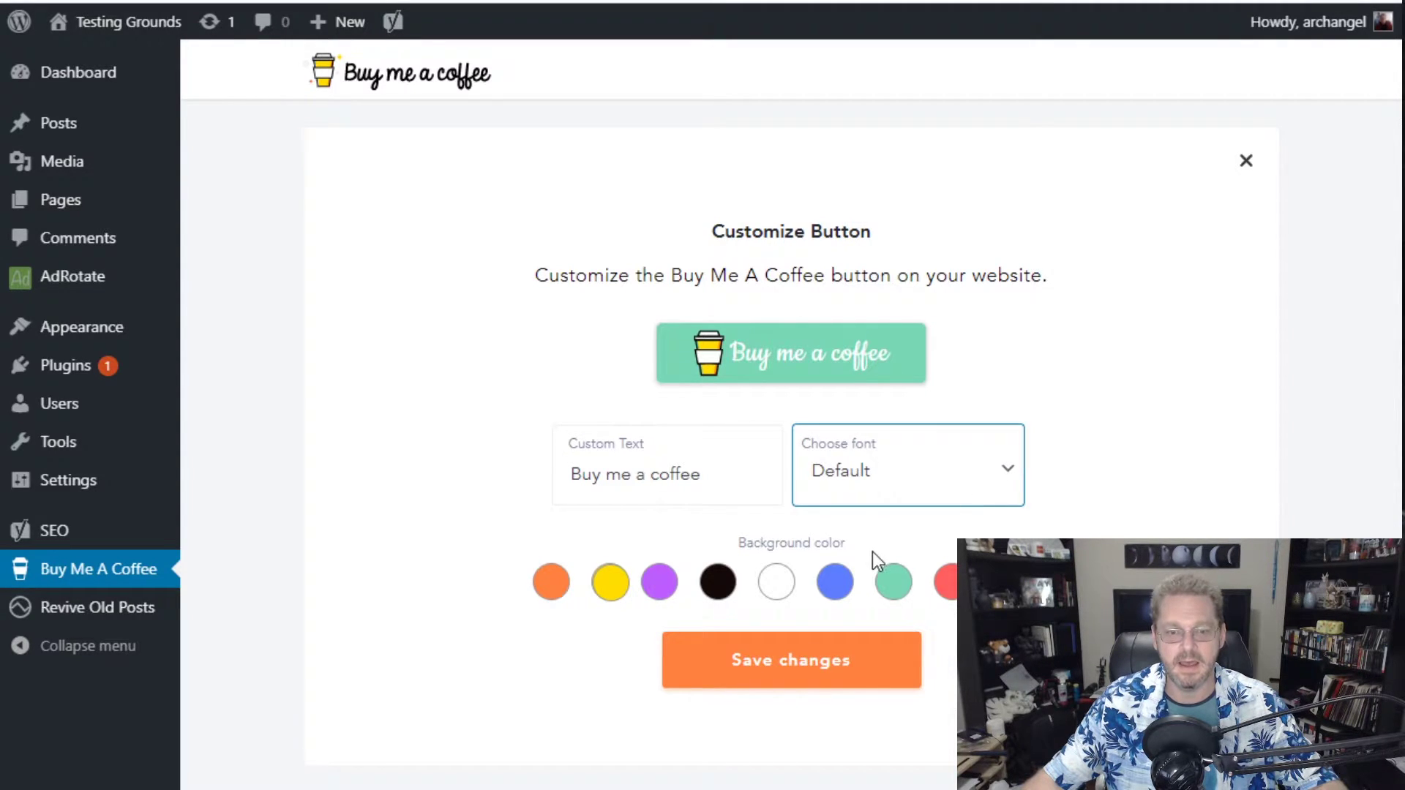
click(1157, 496)
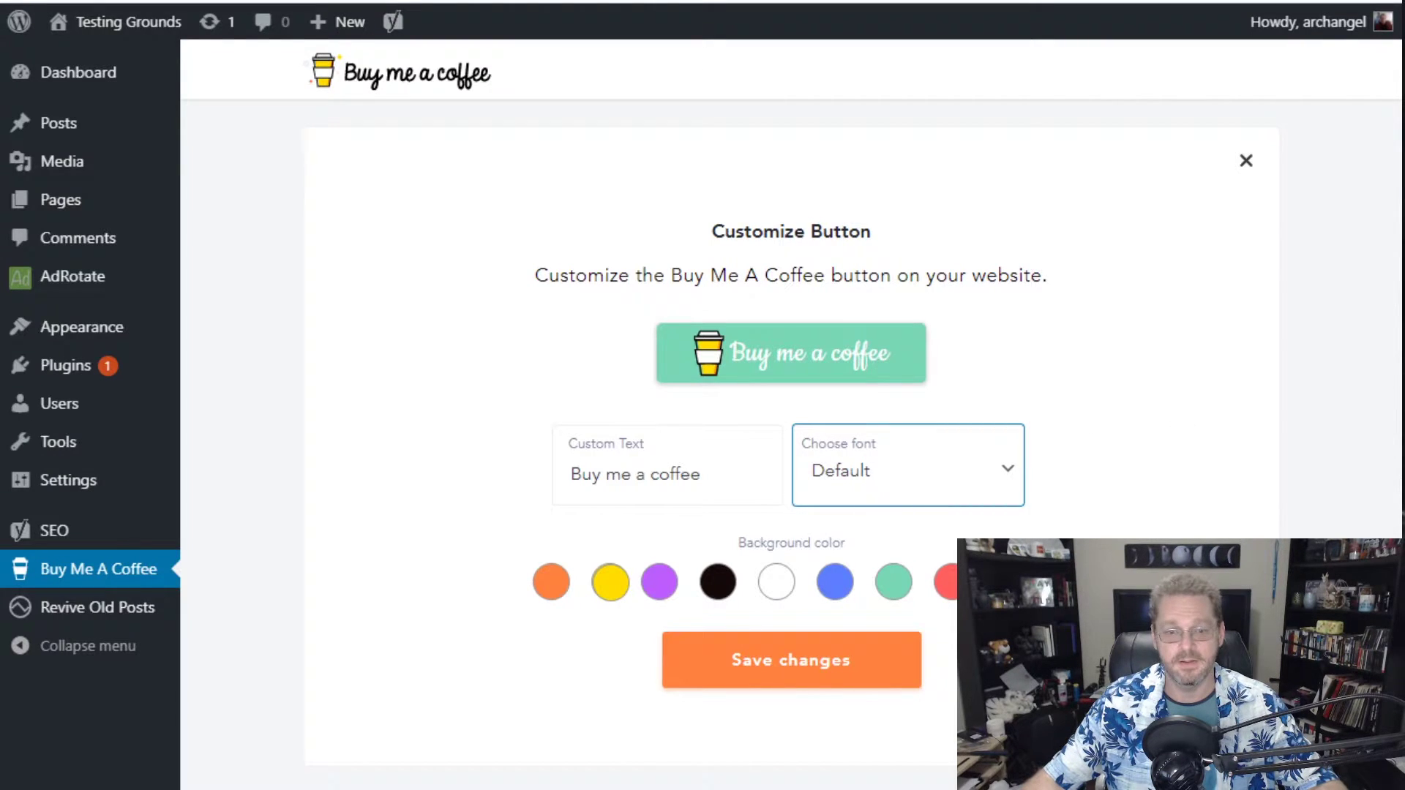
click(802, 686)
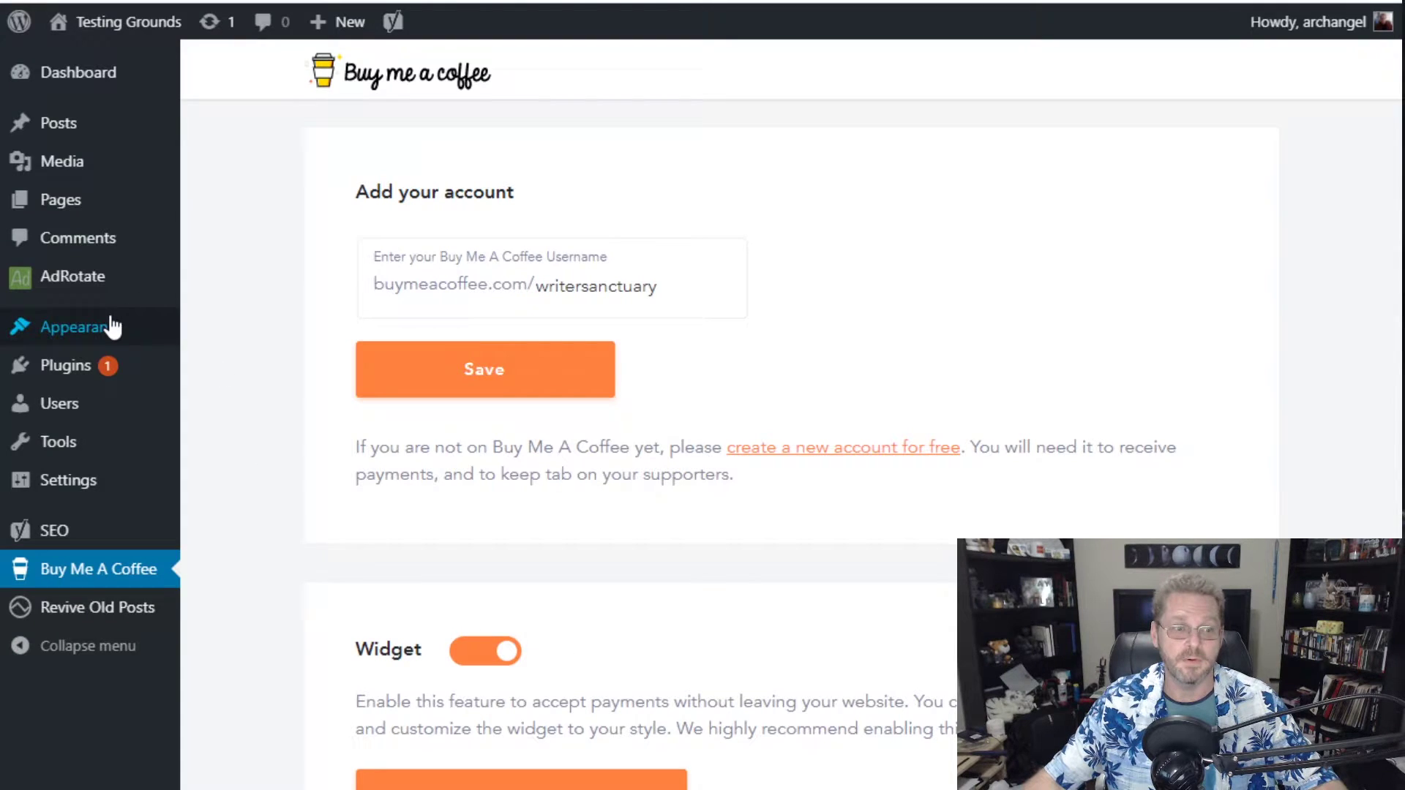
- In Appearance > Widgets, drag Buy Me A Coffee into the Sidebar Widget Area
mouse_move(107, 323)
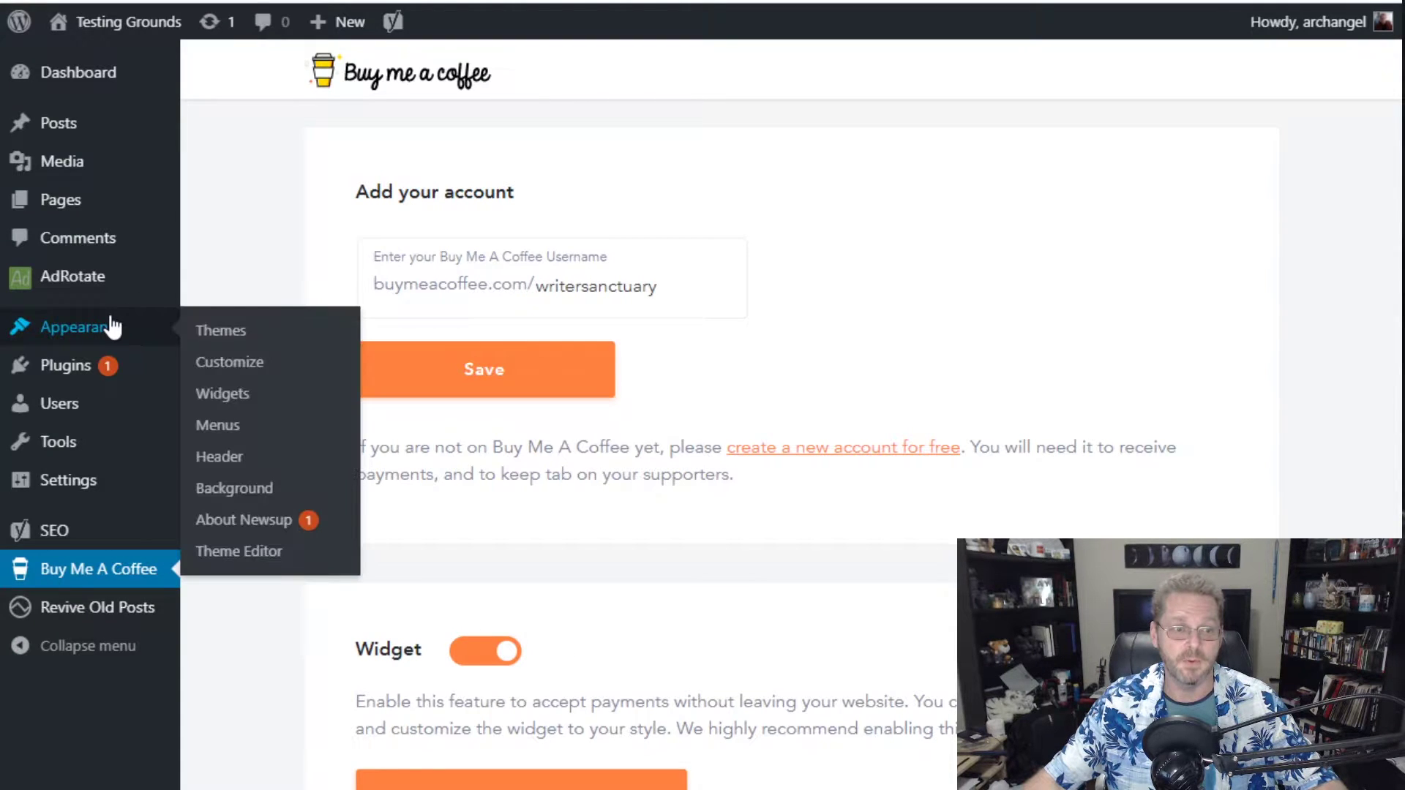
click(225, 399)
scroll(401, 453, down, 6)
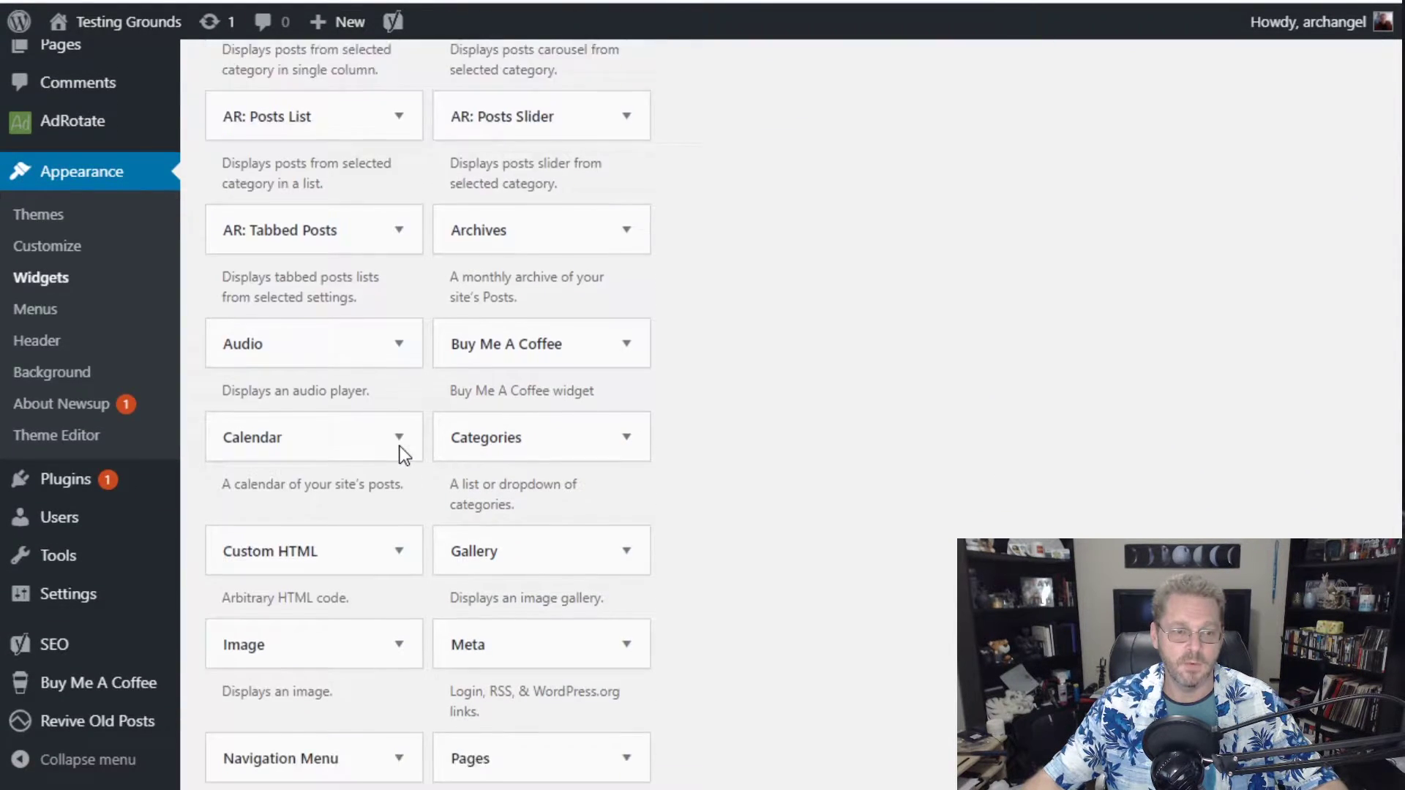
scroll(403, 457, down, 2)
scroll(402, 458, up, 1)
drag(486, 268, 803, 235)
scroll(810, 304, up, 8)
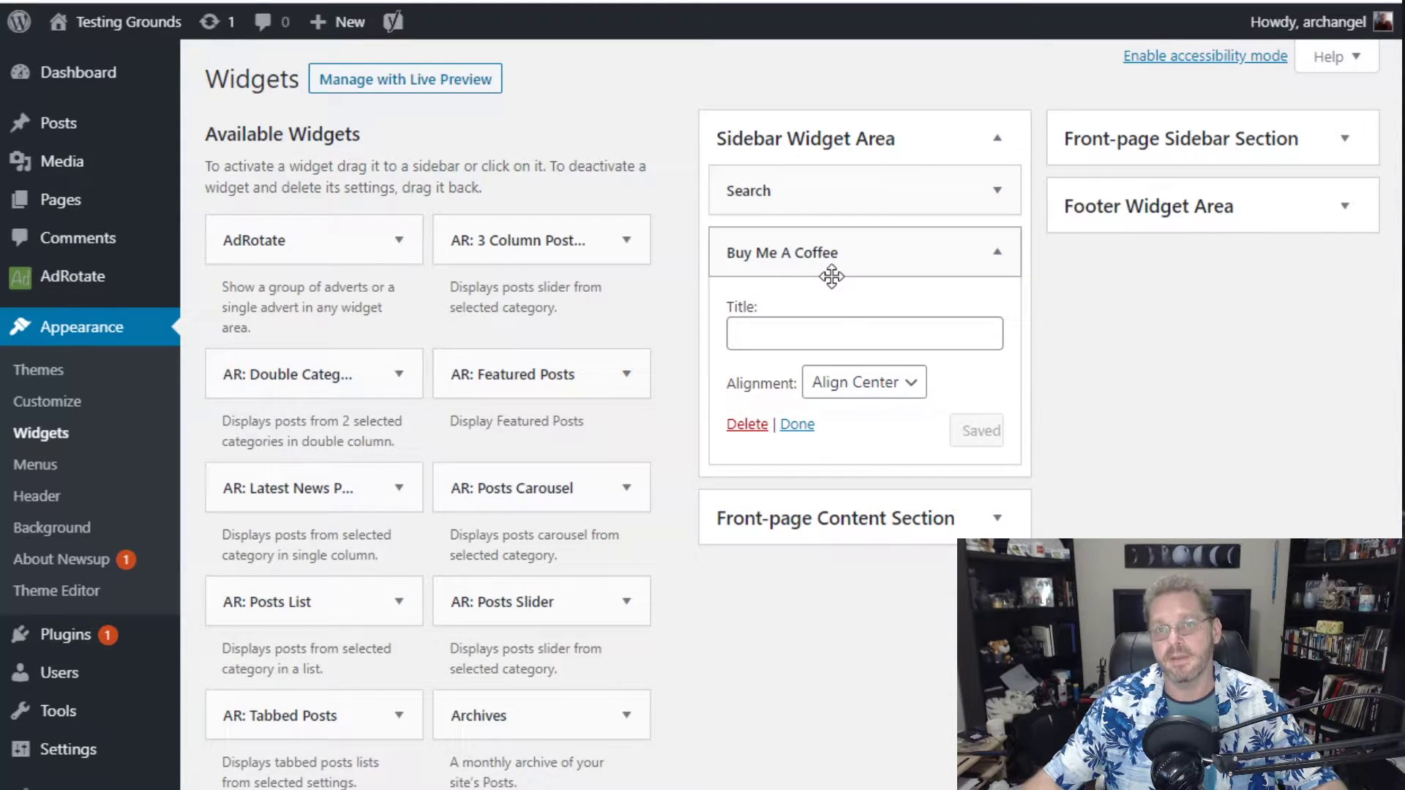
- Title the sidebar coffee widget 'Tips' and save it
click(888, 336)
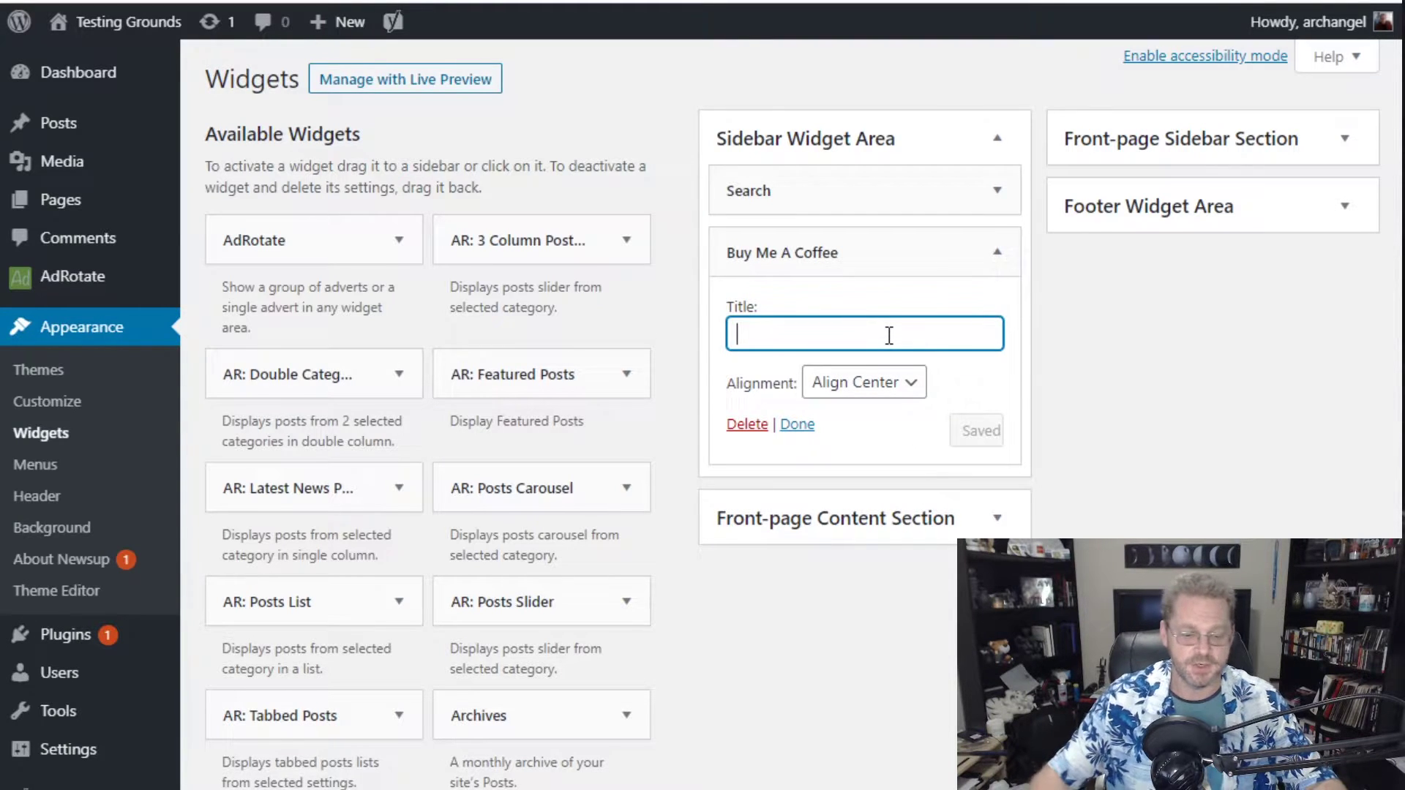
text(DOnat)
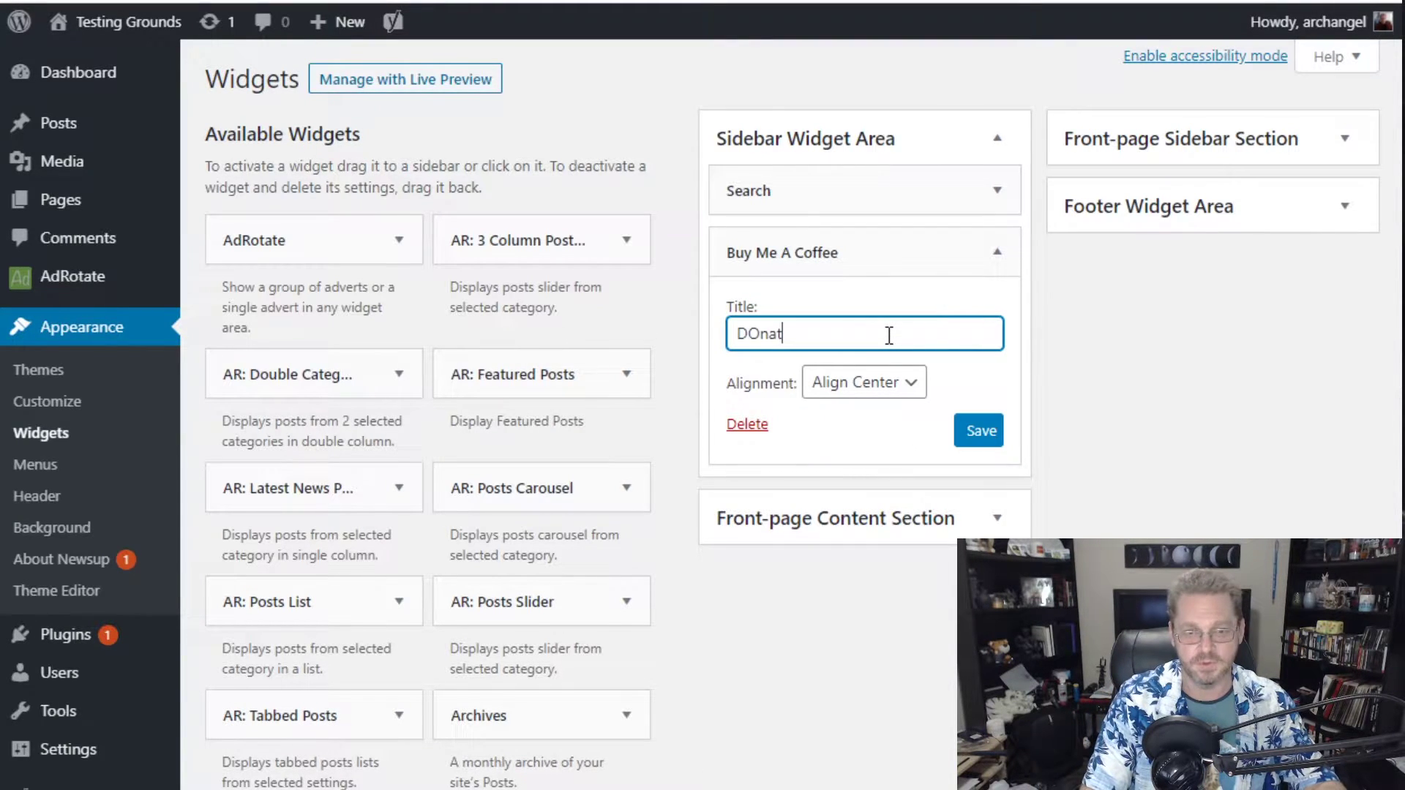
key(BackSpace)
key(BackSpace)
key(BackSpace)
key(BackSpace)
key(BackSpace)
text(Tips)
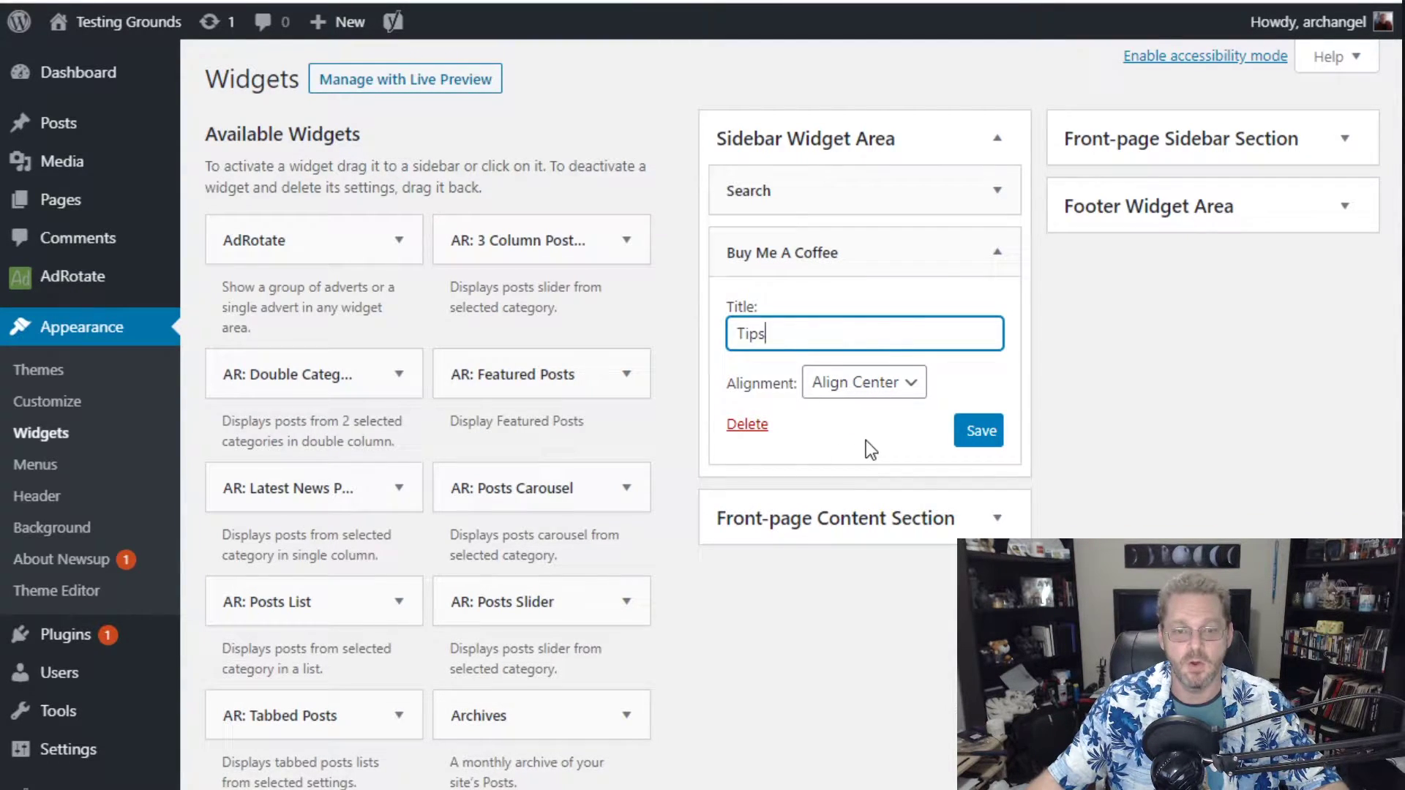
click(982, 439)
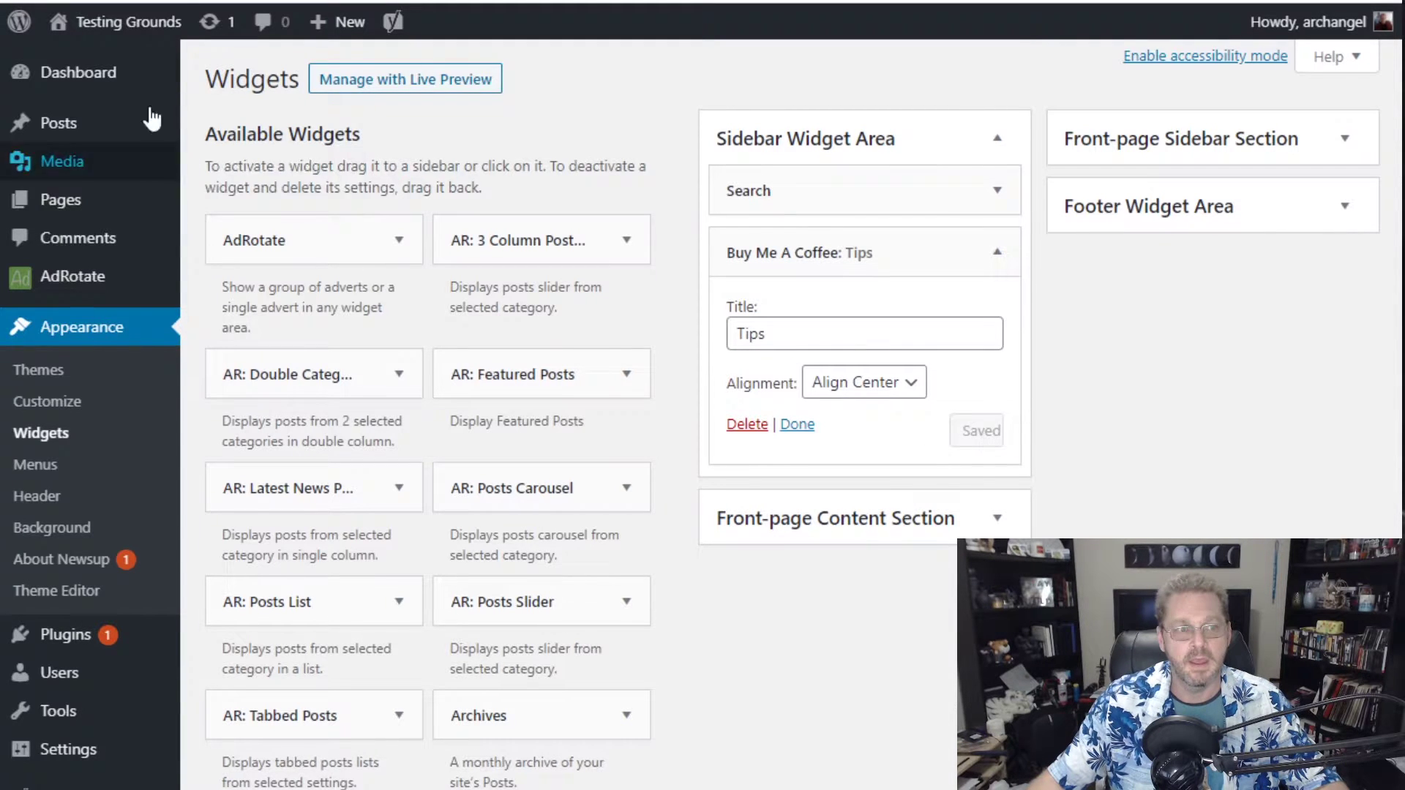
- Visit the Testing Grounds site and try the Tips 'Buy me a coffee' button
mouse_move(97, 33)
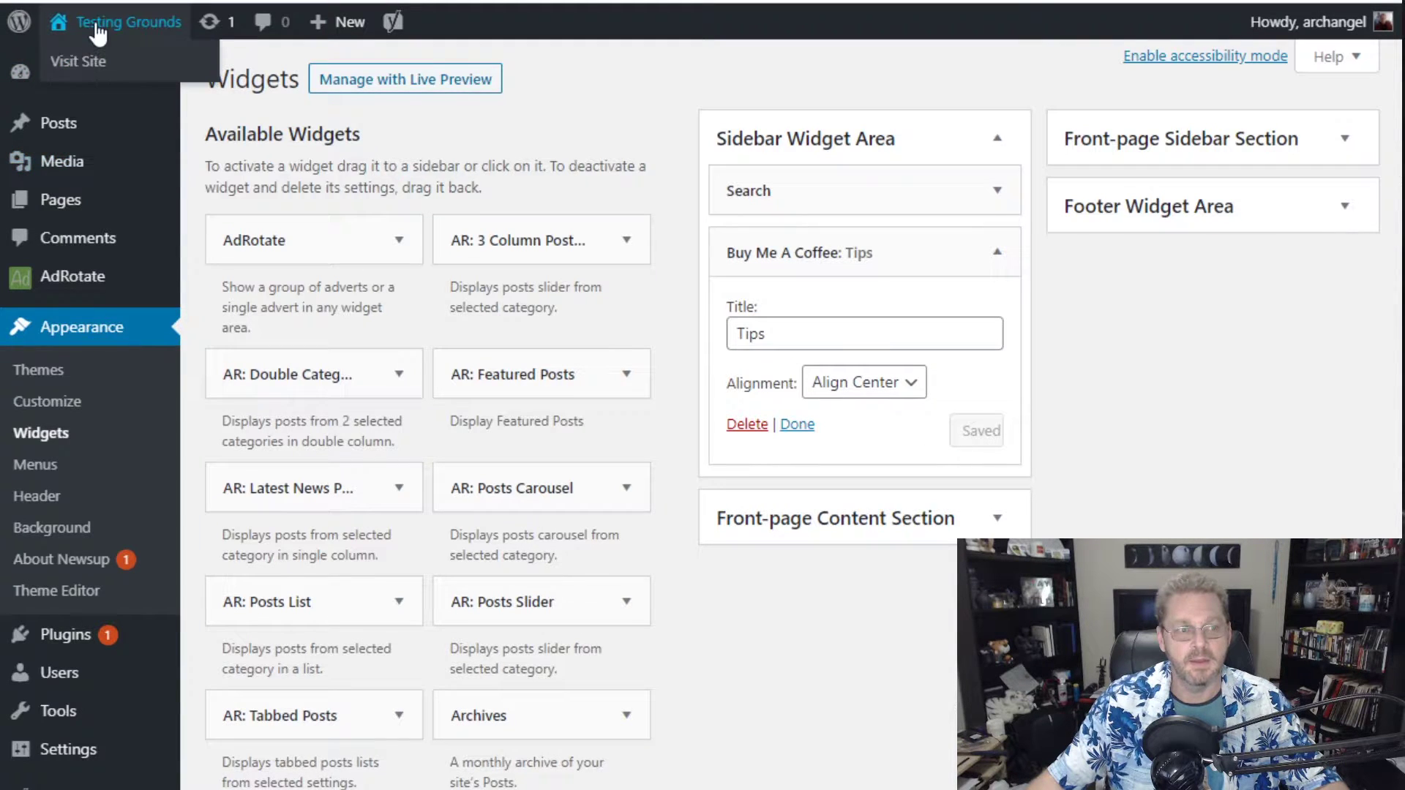
click(112, 77)
scroll(747, 221, down, 5)
scroll(750, 234, down, 8)
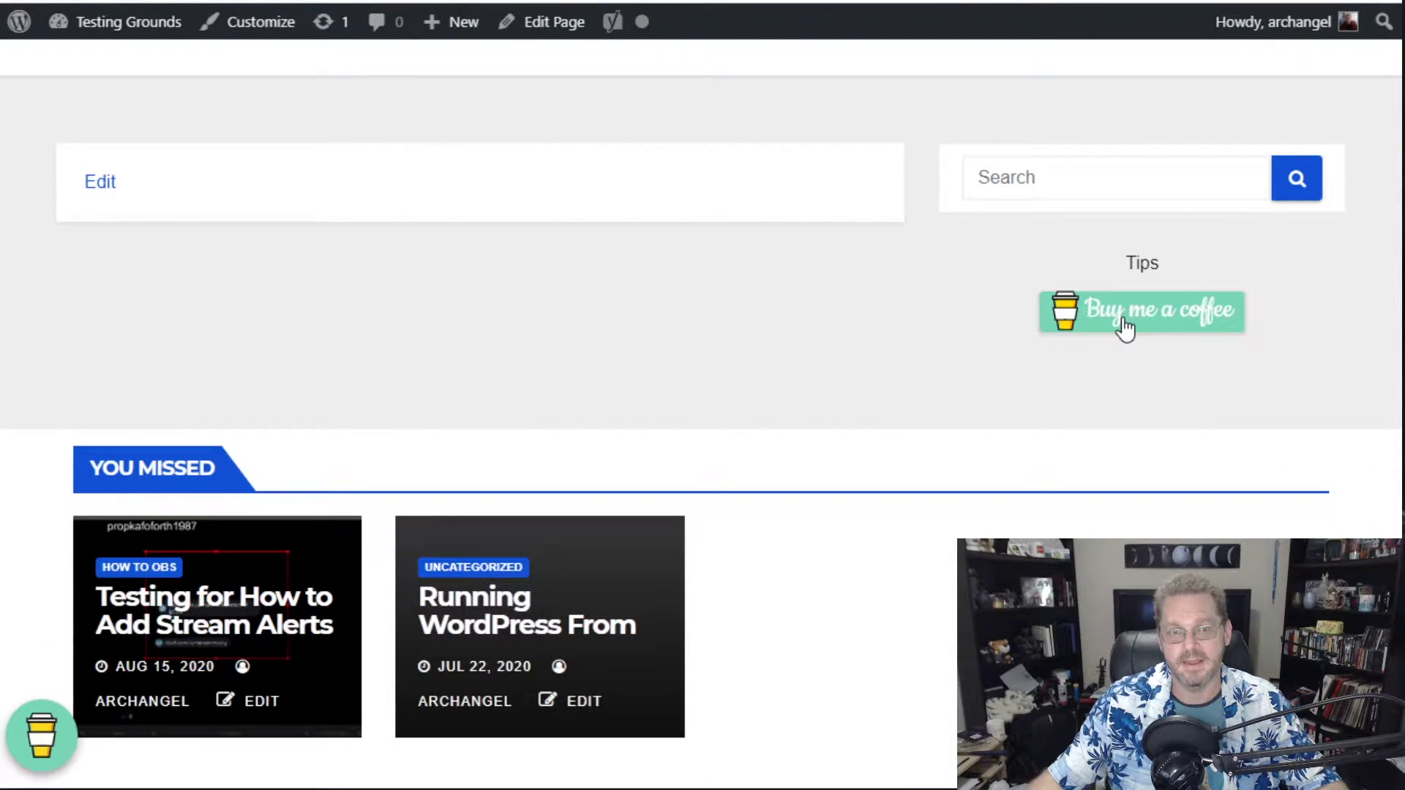
click(1123, 319)
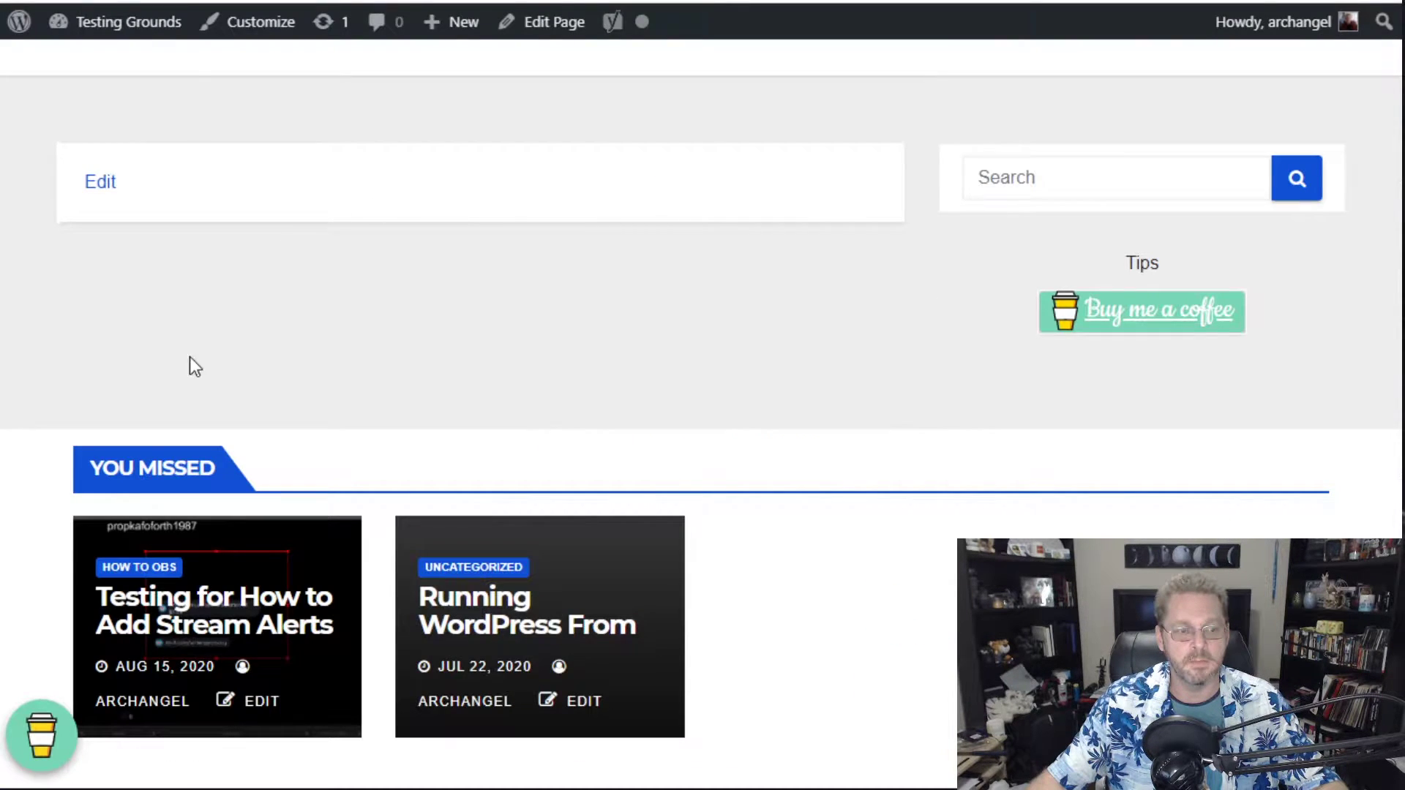
- In the floating coffee panel, choose 5 coffees, try the name and message fields, then close it
mouse_move(43, 758)
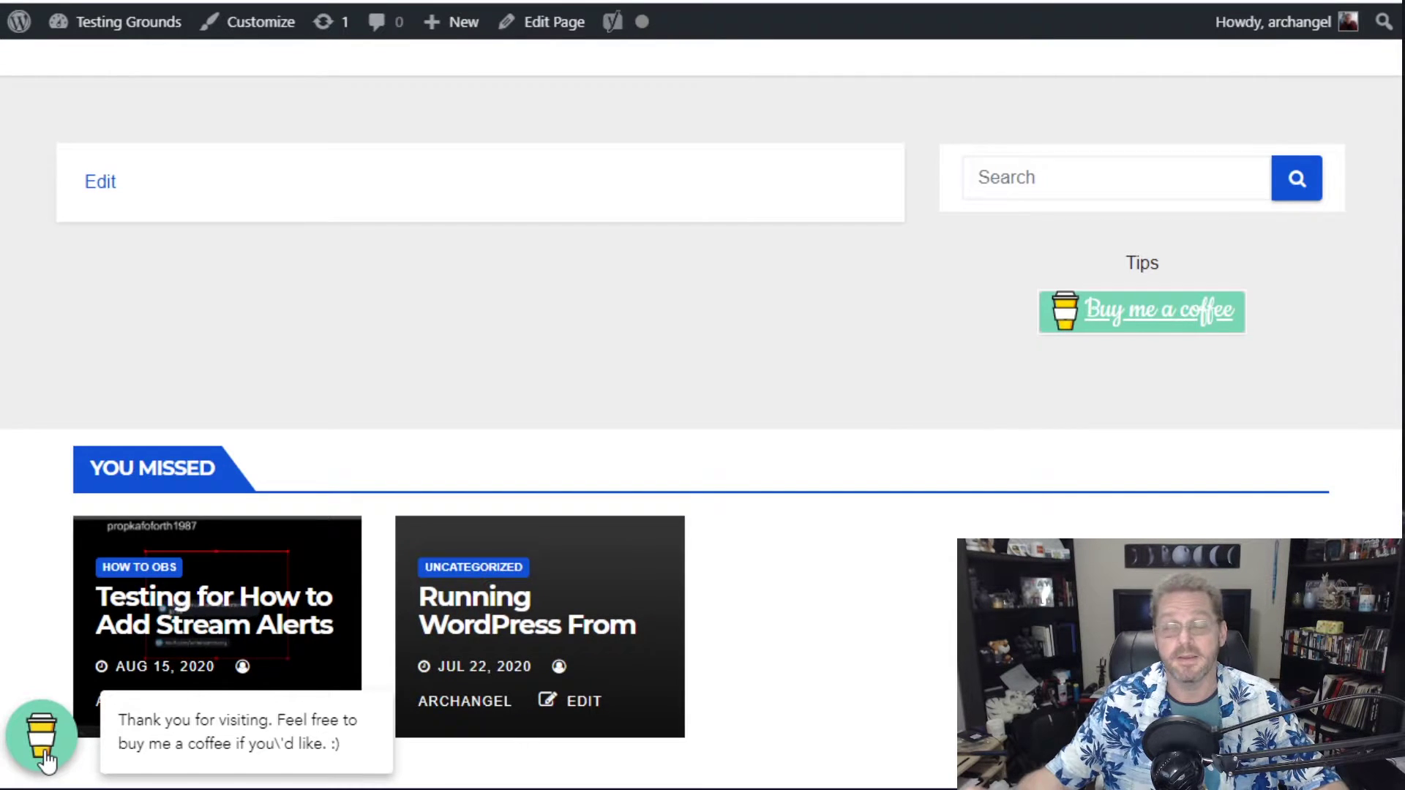
click(45, 754)
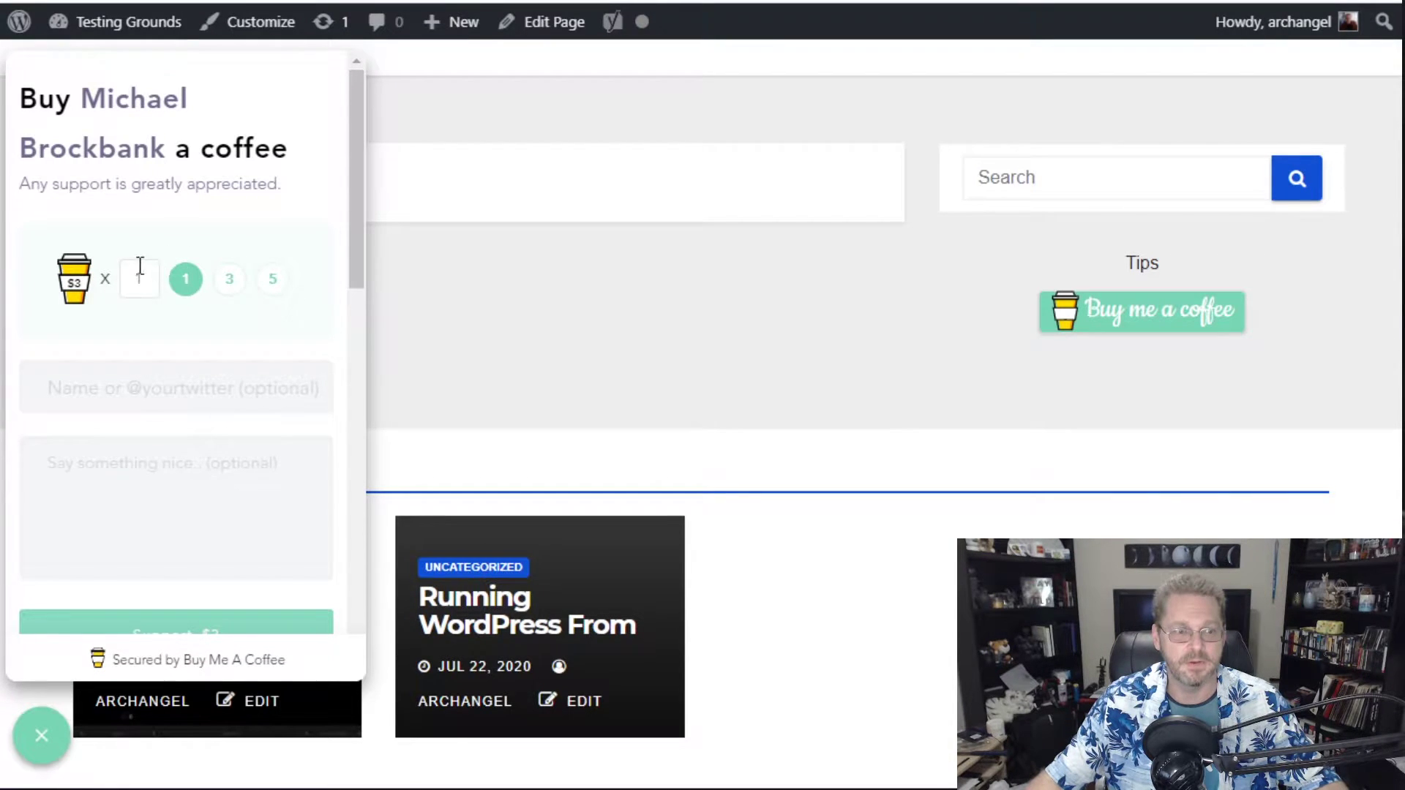
click(273, 281)
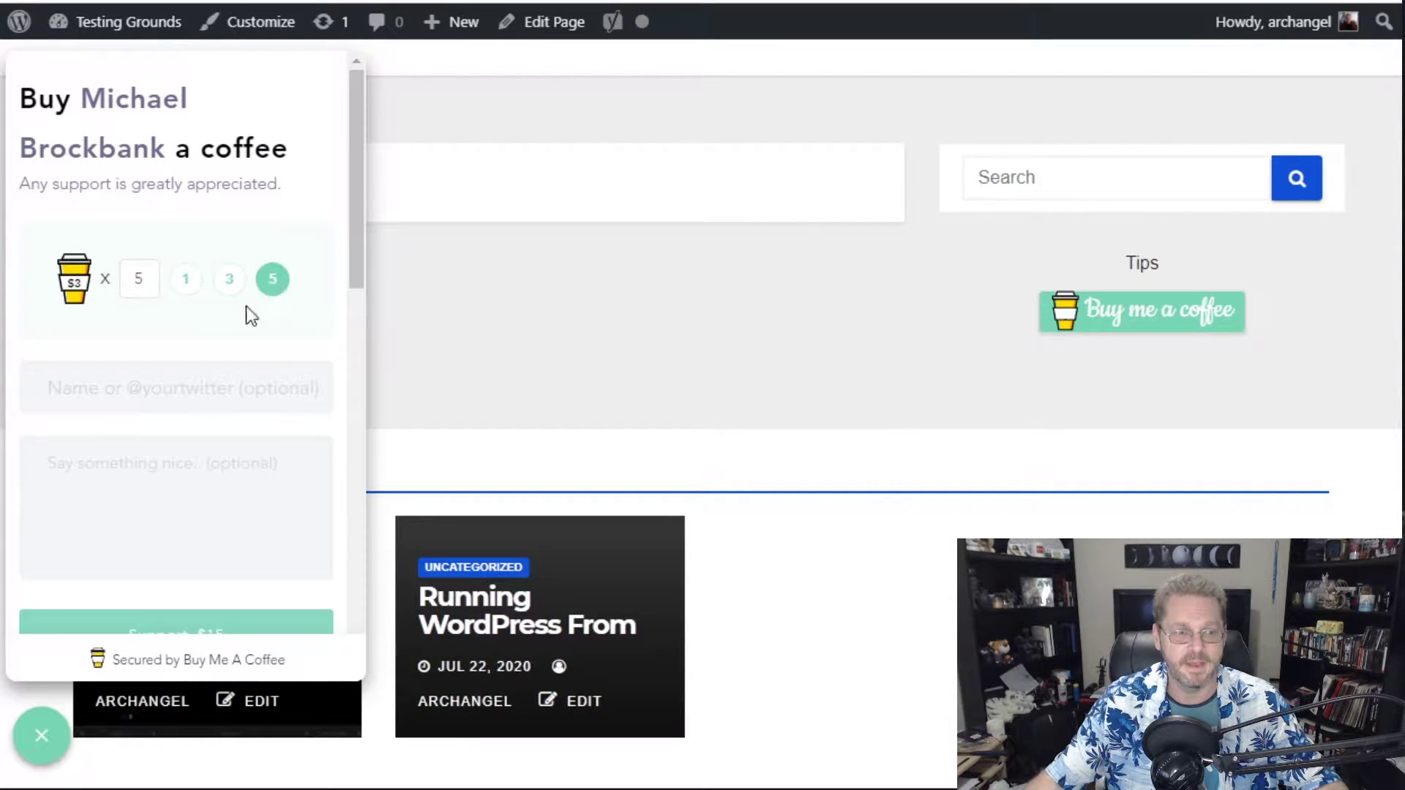
click(208, 388)
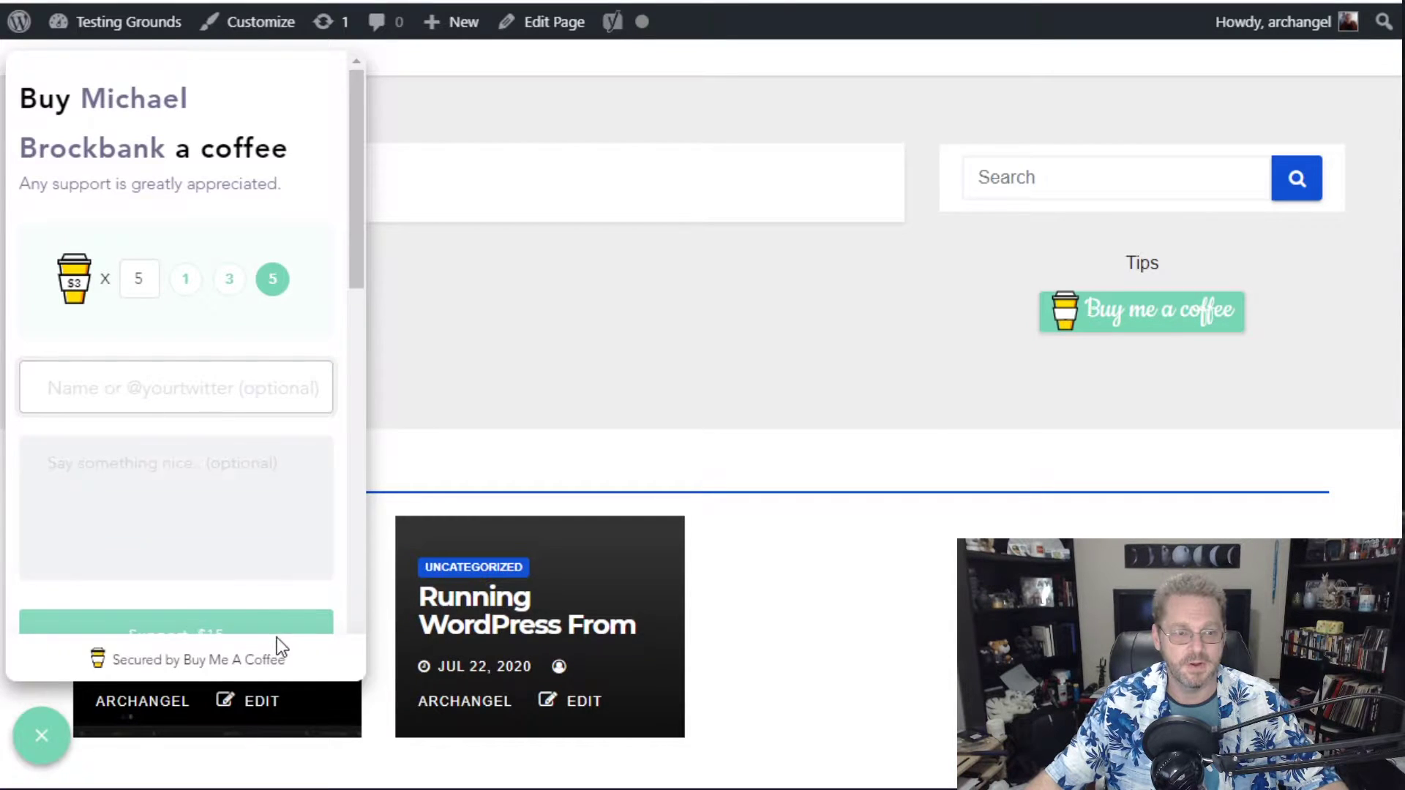
click(158, 458)
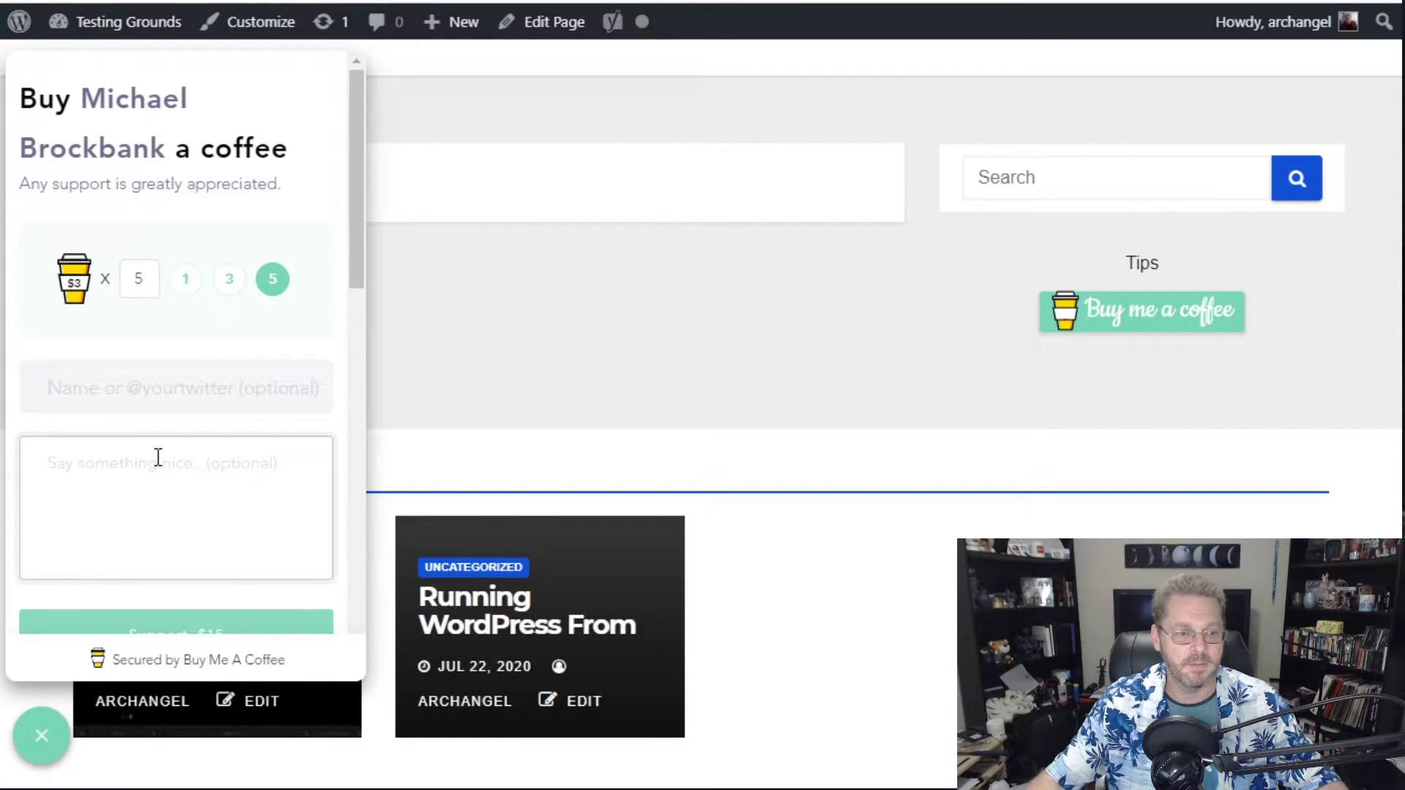
scroll(210, 354, down, 5)
scroll(211, 304, up, 3)
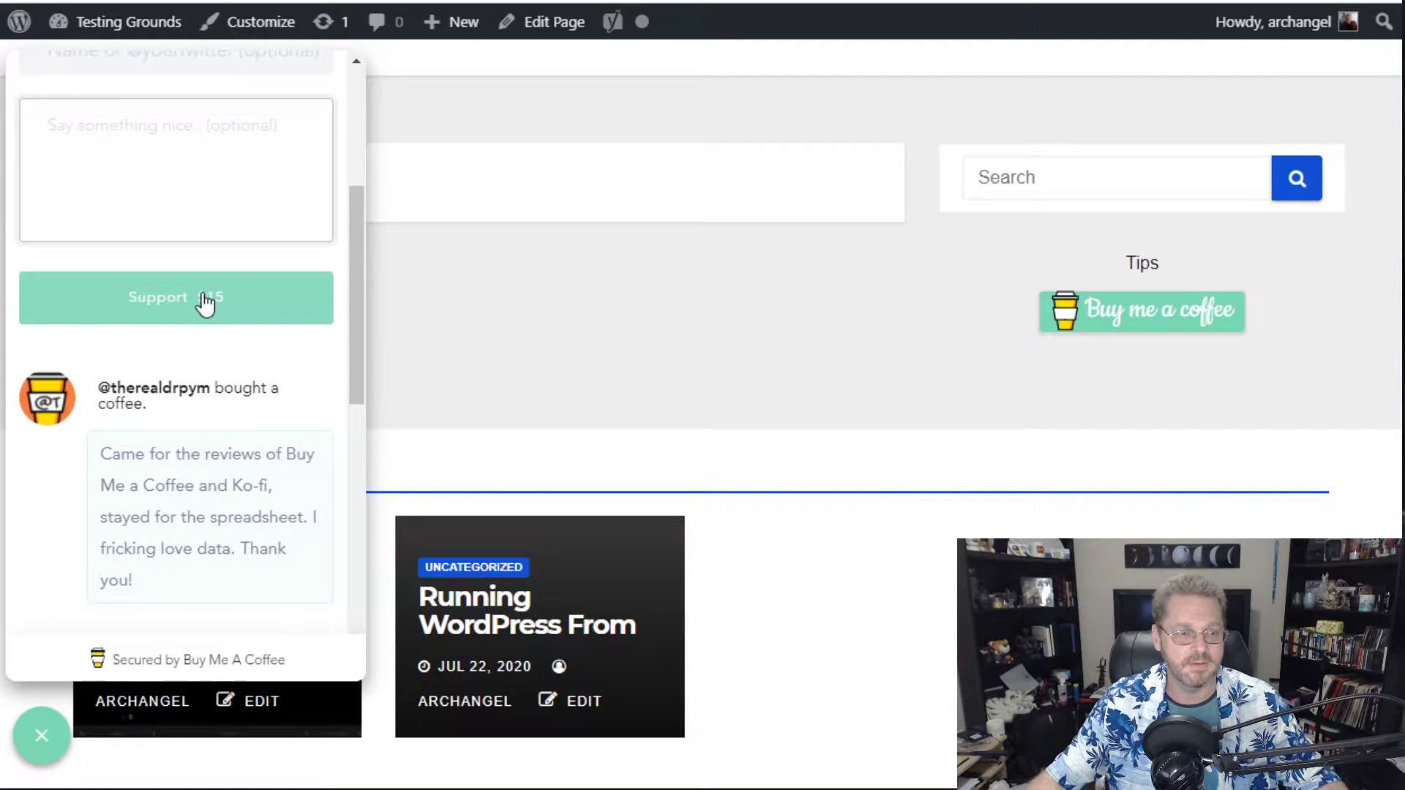
scroll(251, 385, up, 5)
click(38, 738)
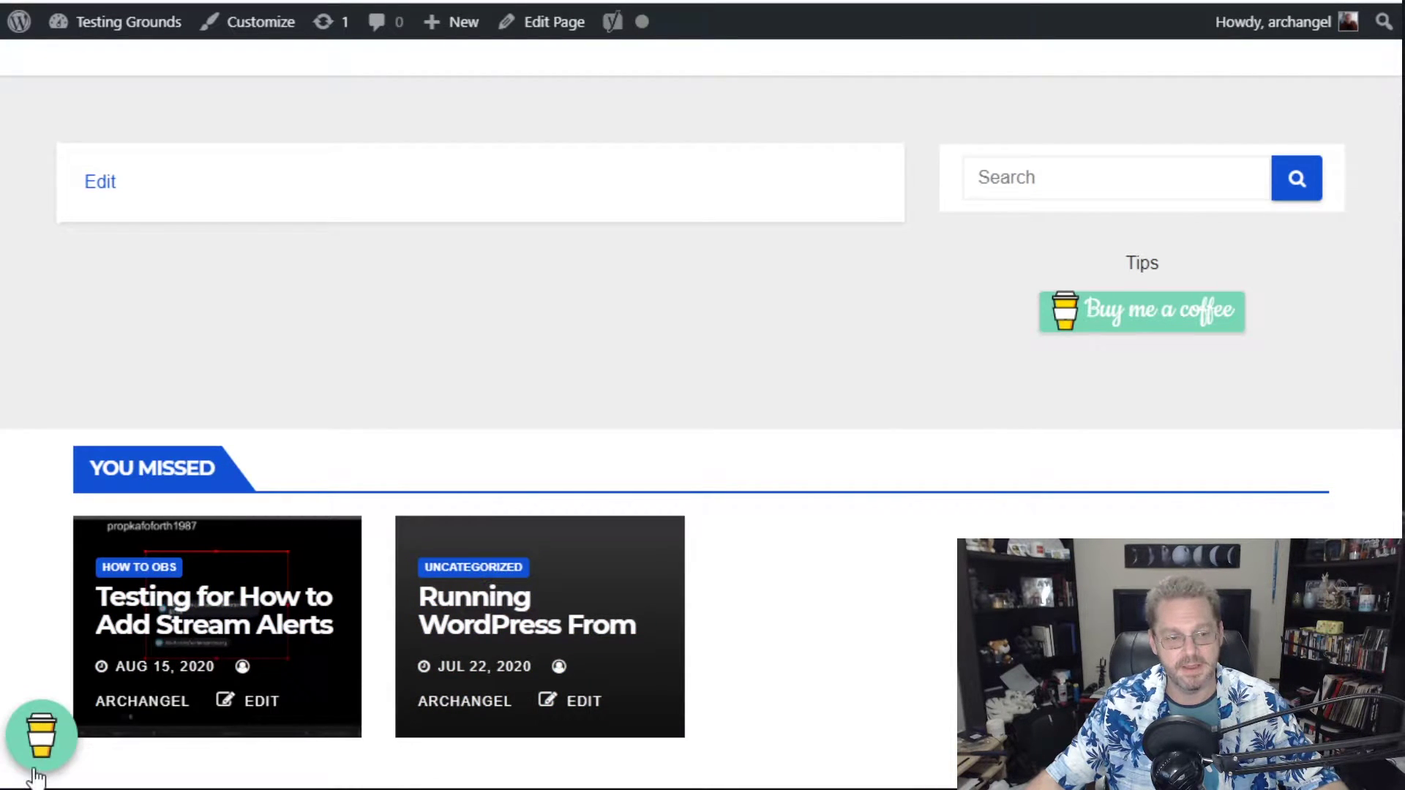
- Search Plugins > Add New for 'shortcodes ultimate', then install and activate it
mouse_move(37, 768)
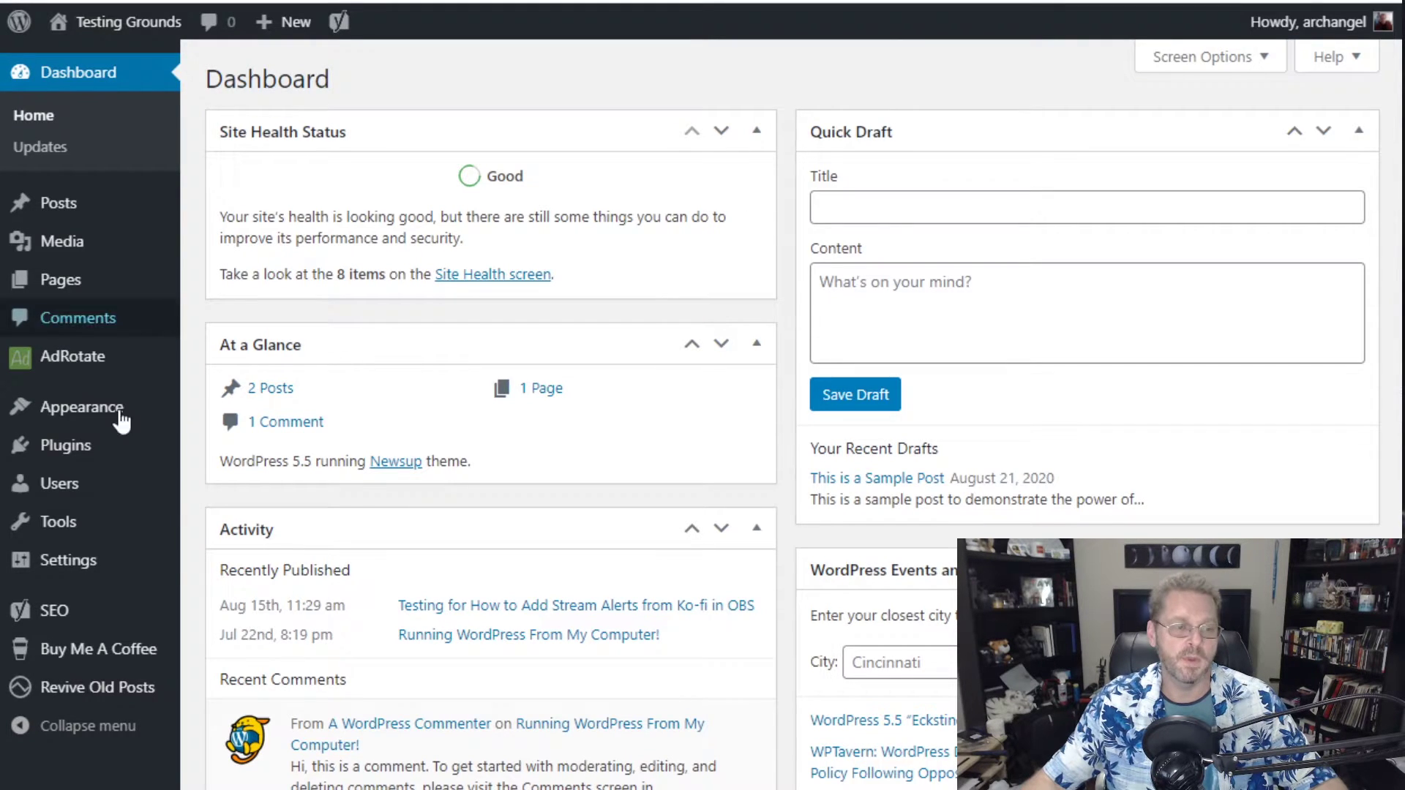
mouse_move(102, 446)
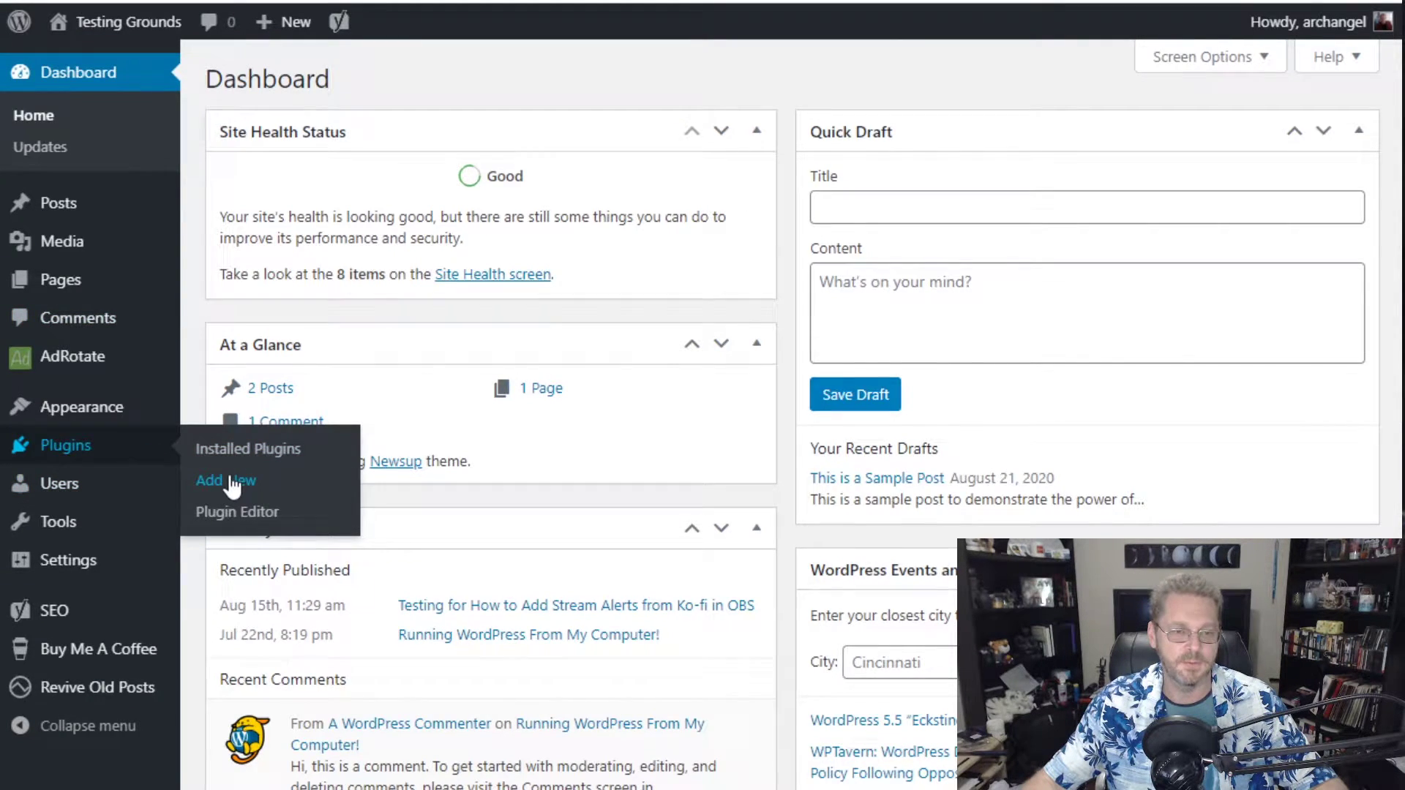
click(233, 484)
click(1150, 145)
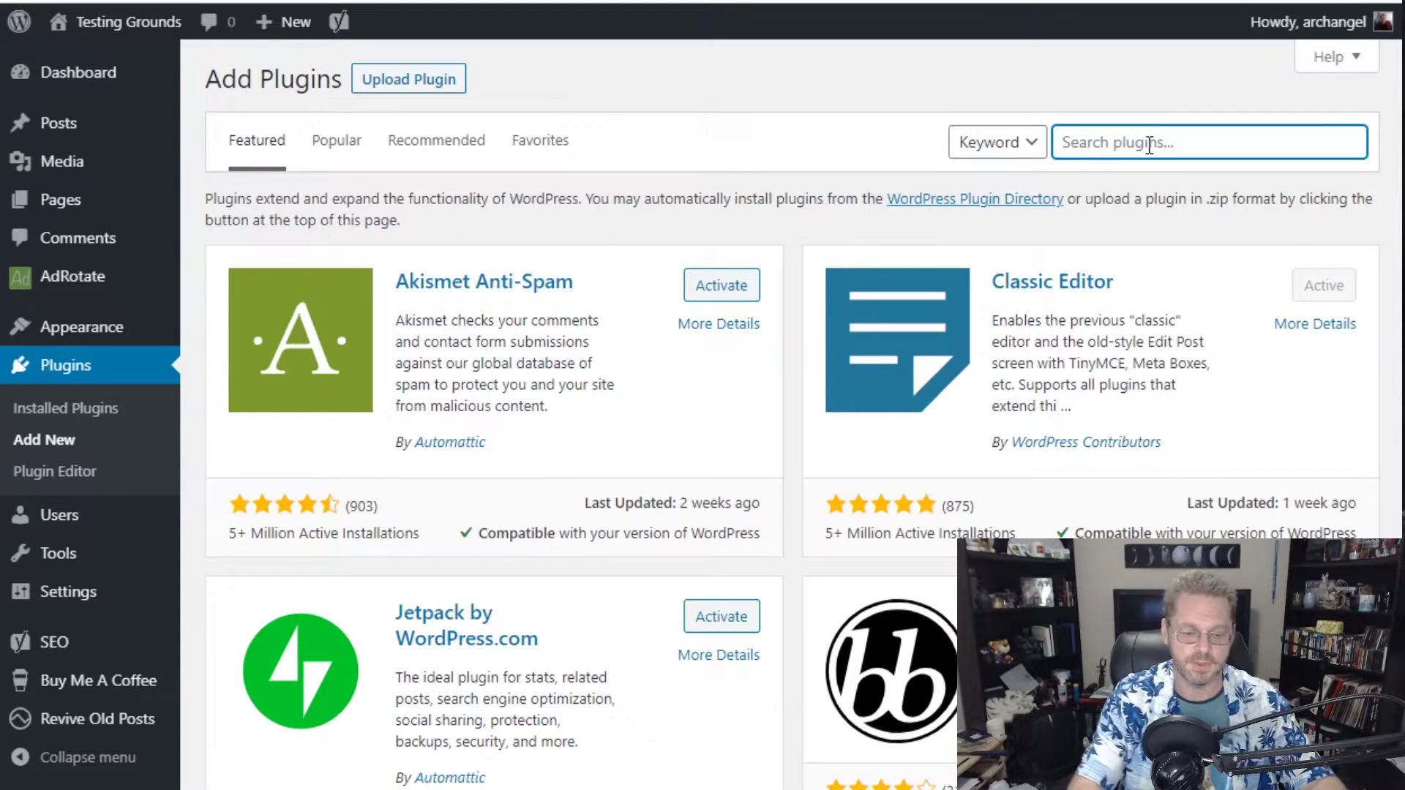
text(shortcodes)
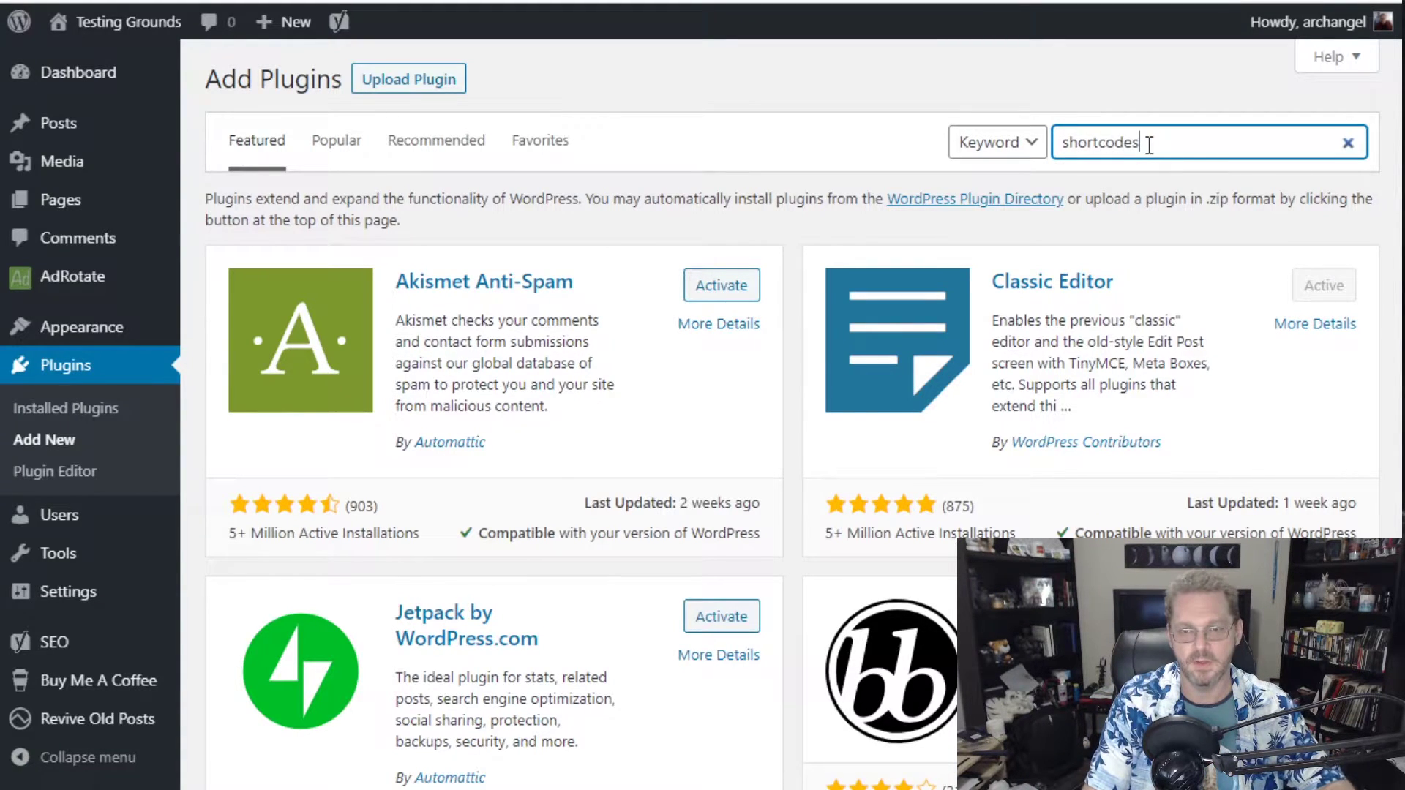
text( ultimate)
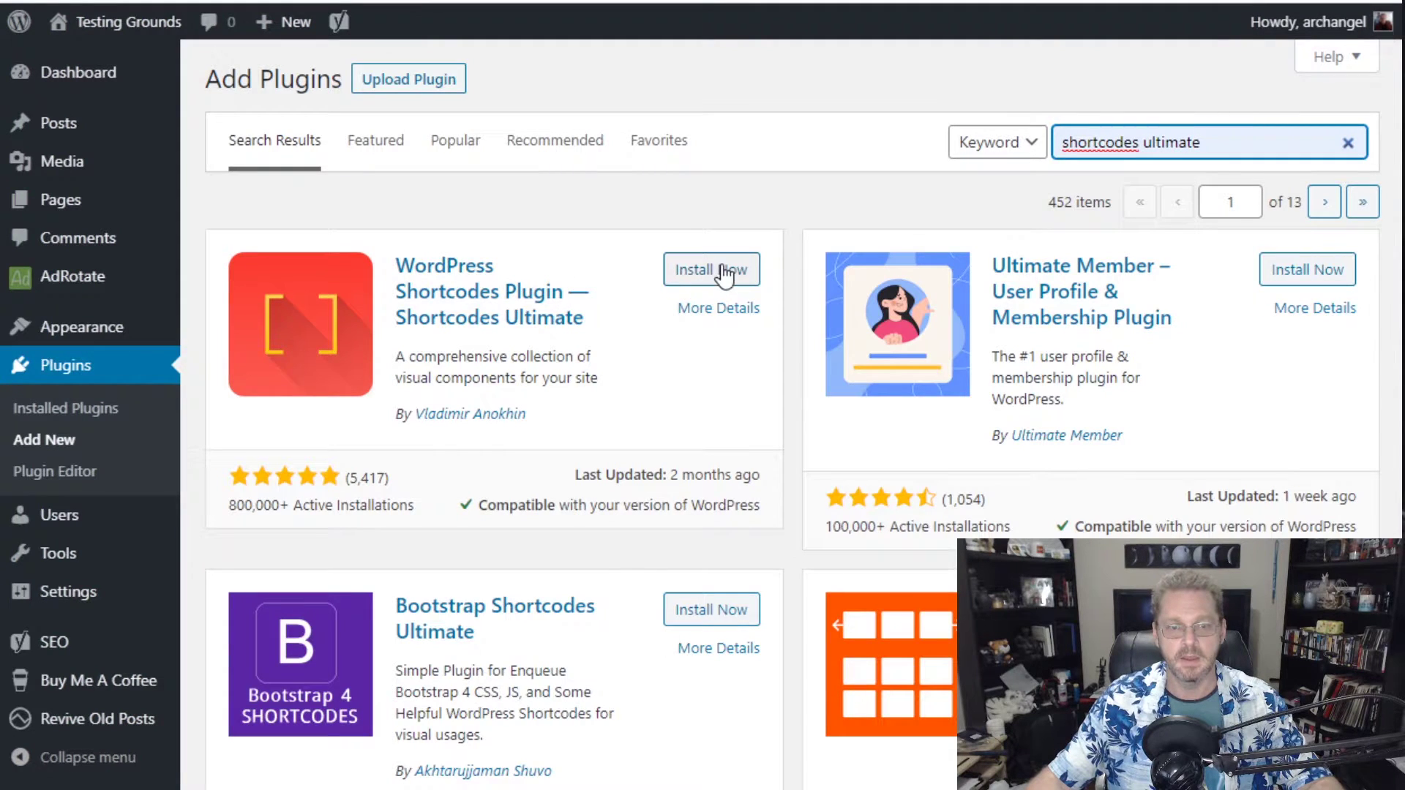
click(724, 275)
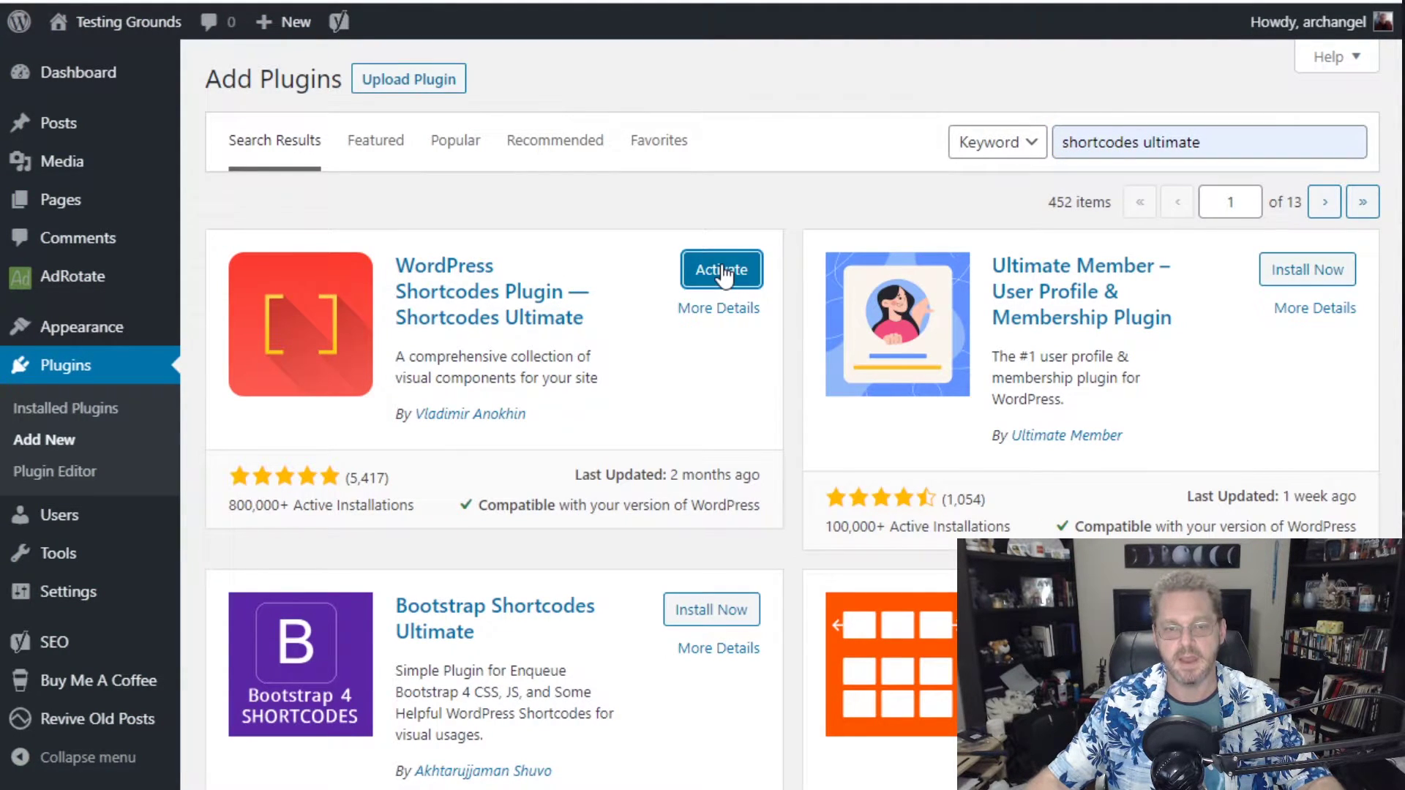
click(725, 275)
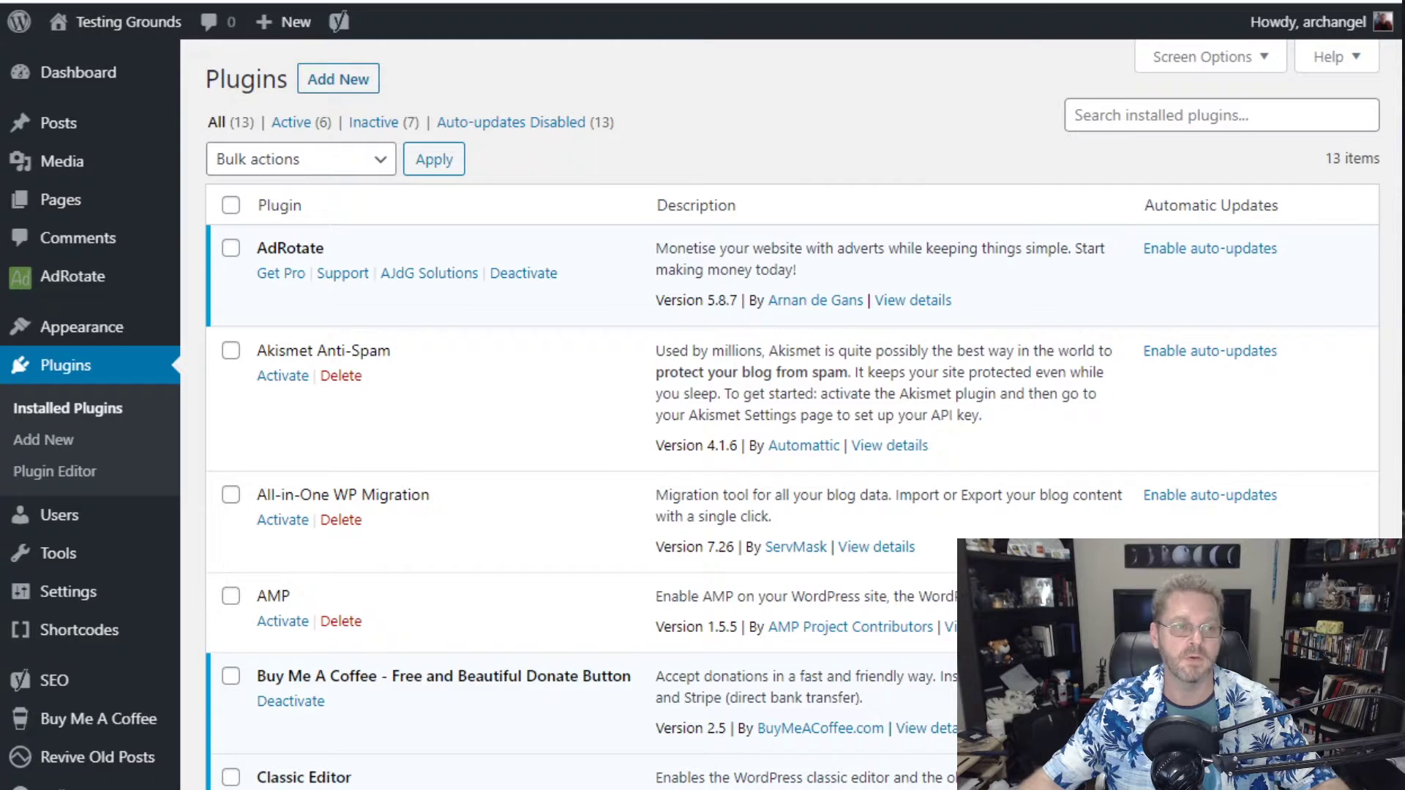
- Start a new post and insert a Shortcodes Ultimate Button shortcode into the body
mouse_move(77, 126)
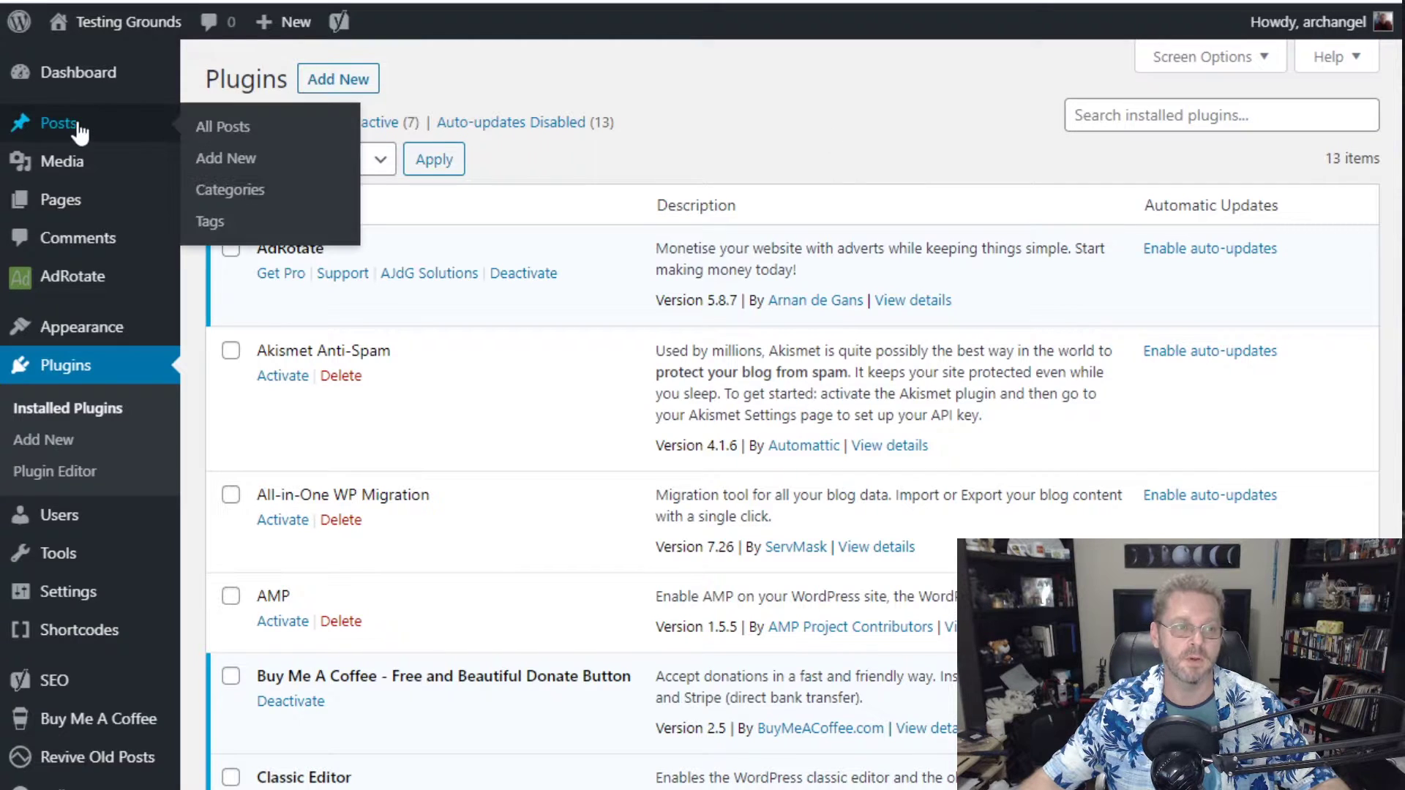
click(235, 170)
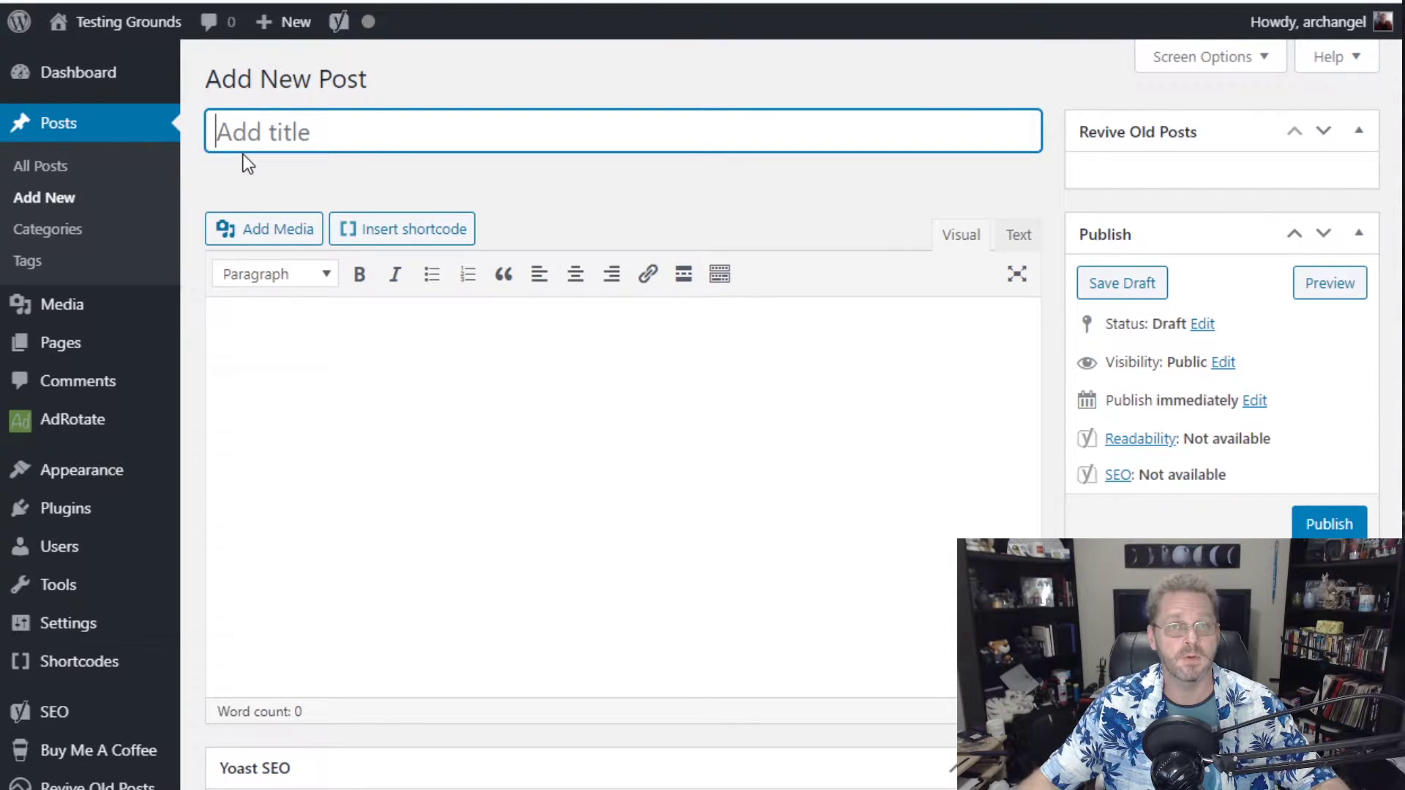
click(480, 408)
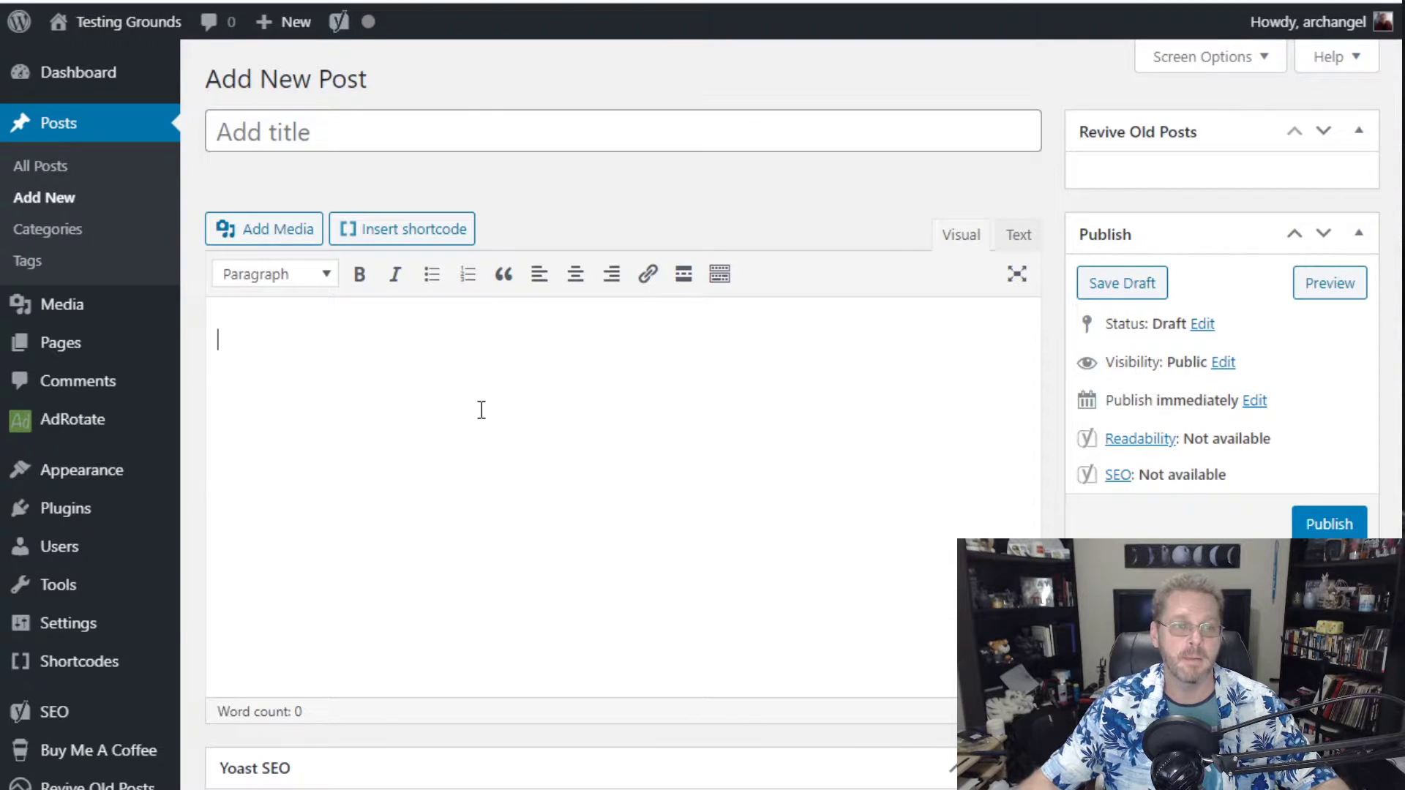
click(411, 231)
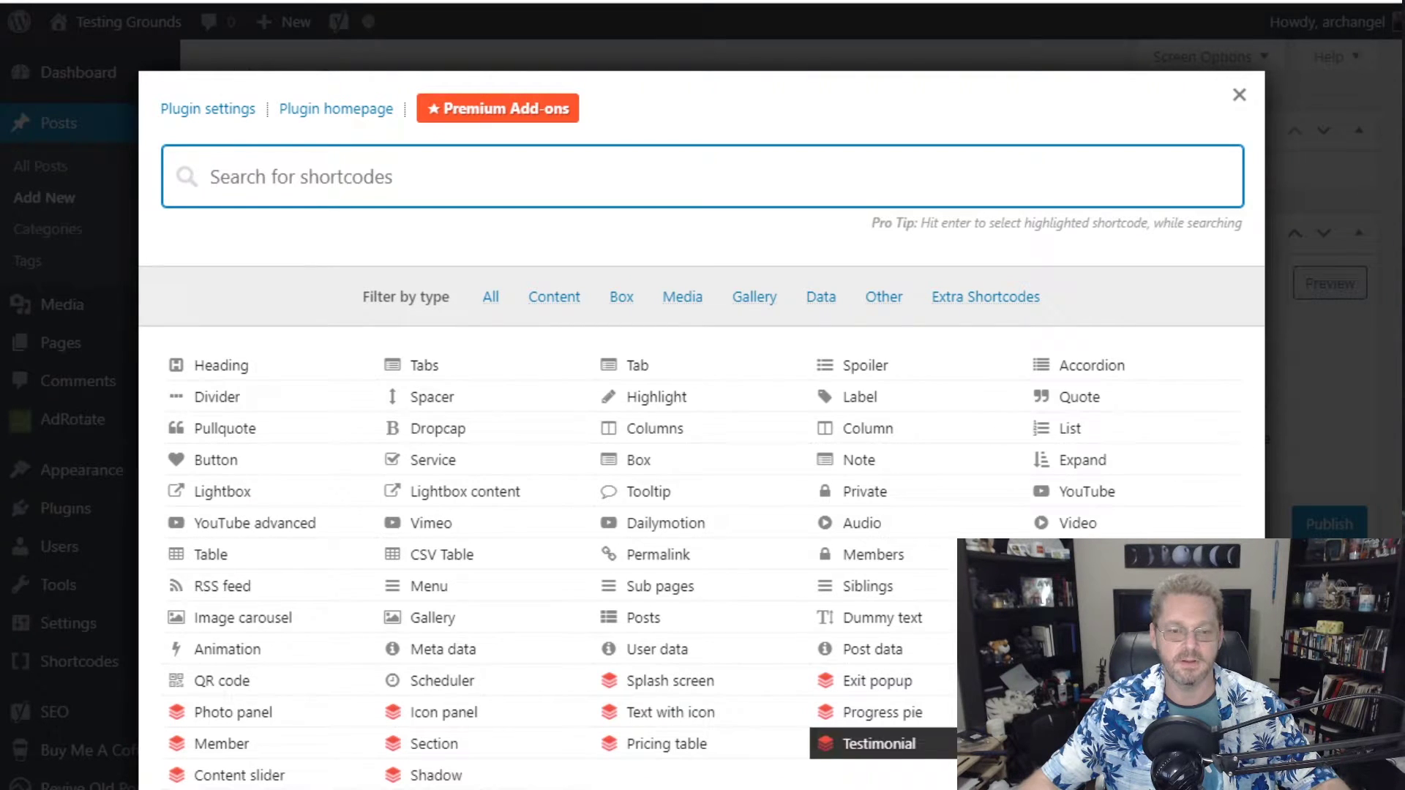
click(231, 468)
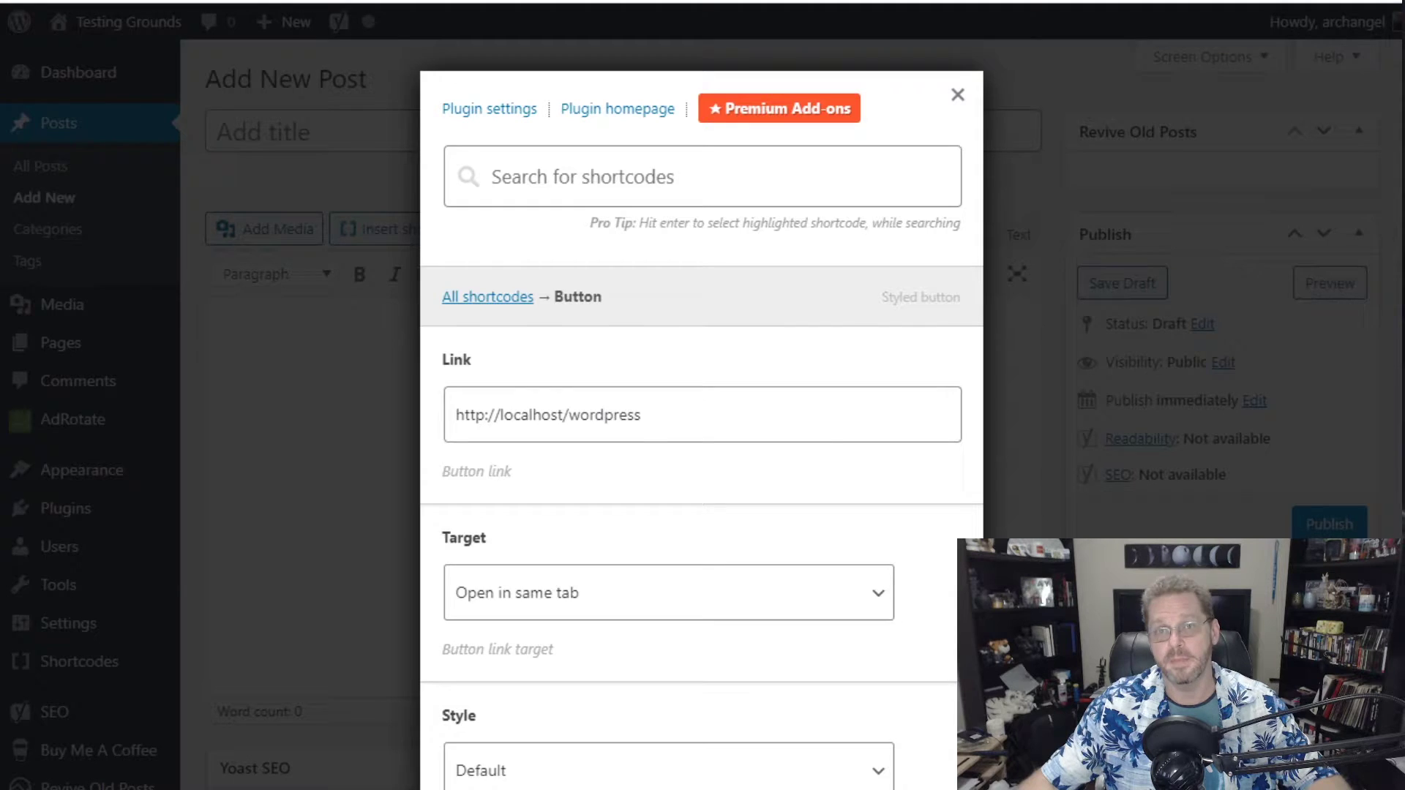
- Replace the button's localhost Link with the pasted Buy Me a Coffee page URL
key(ctrl+Tab)
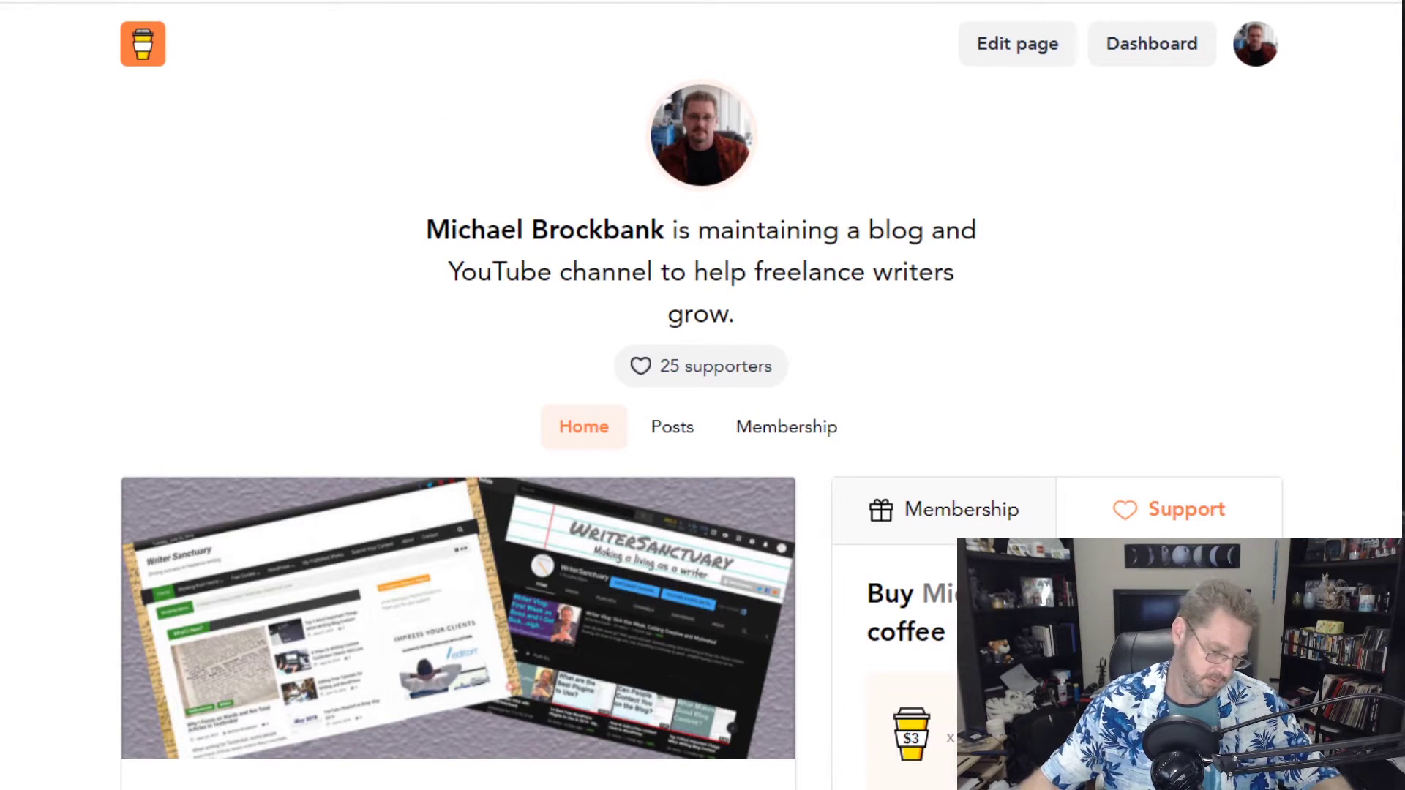
key(ctrl+Tab)
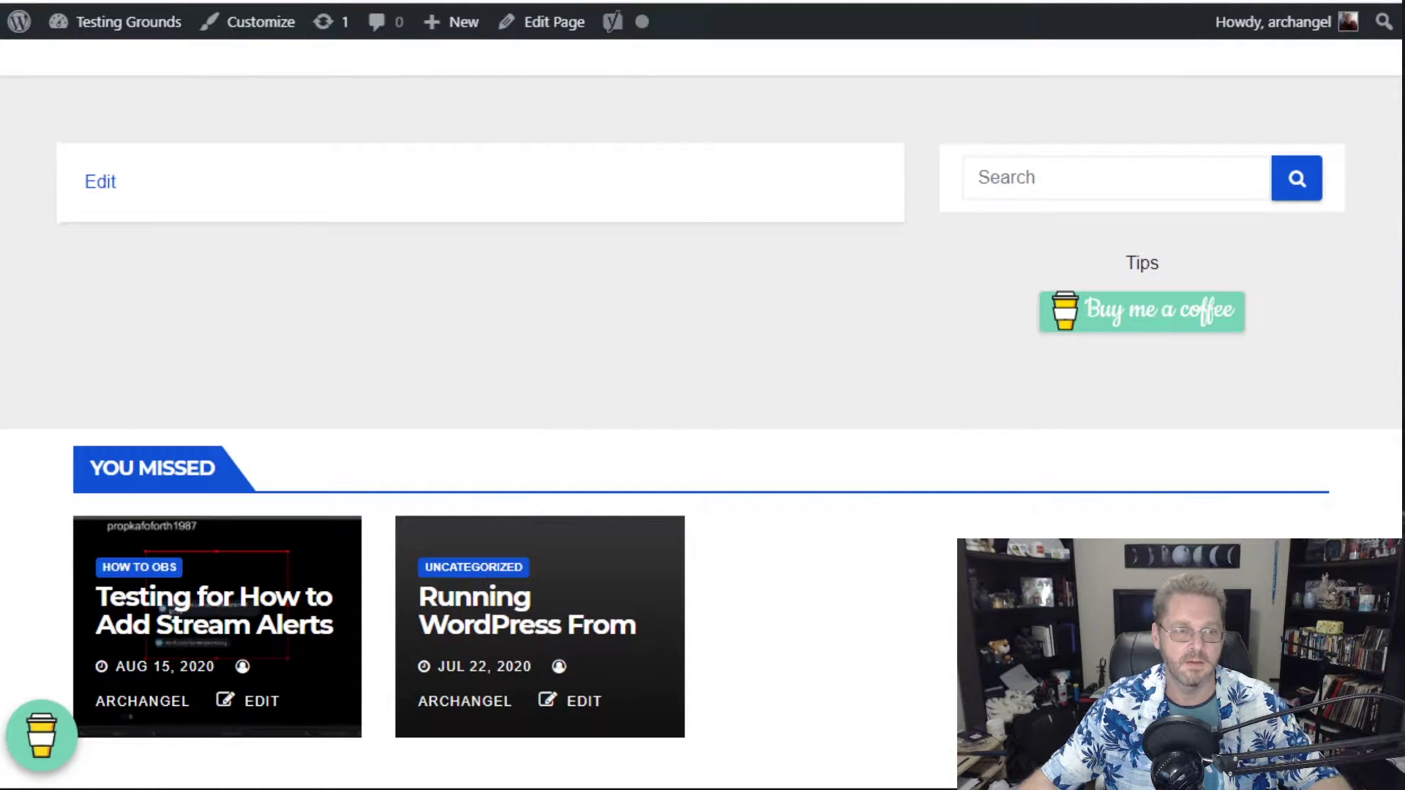
key(ctrl+Tab)
click(707, 408)
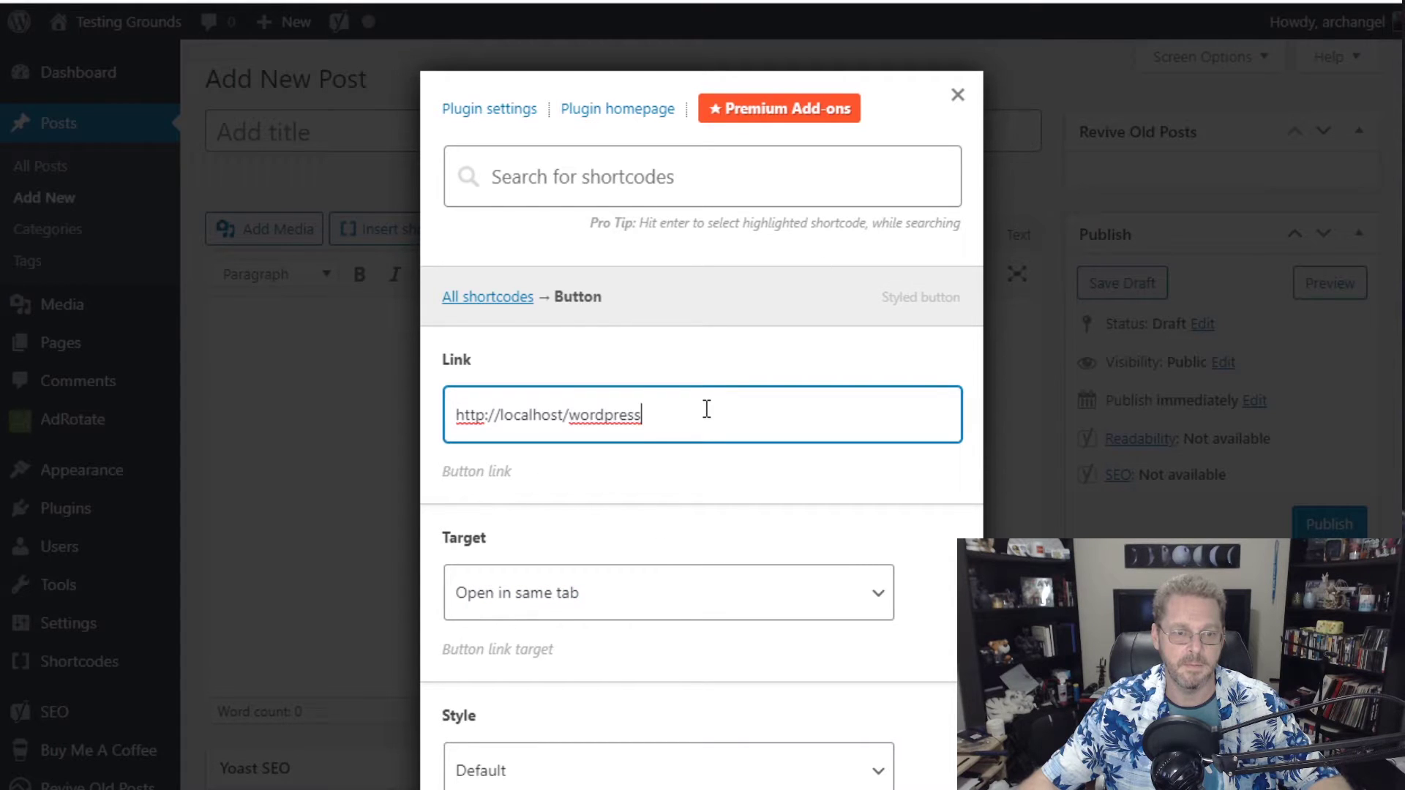
drag(663, 414, 268, 417)
text(https://www.buymeacoffee.com/writersanctuary)
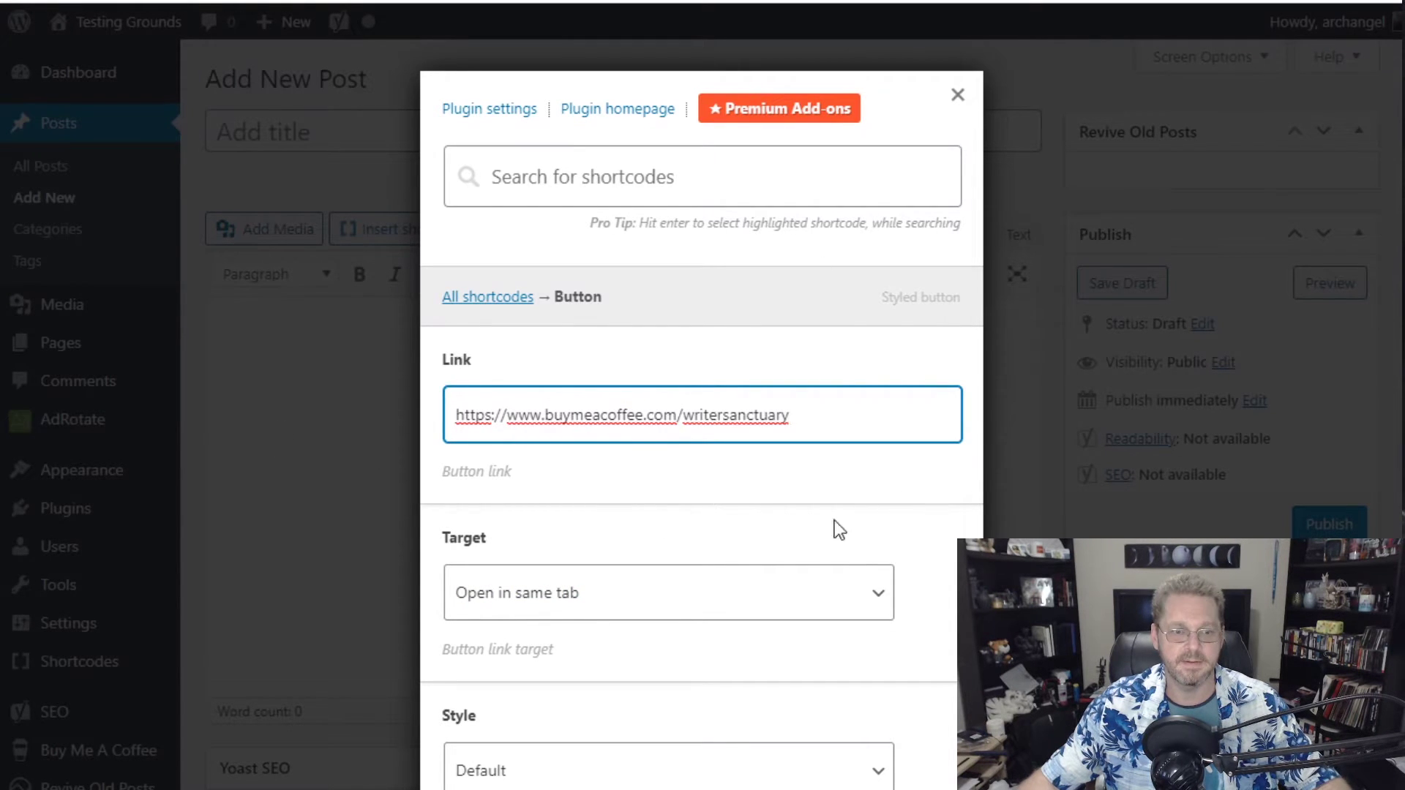
scroll(706, 490, down, 2)
- Set the button Target to Open in new tab and its Style to Glass
click(547, 492)
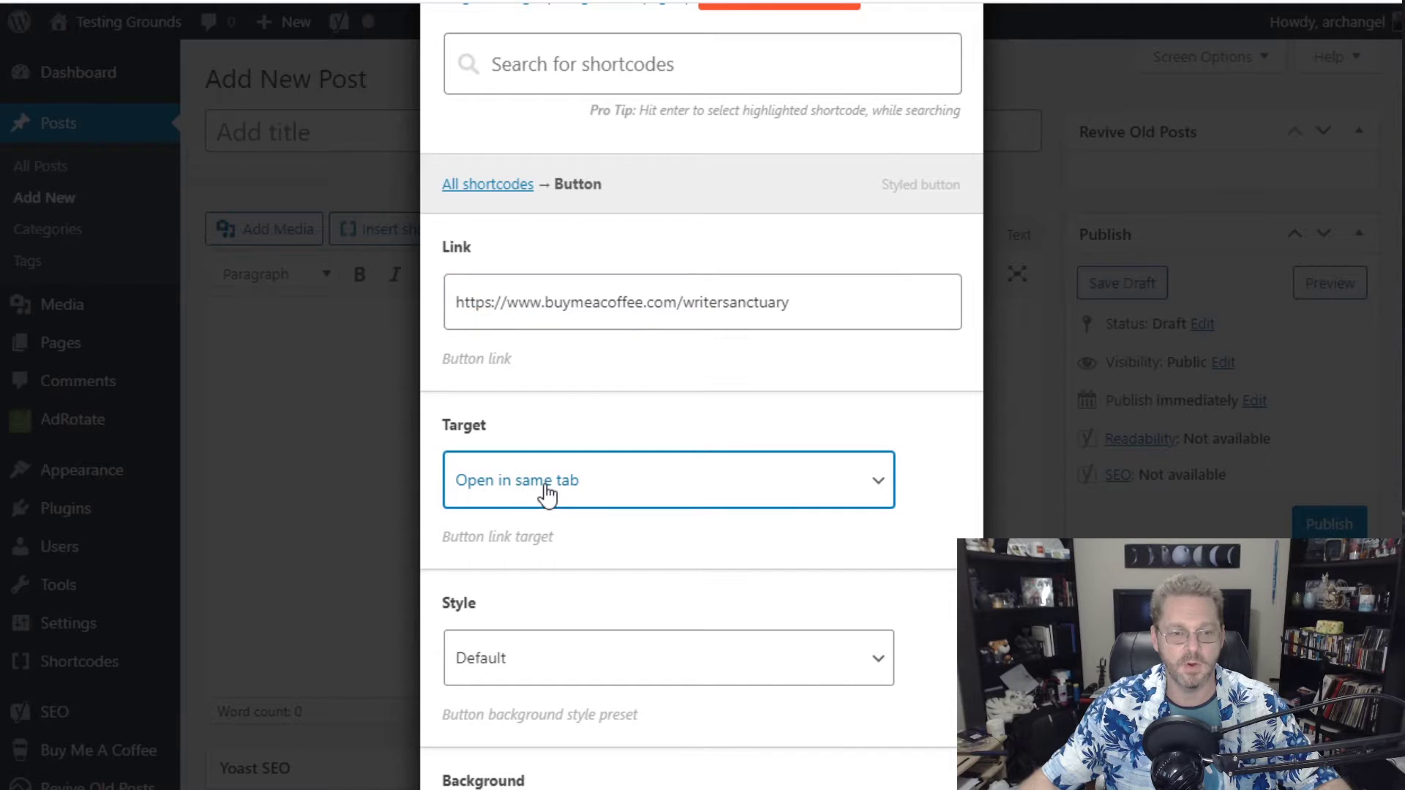
key(Down)
scroll(622, 555, down, 6)
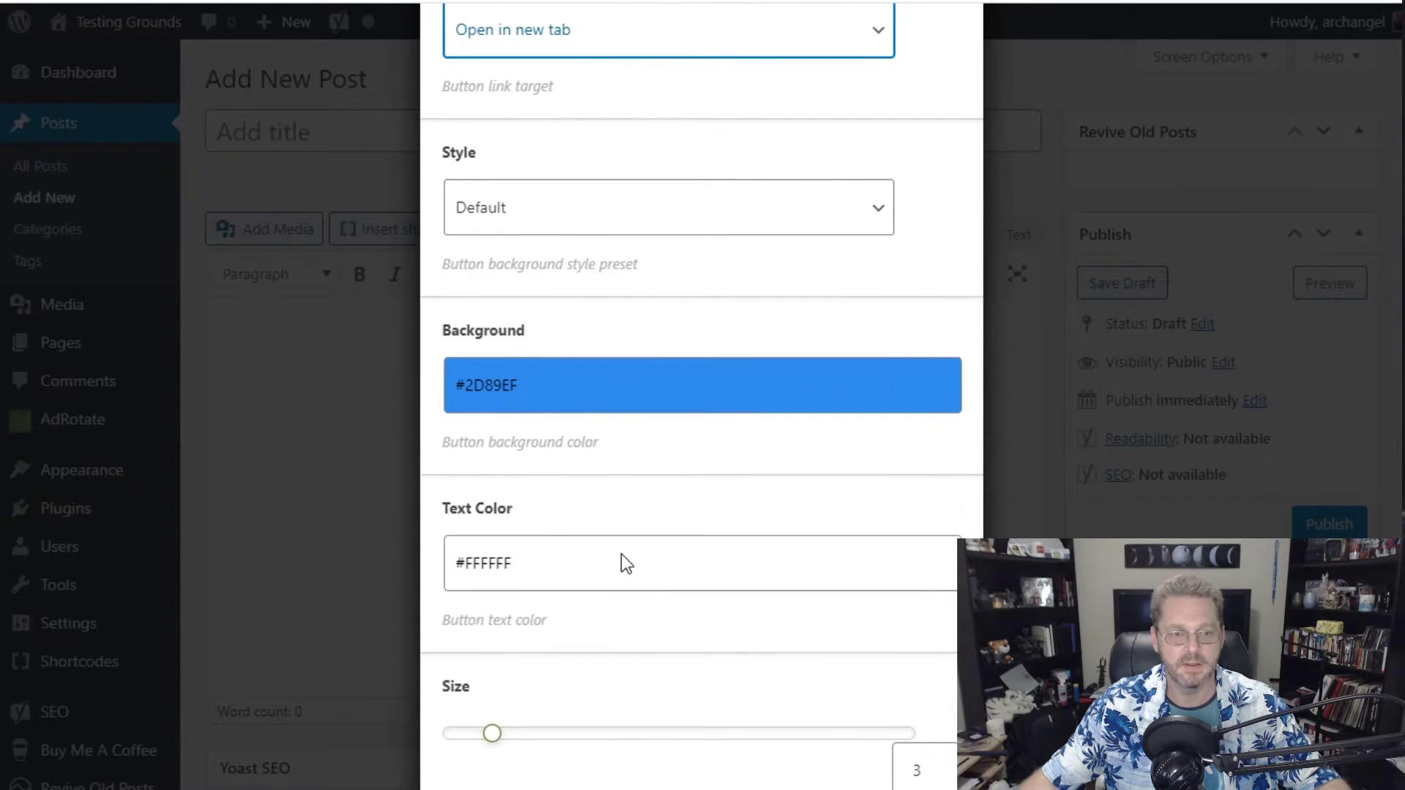
click(542, 220)
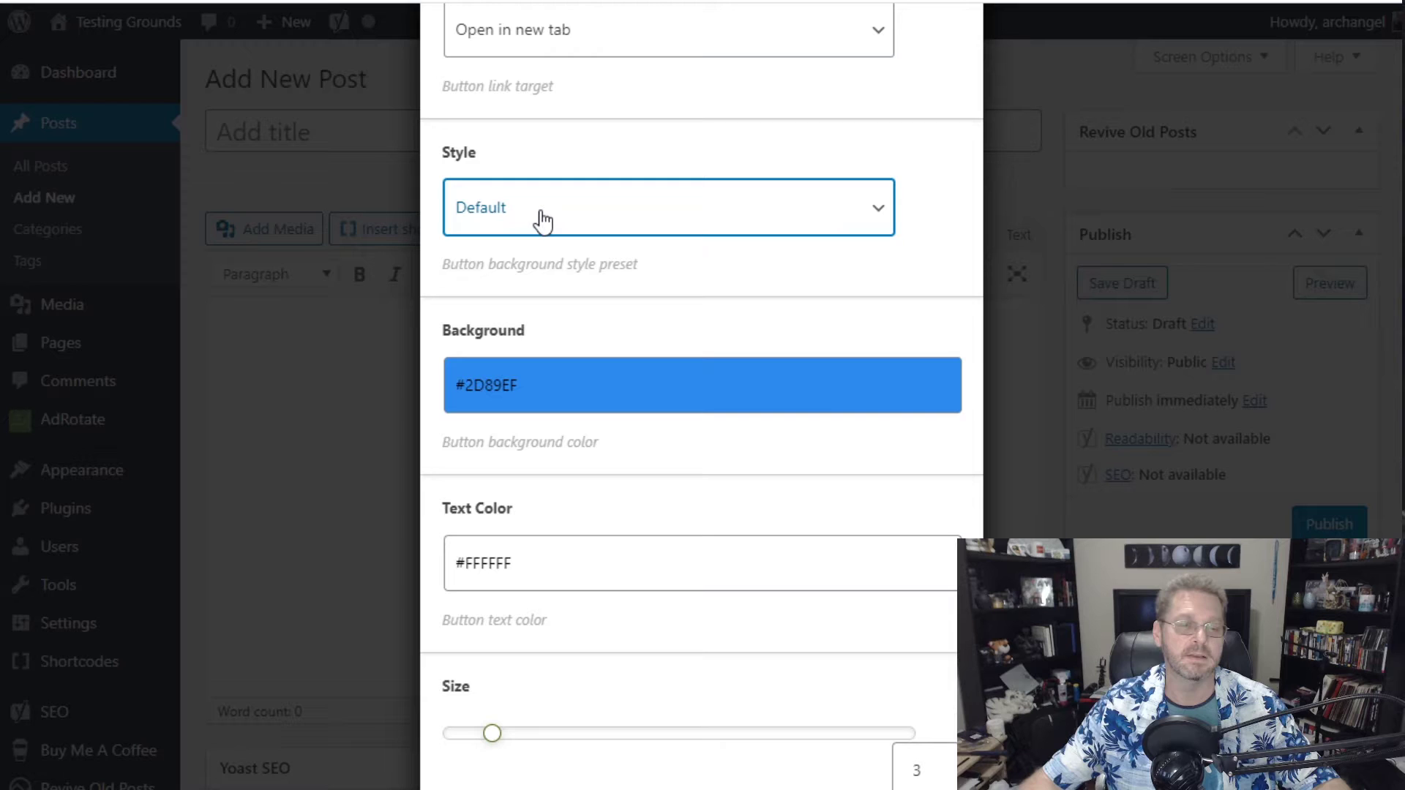
key(Down)
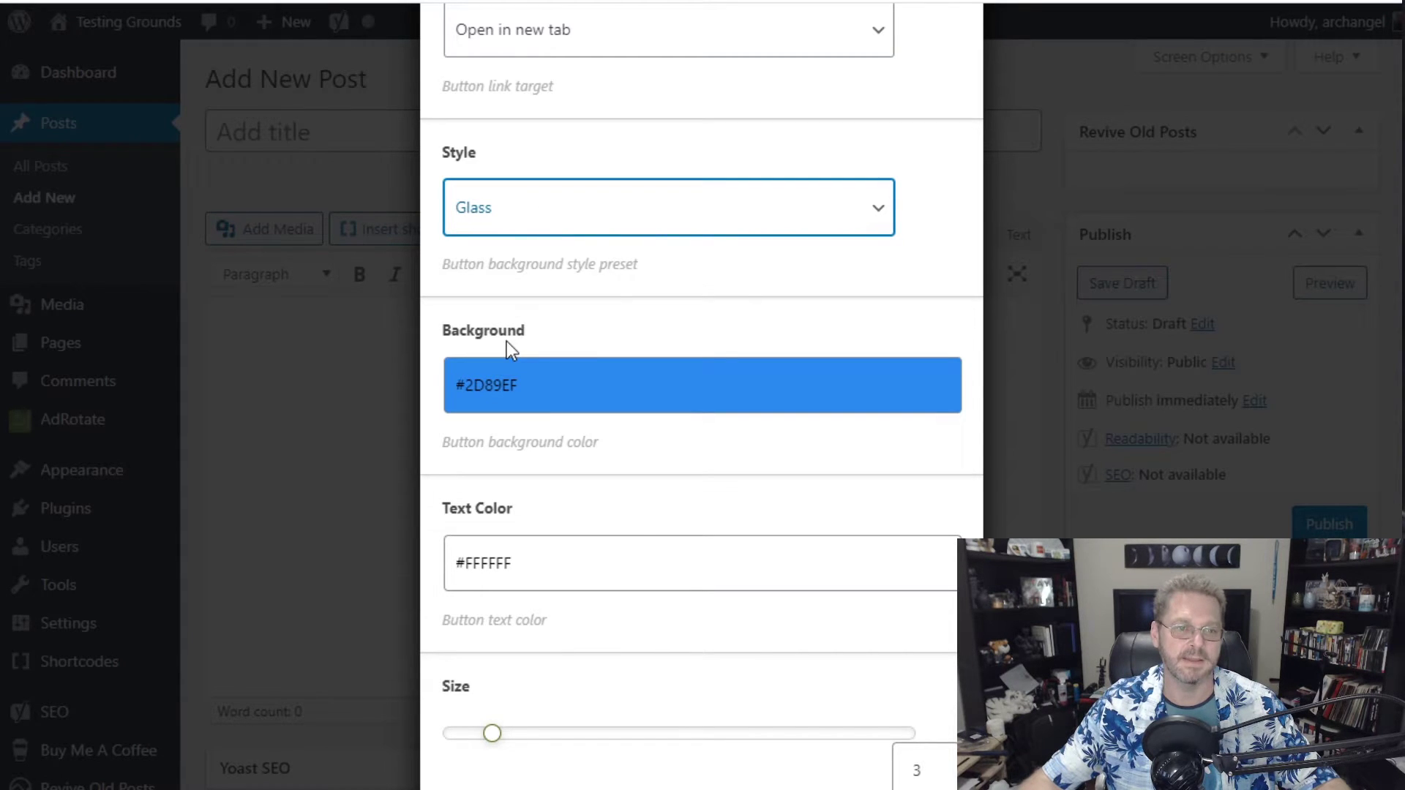
scroll(688, 496, down, 3)
- Give the button a #4f8558 background, keep white text, and set Centered to Yes
click(655, 159)
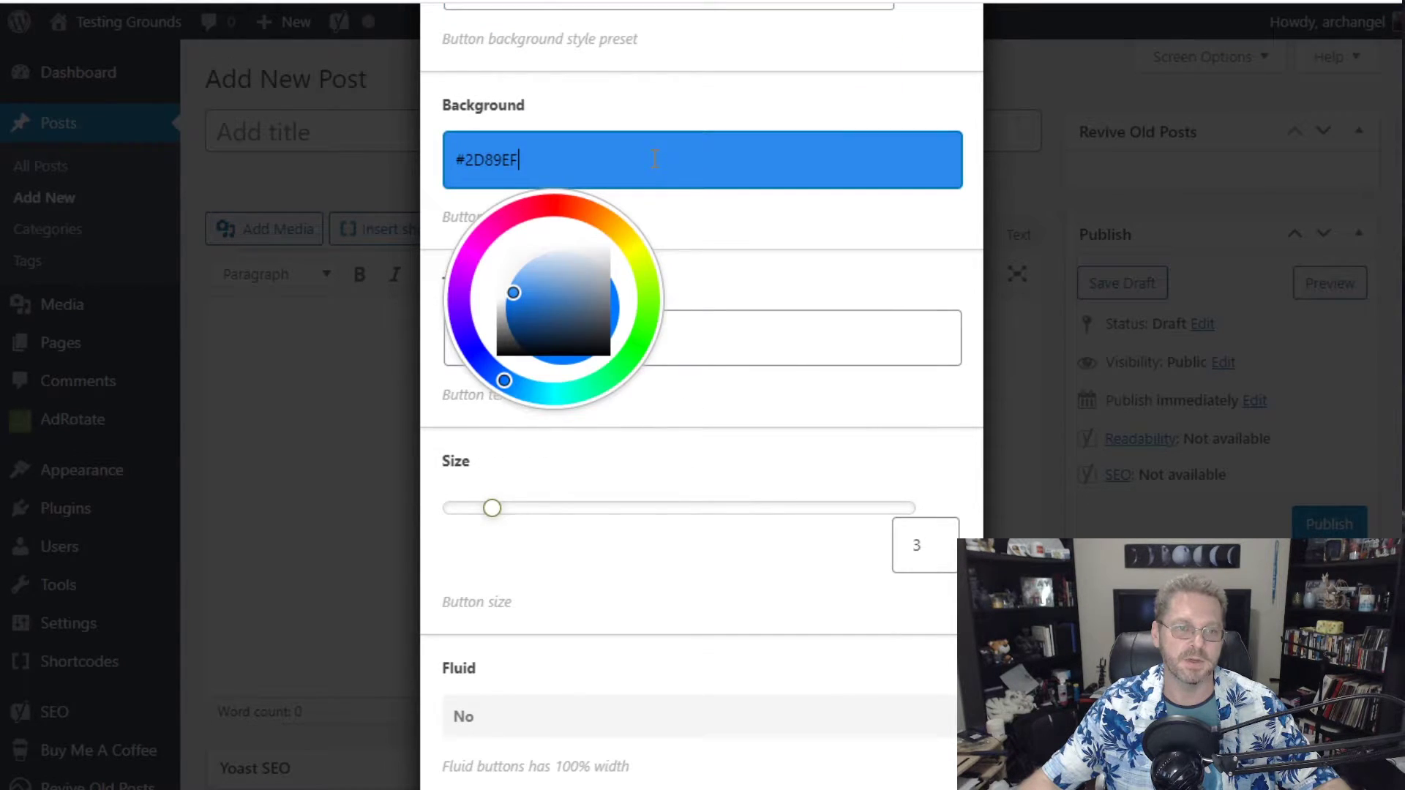
click(624, 363)
click(581, 308)
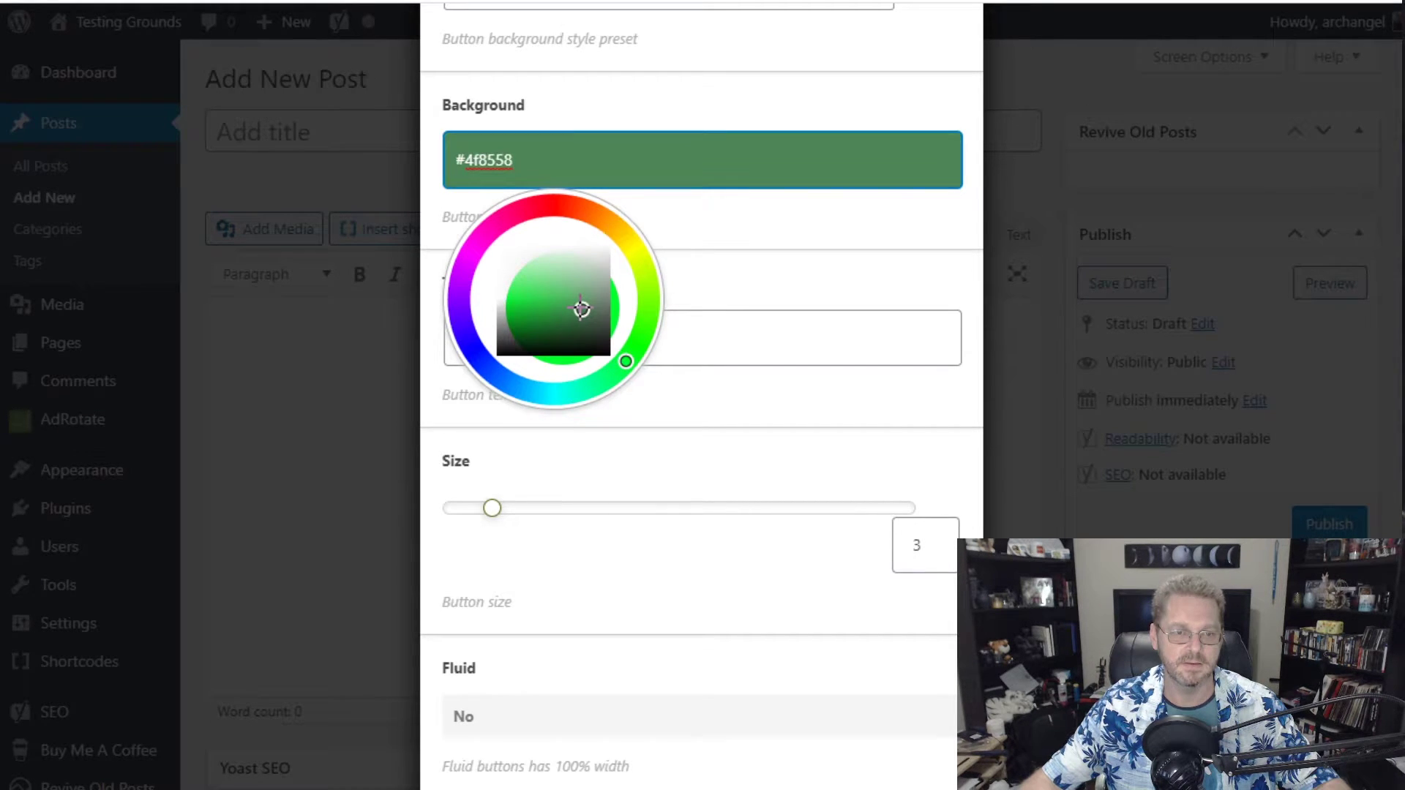
click(727, 336)
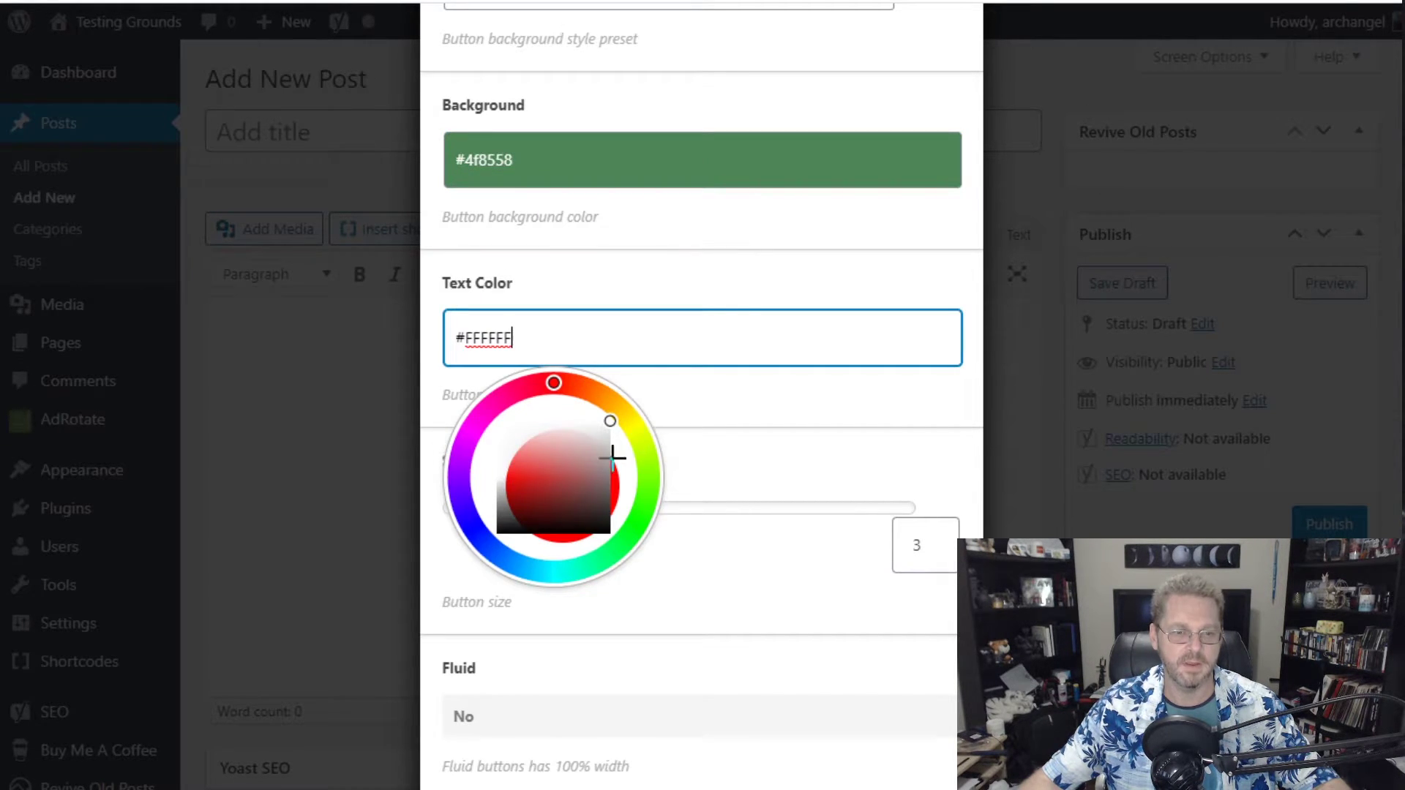
click(832, 458)
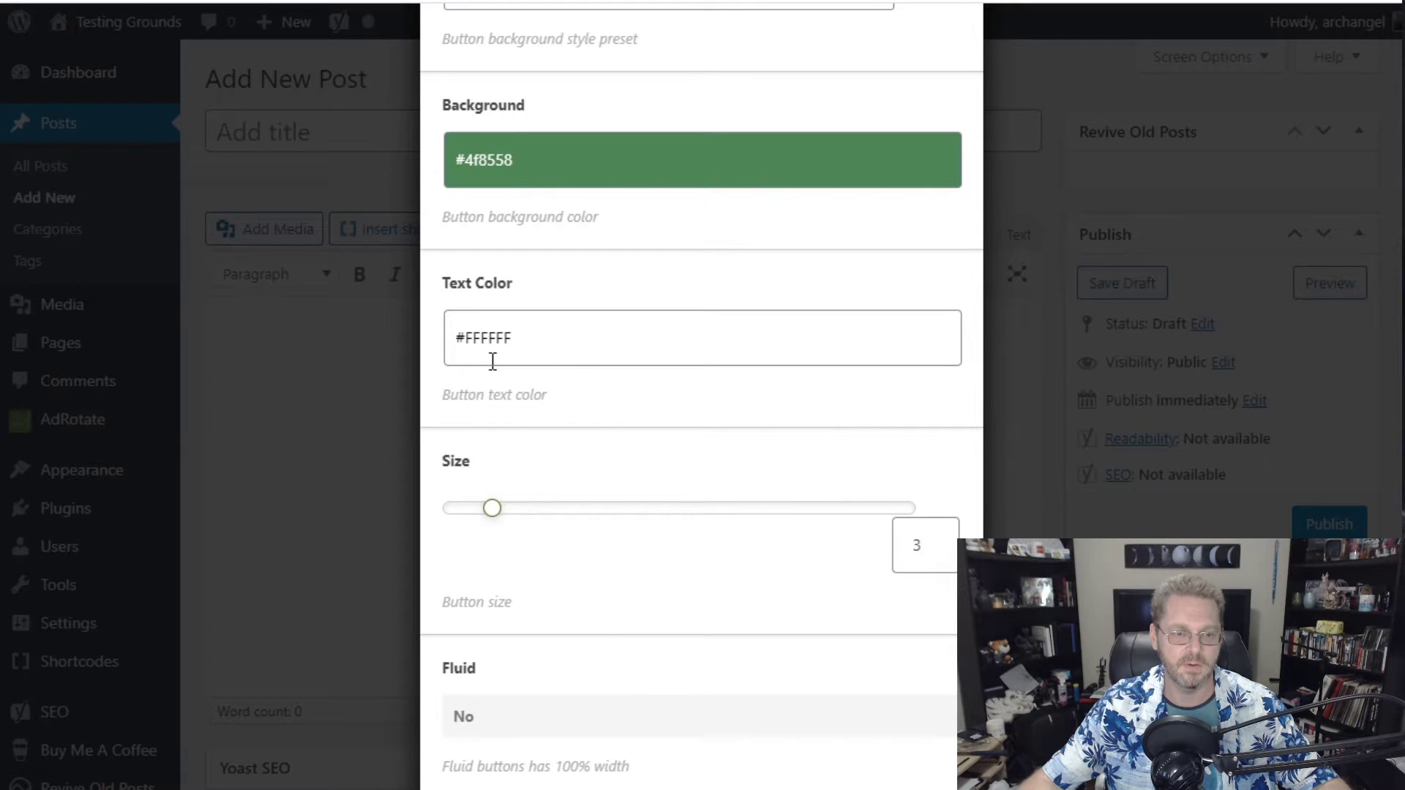
scroll(603, 542, down, 5)
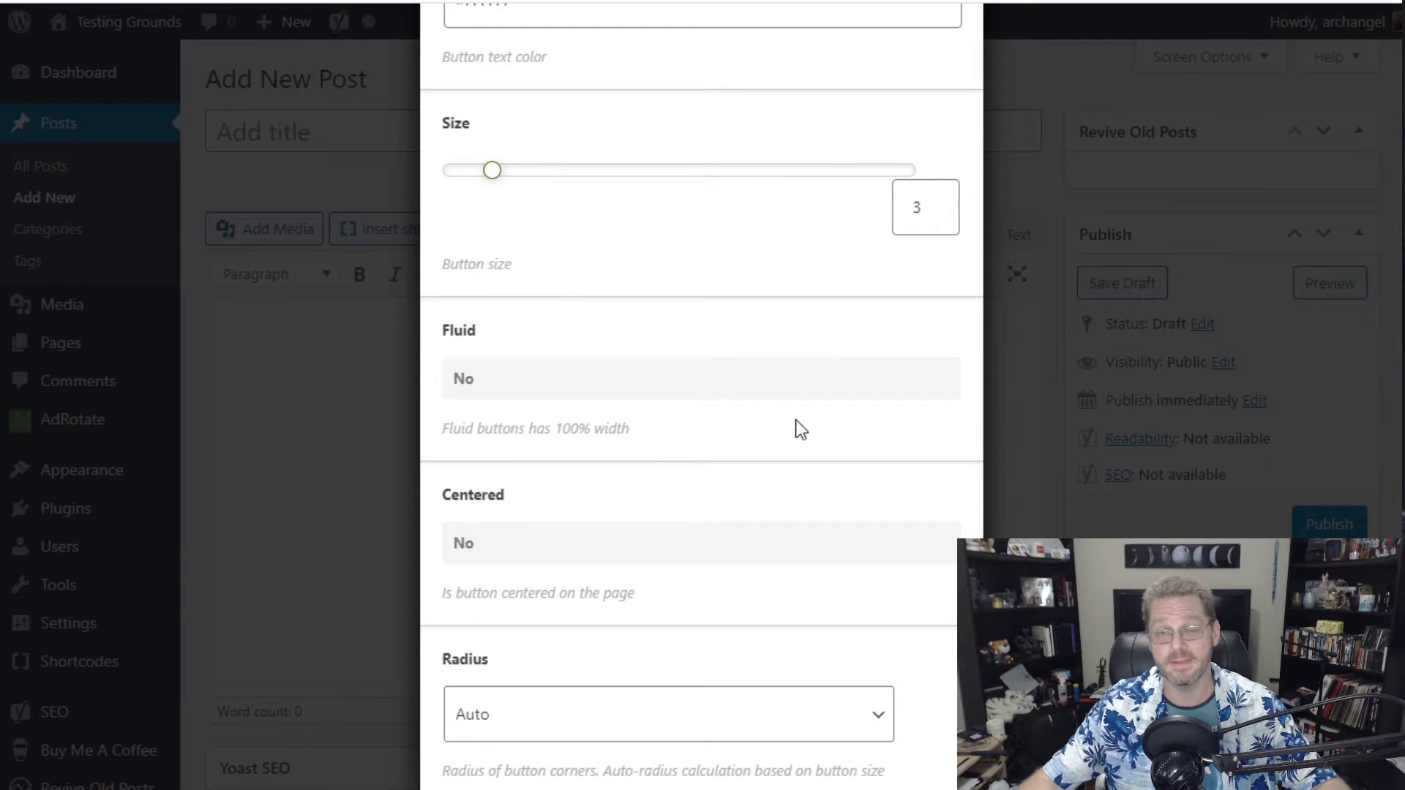
scroll(559, 343, down, 3)
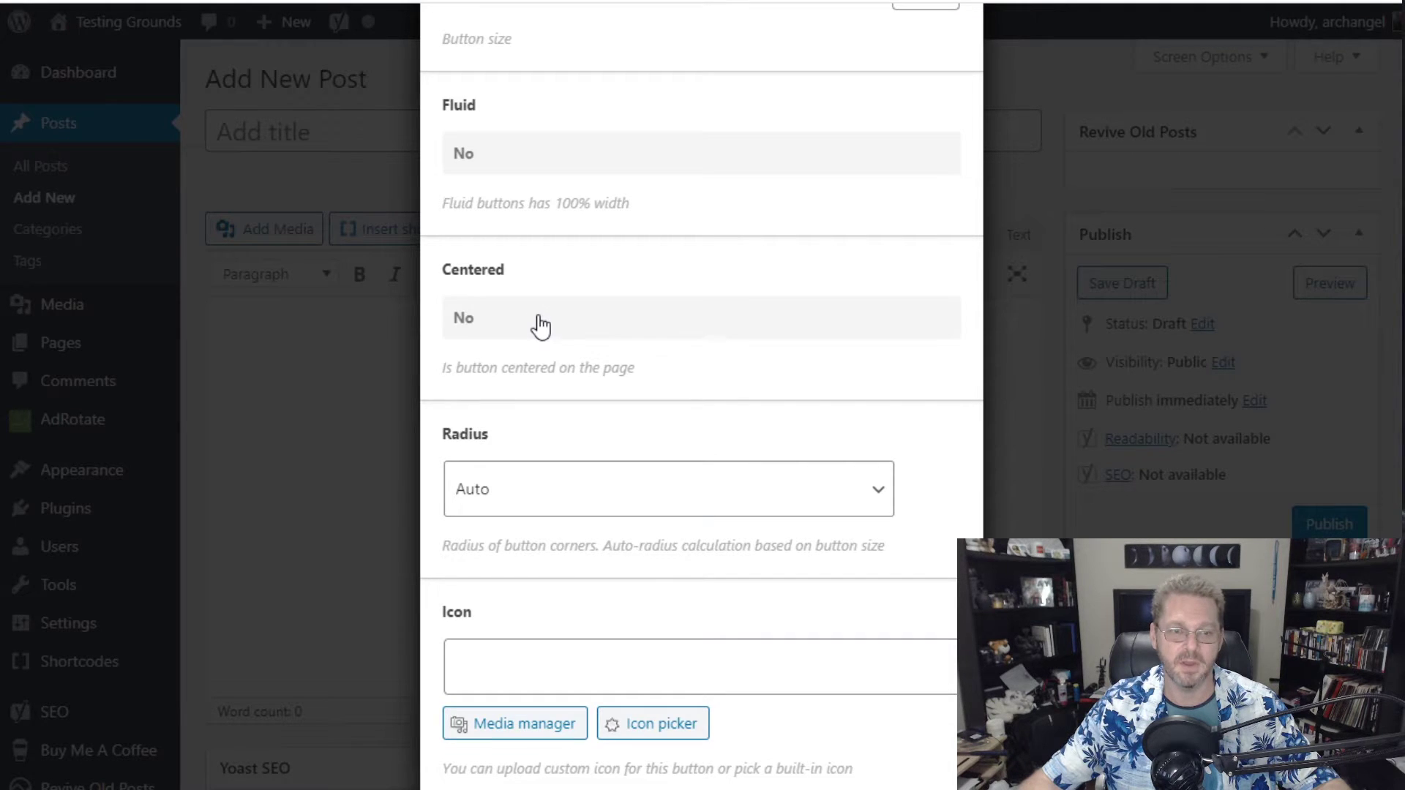
click(541, 327)
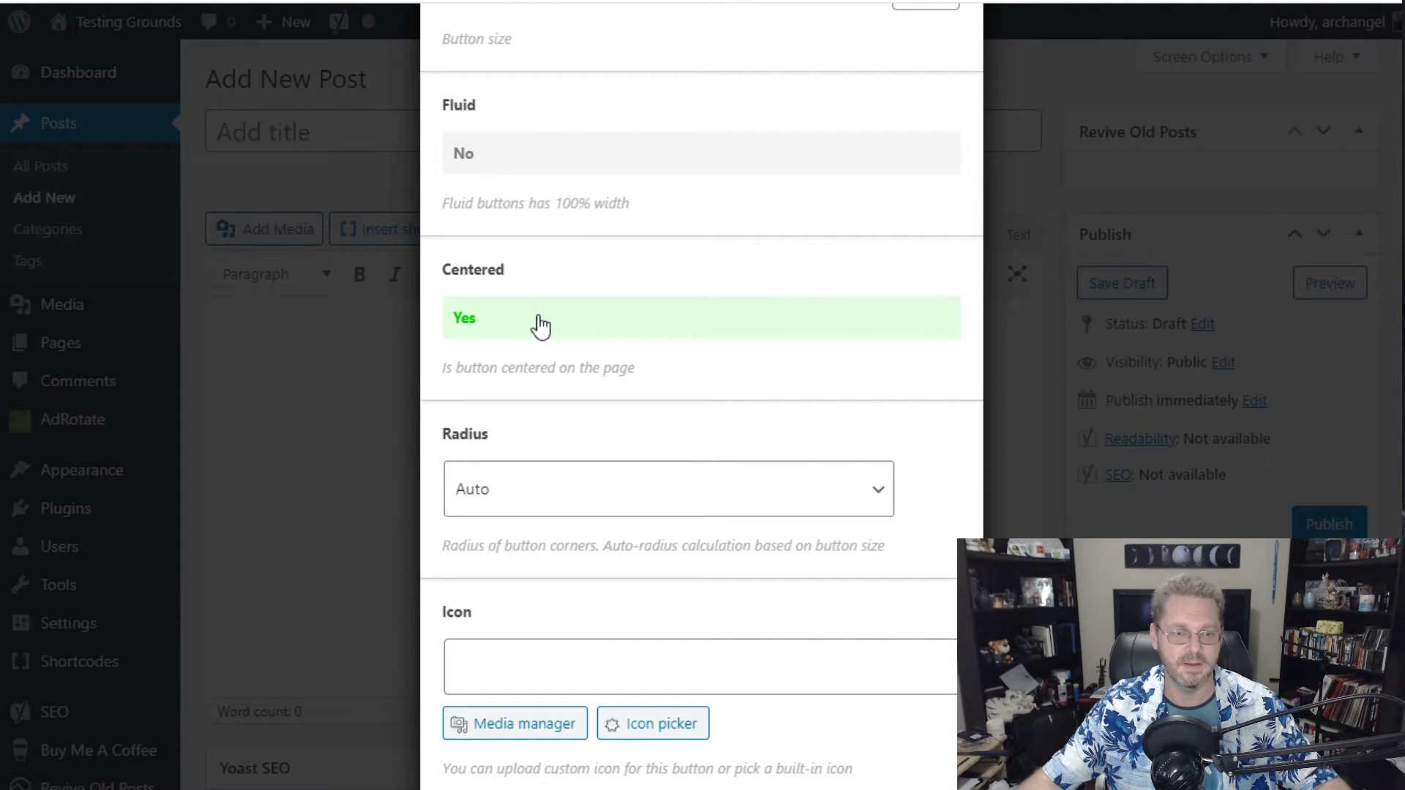
scroll(541, 326, down, 4)
- Leave the corner radius on Auto and set the button Icon to 'icon: dollar' from the icon picker
click(531, 165)
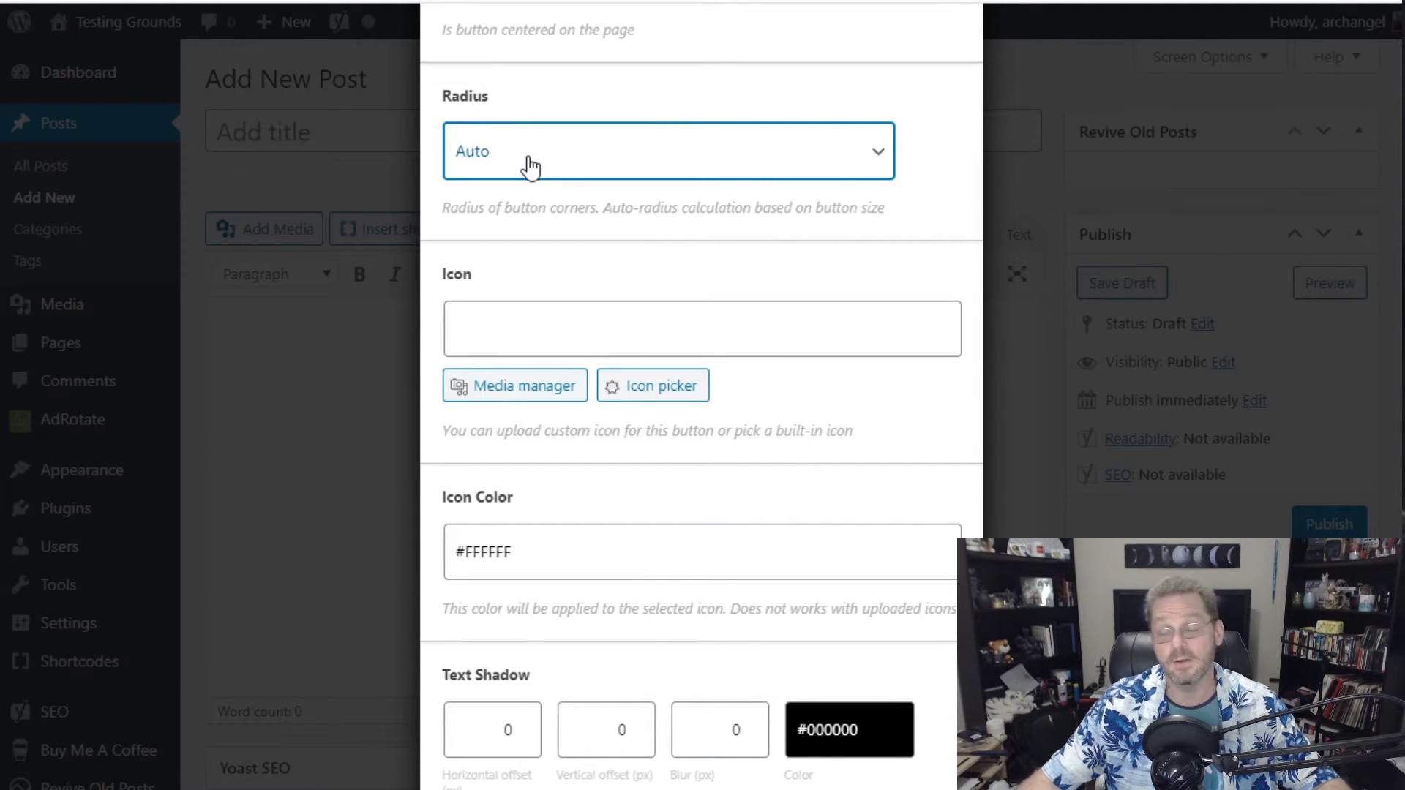
click(902, 378)
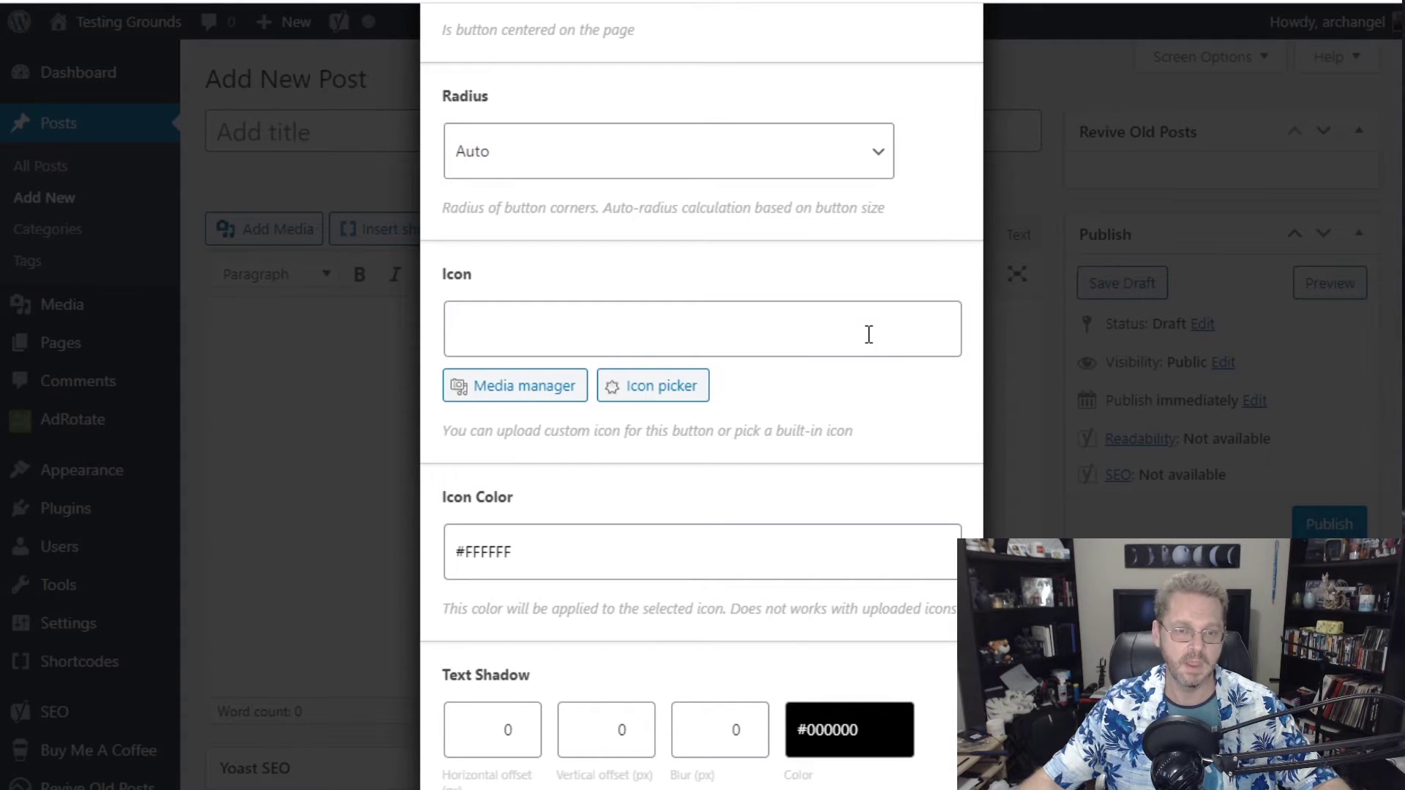
click(869, 335)
click(538, 392)
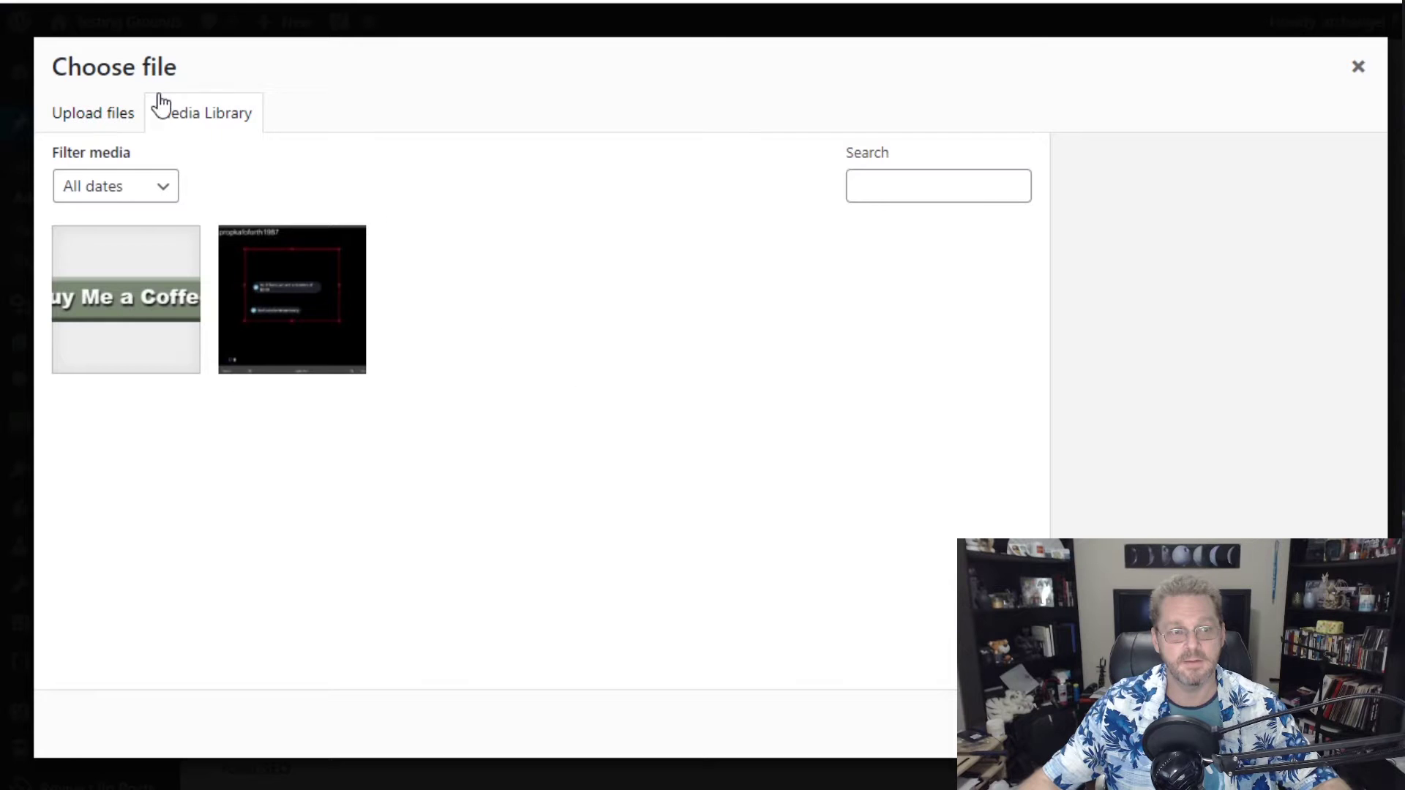
click(1369, 78)
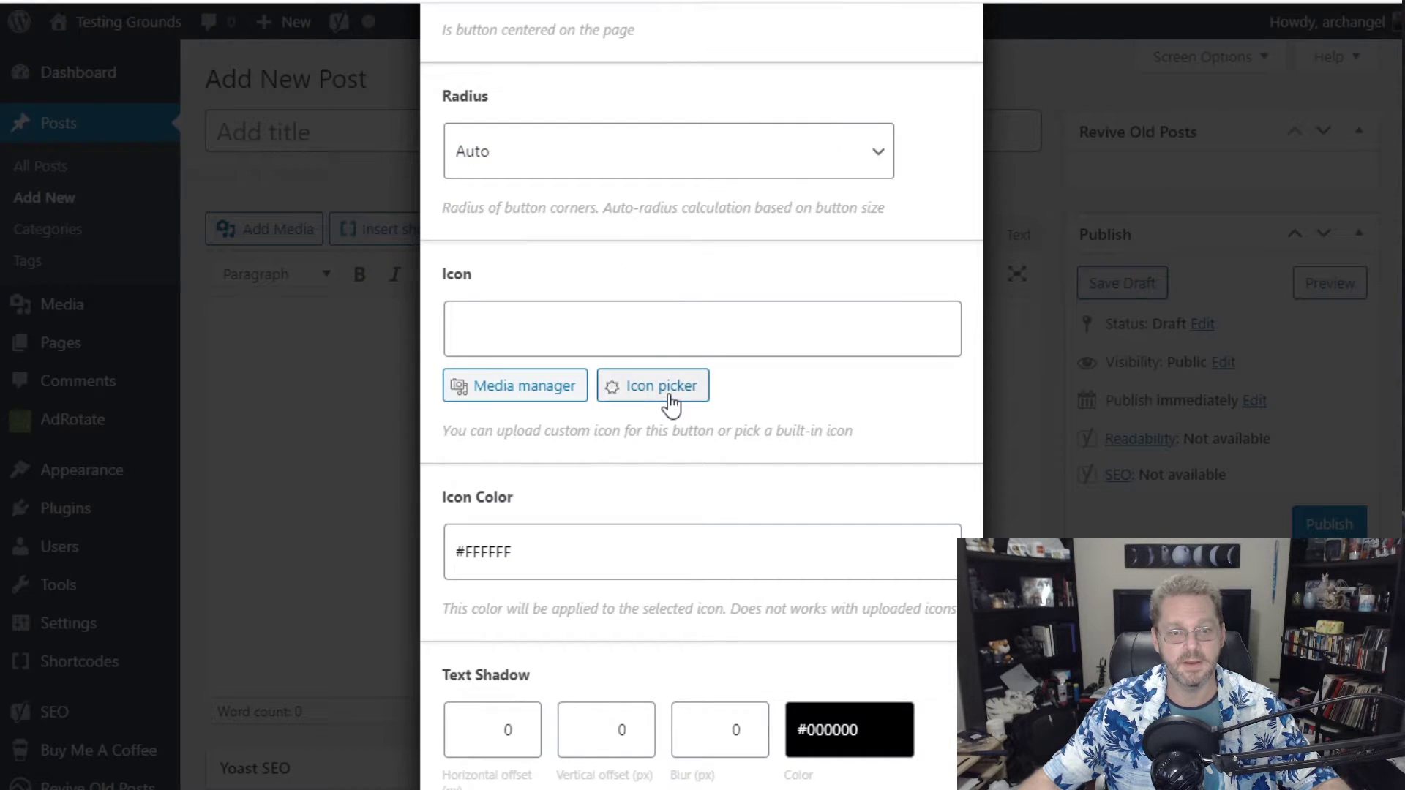
click(669, 401)
scroll(670, 402, down, 3)
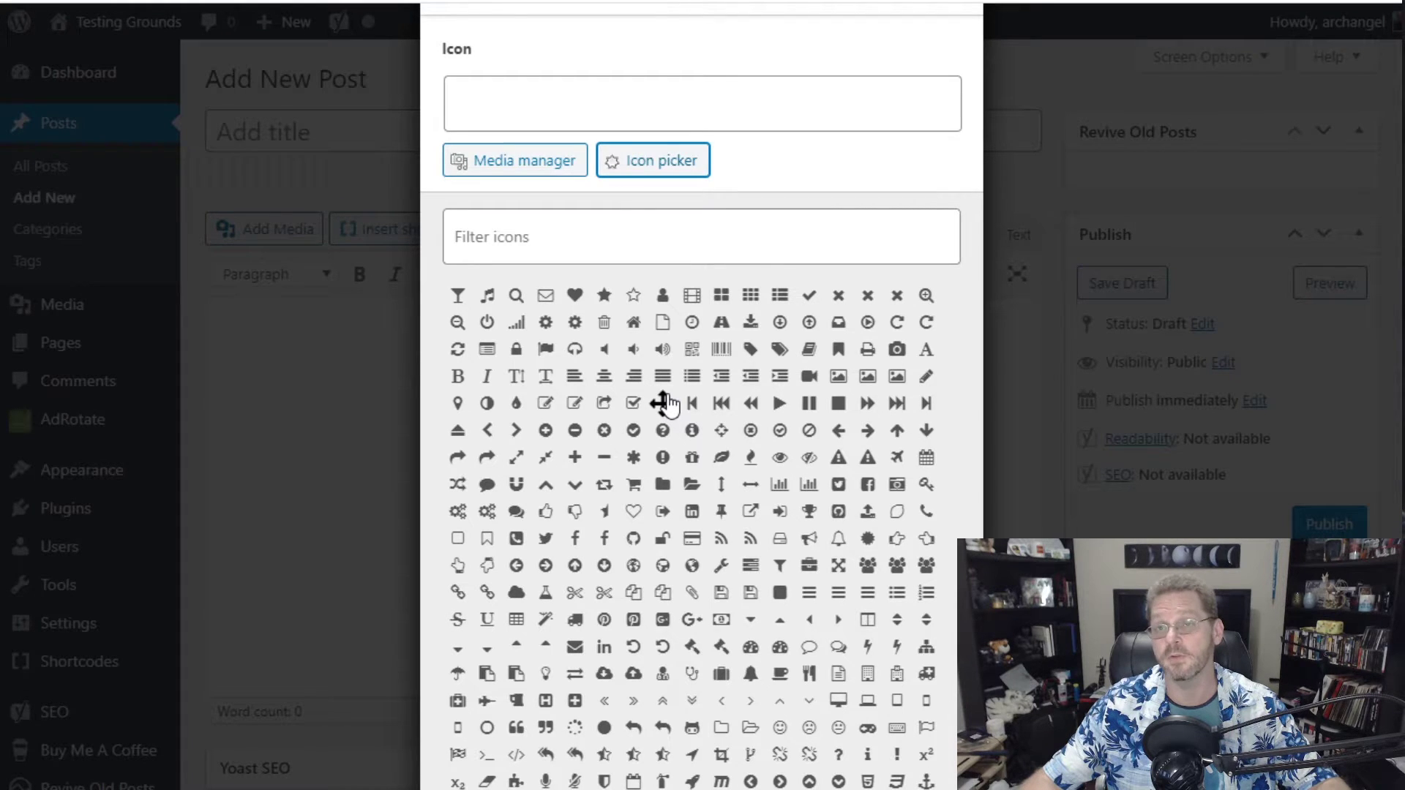
scroll(669, 402, down, 9)
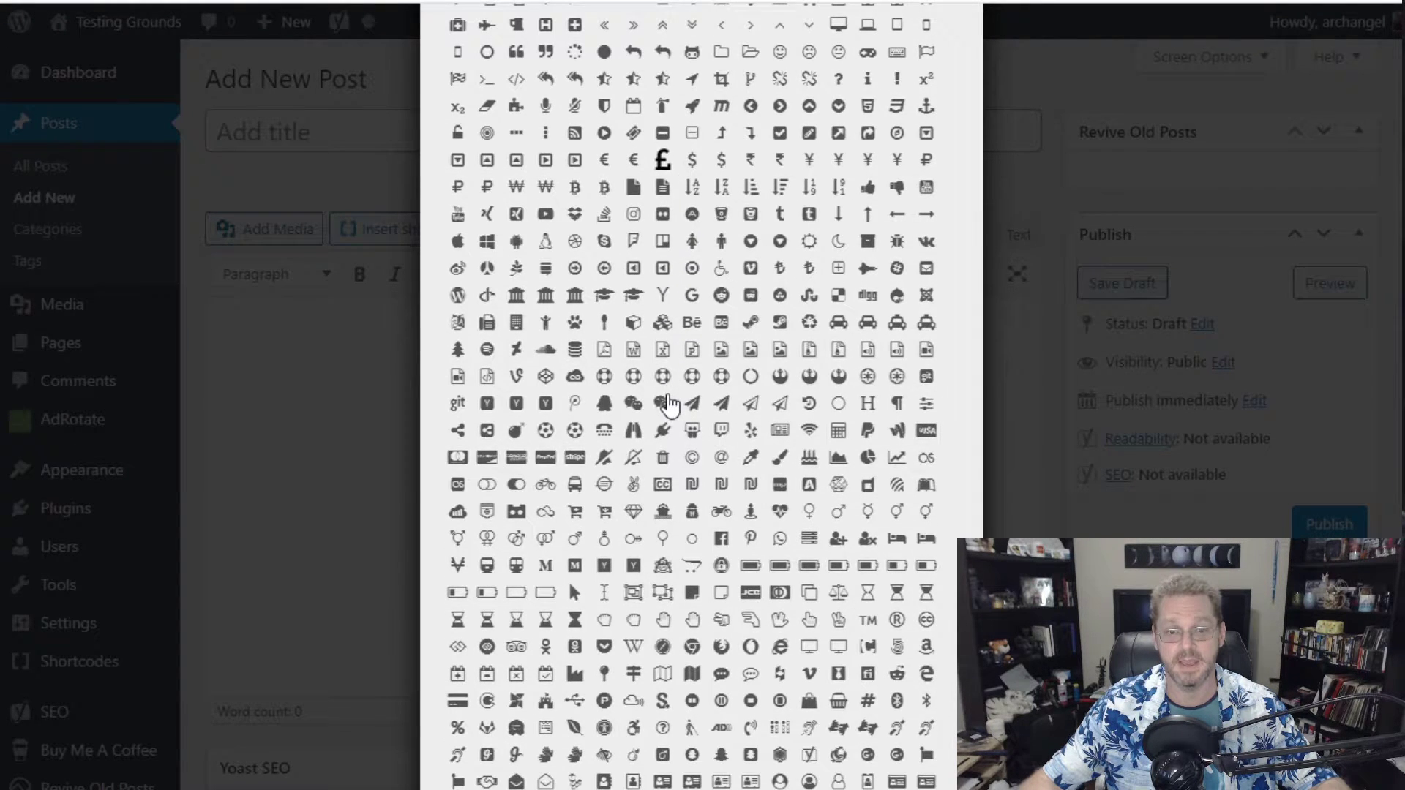
click(693, 161)
- Enter 'nofollow' in the shortcode's Rel Attribute field
scroll(674, 314, up, 8)
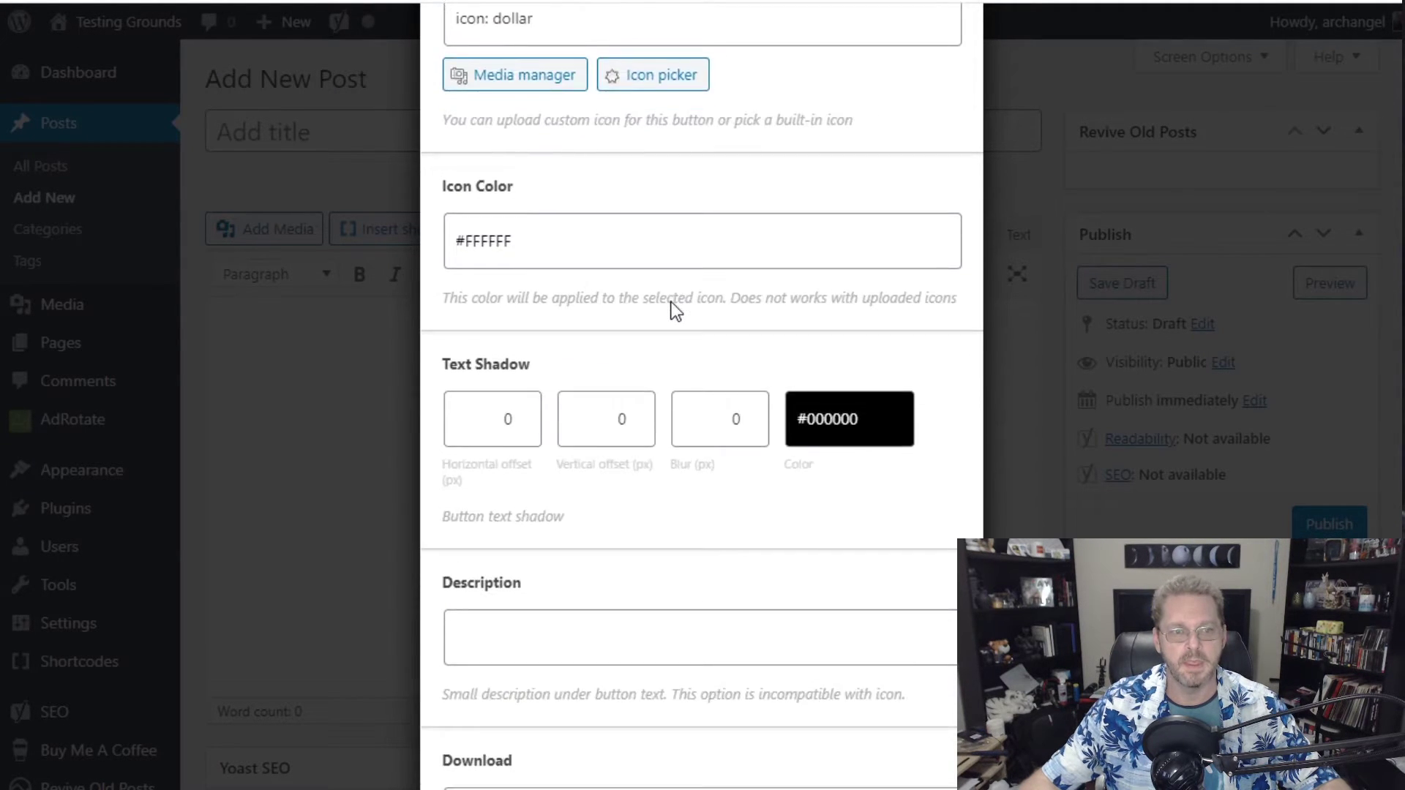
scroll(674, 315, down, 3)
scroll(675, 311, up, 3)
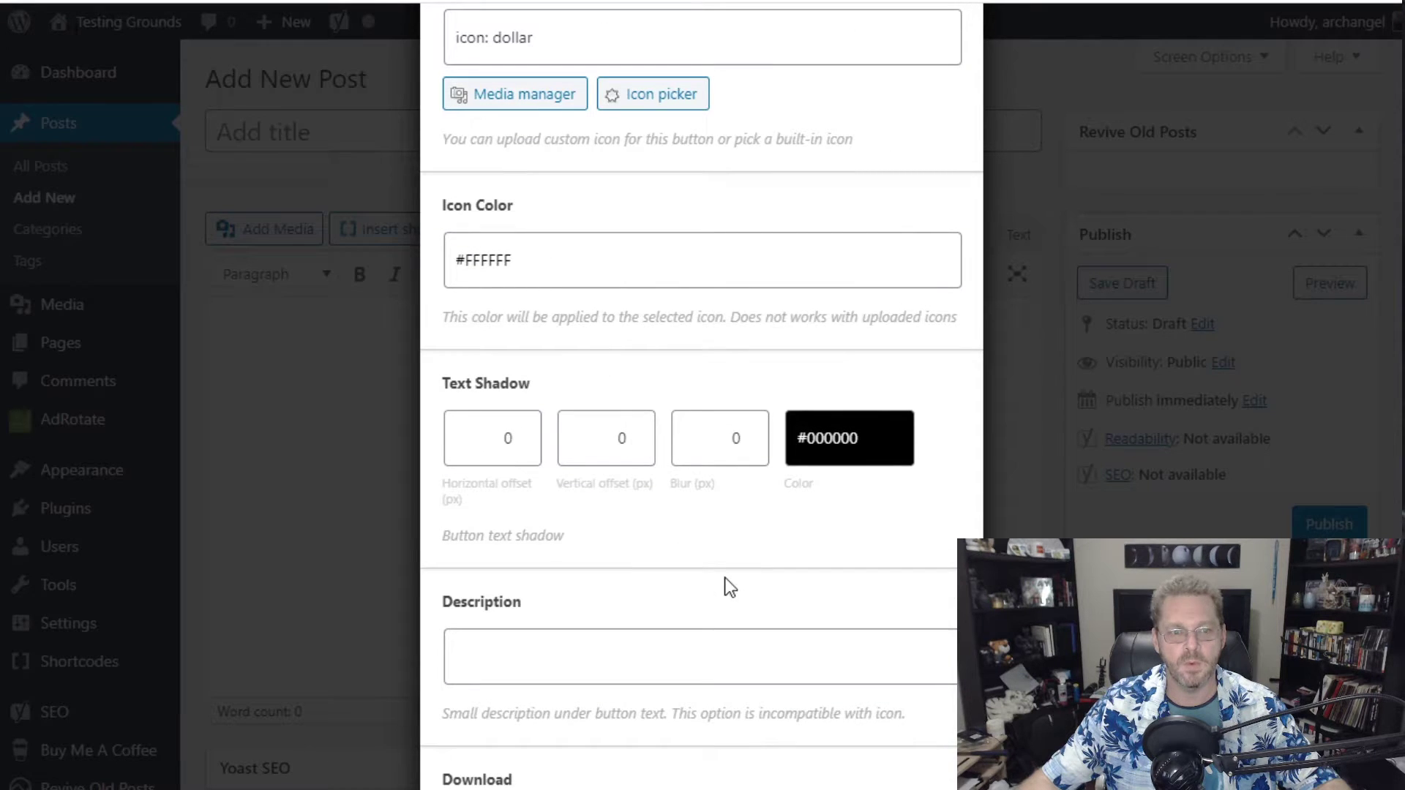
scroll(717, 561, down, 2)
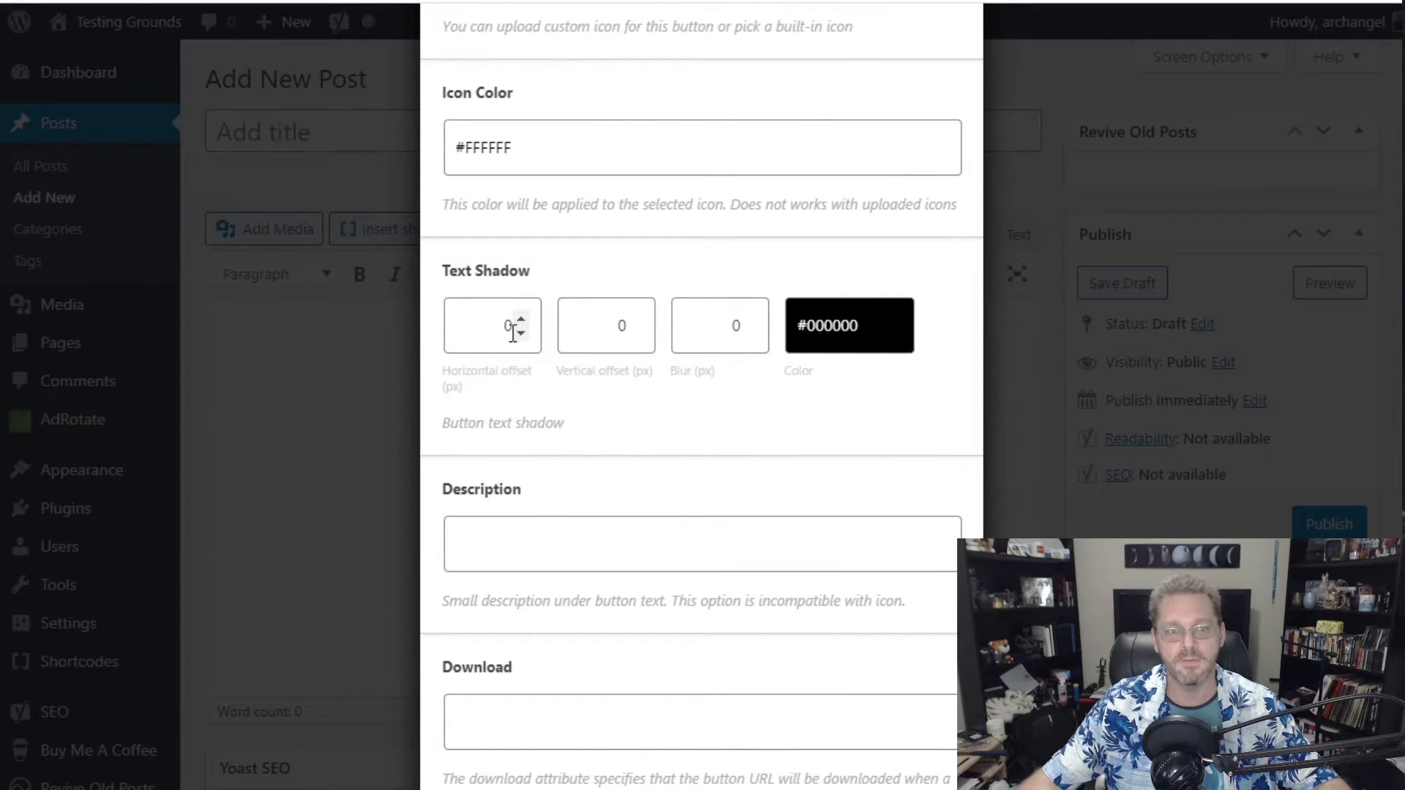
scroll(644, 439, down, 5)
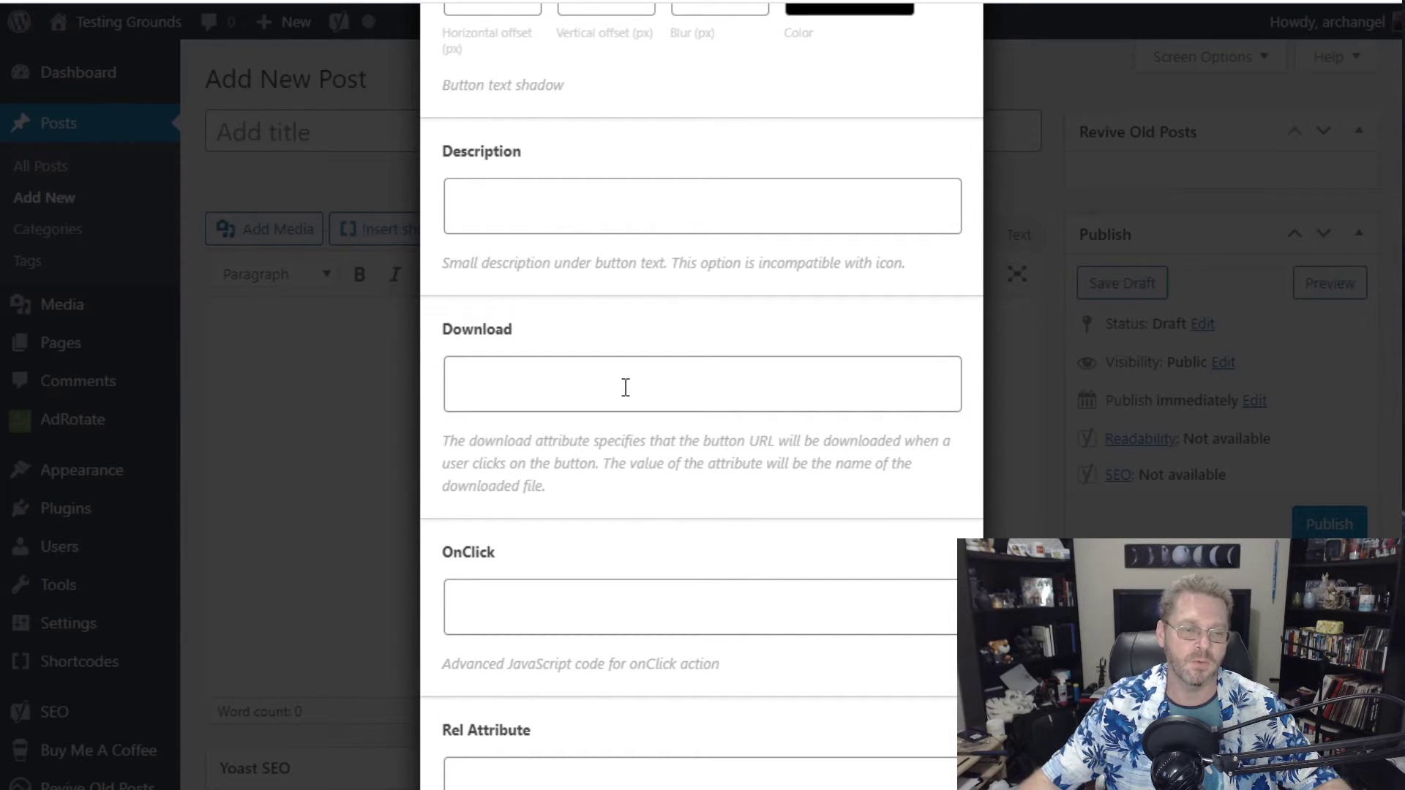
scroll(626, 388, down, 3)
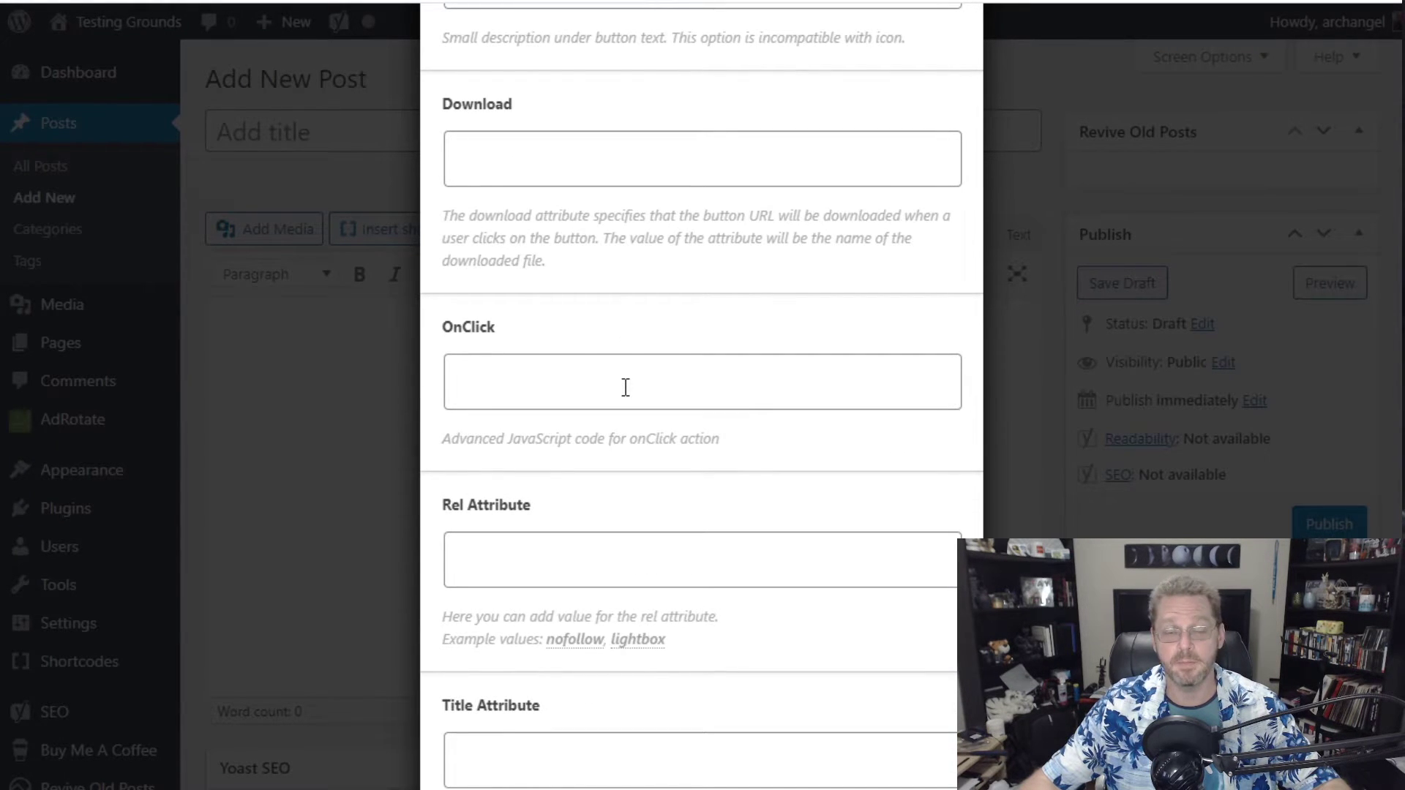
scroll(626, 388, down, 3)
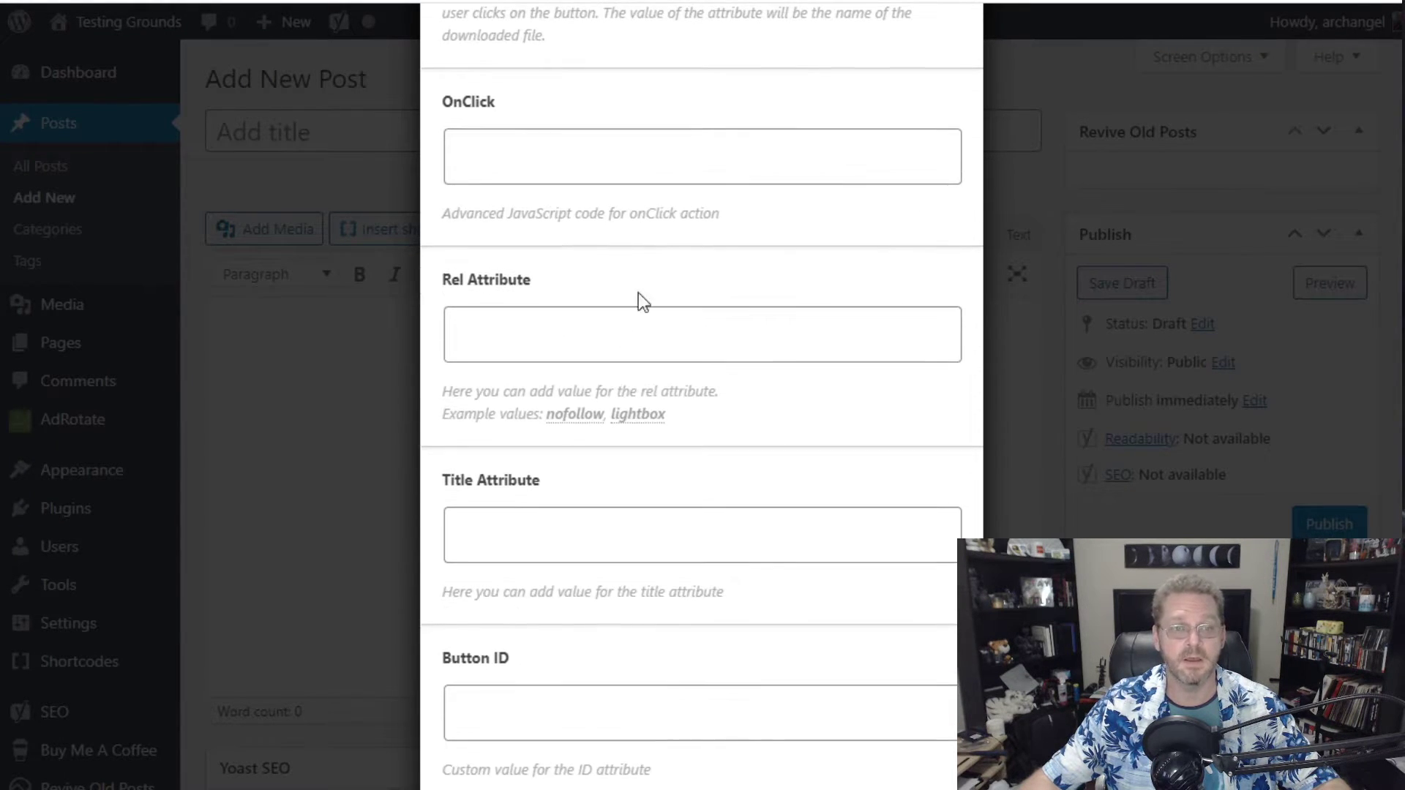
click(696, 335)
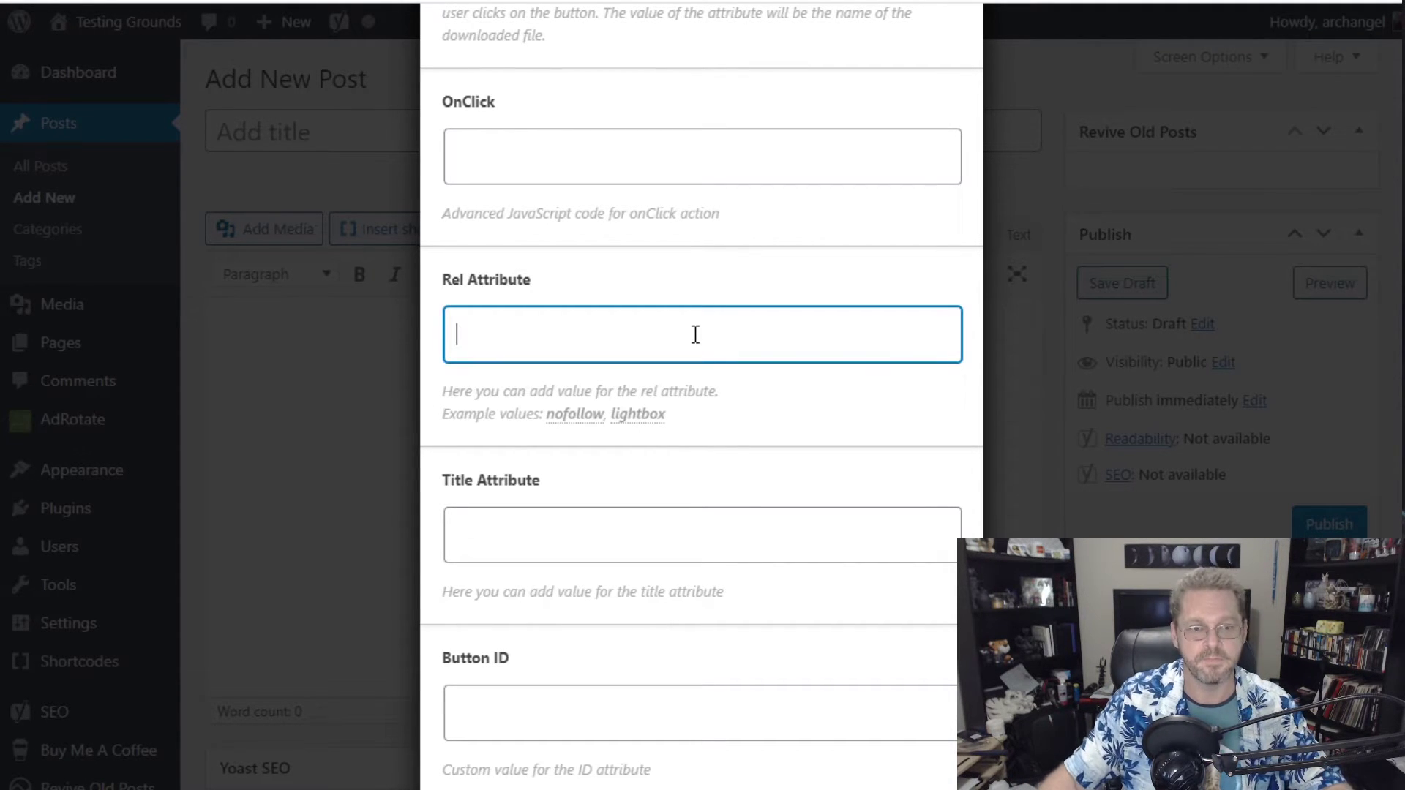
text(nofollow)
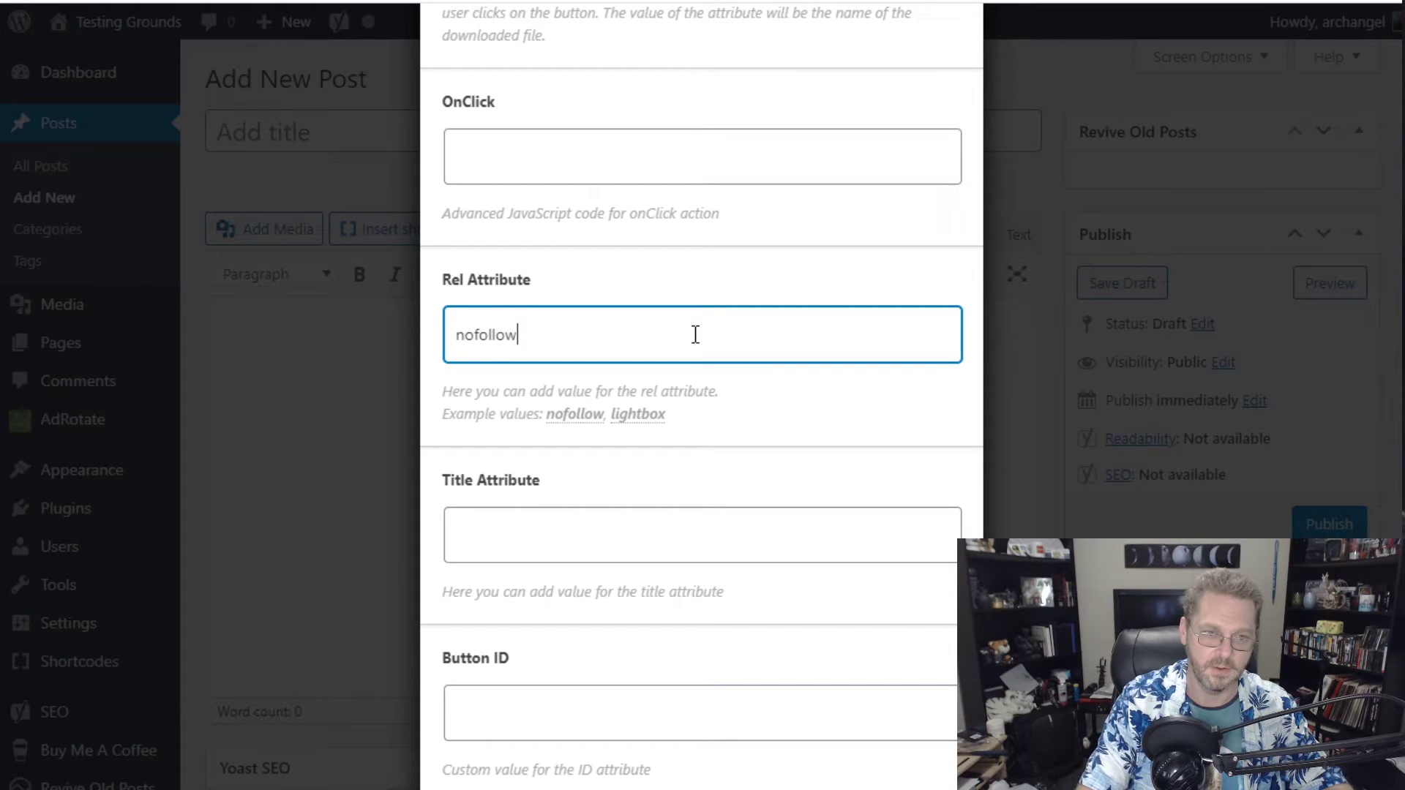
- Replace the placeholder content text with 'Buy Me a Coffee, Please?'
scroll(695, 335, down, 3)
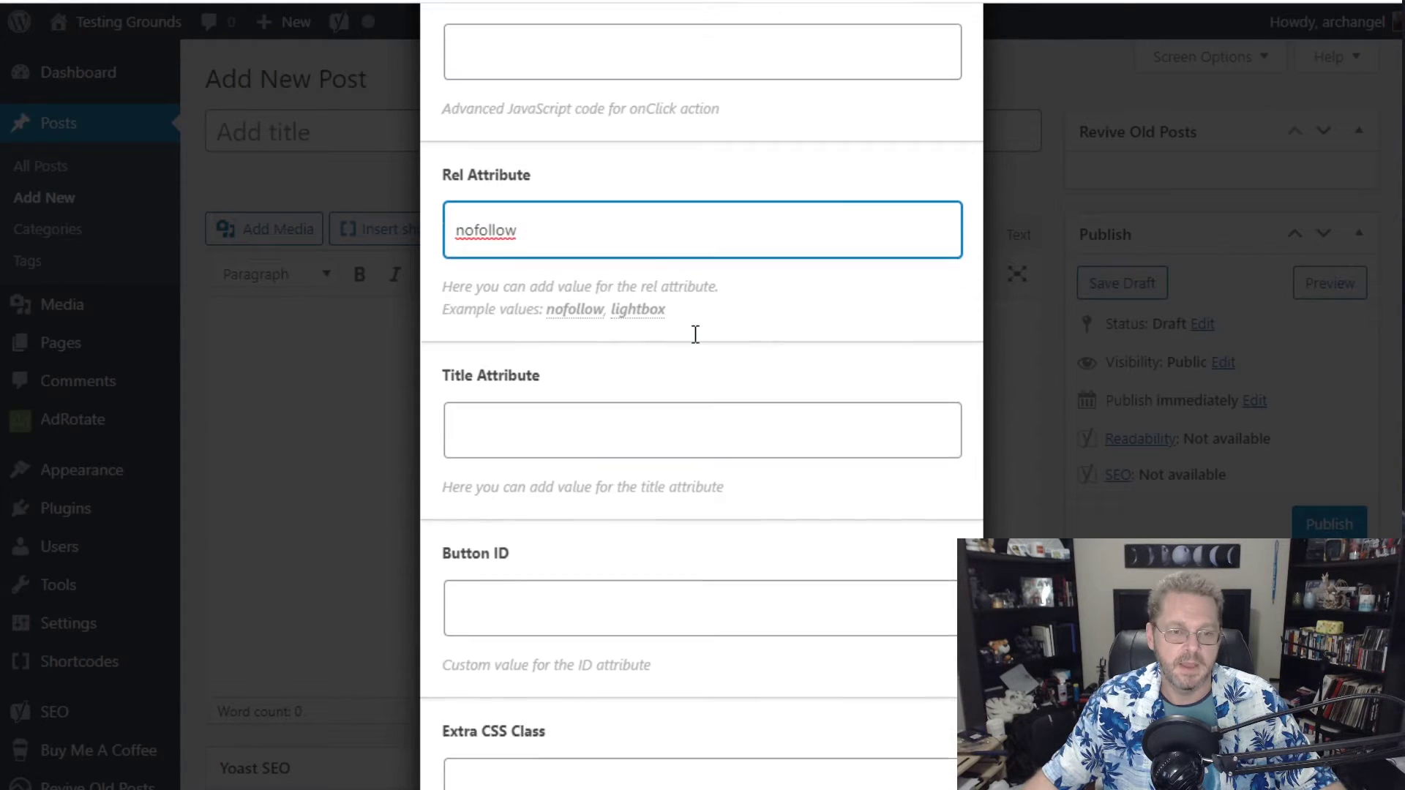
scroll(696, 334, down, 3)
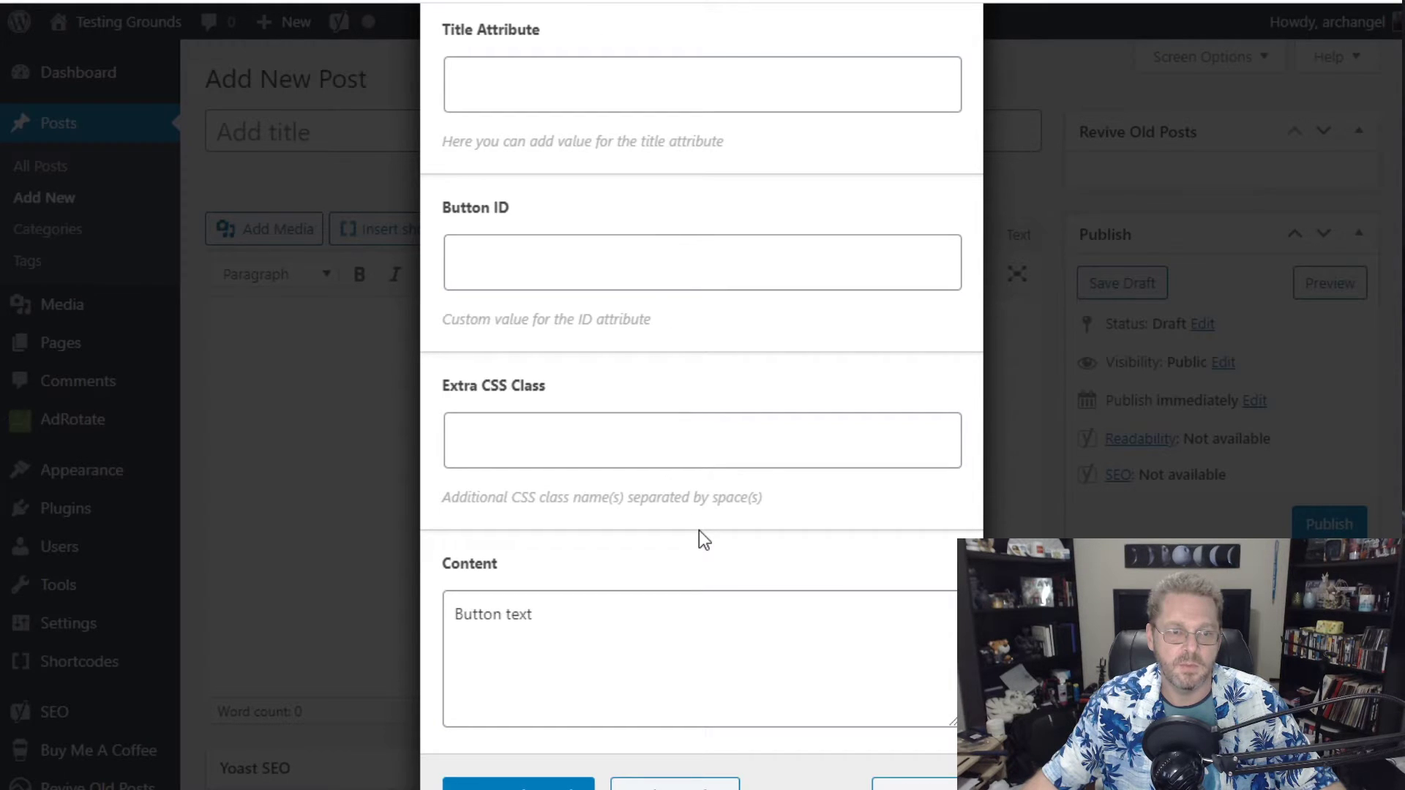
scroll(700, 530, down, 2)
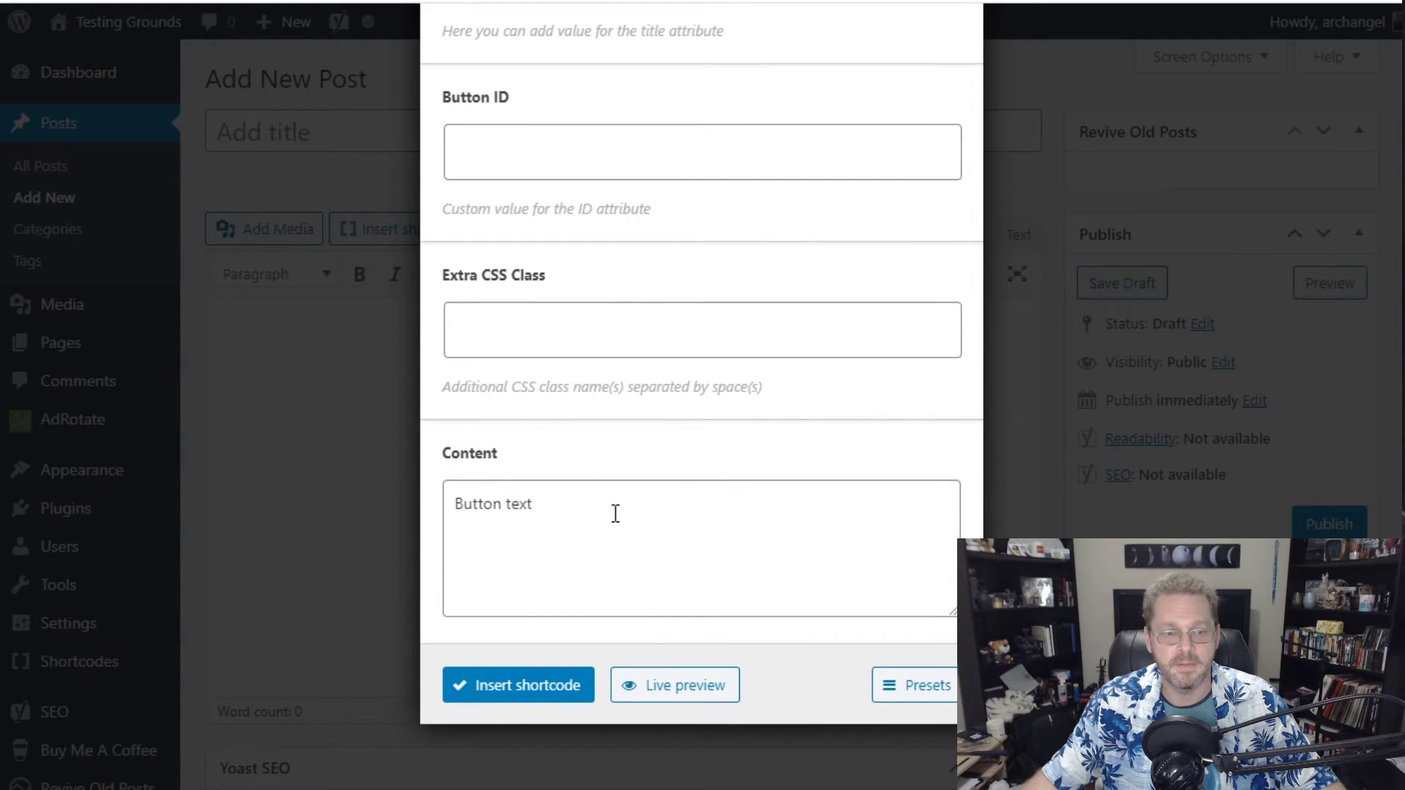
drag(615, 513, 361, 496)
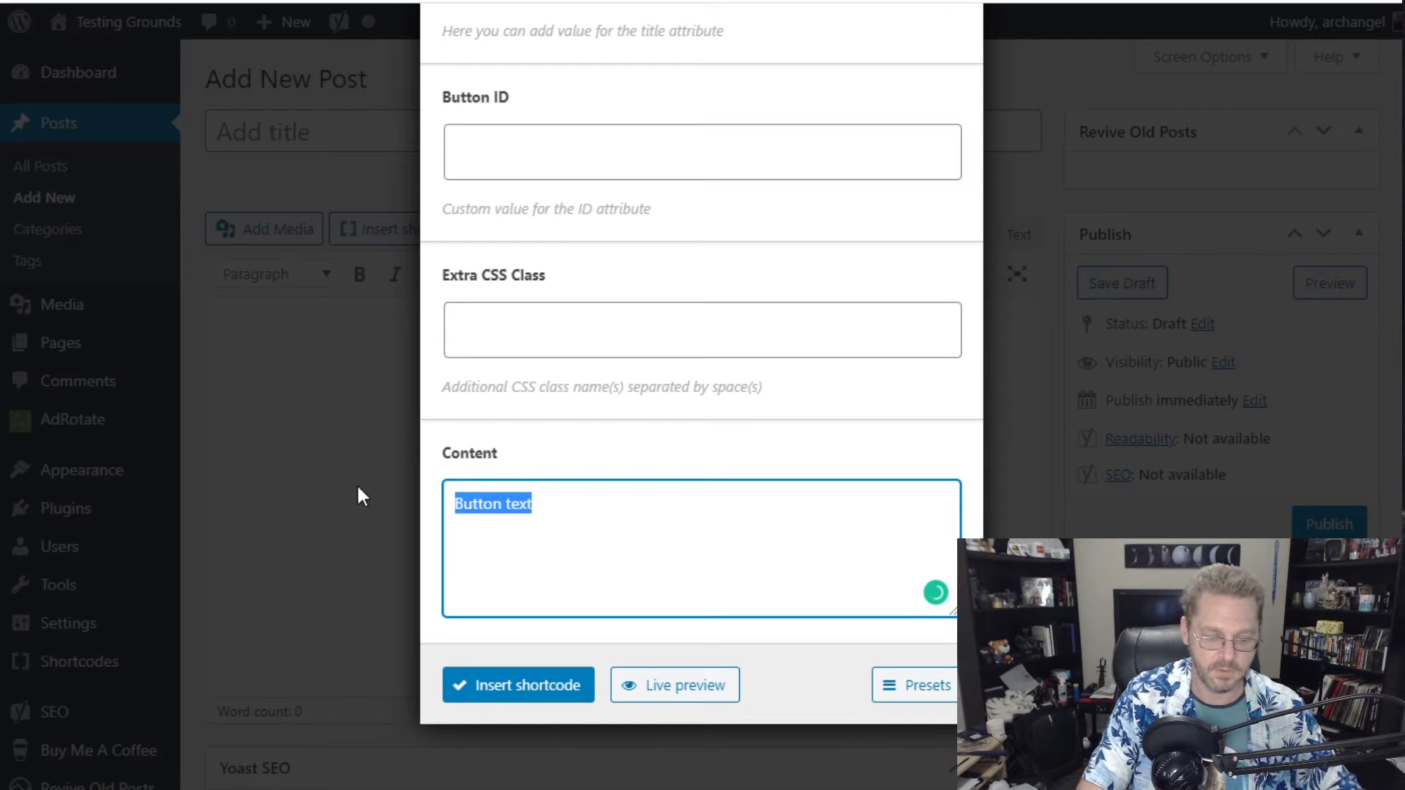
text(Buy Me a )
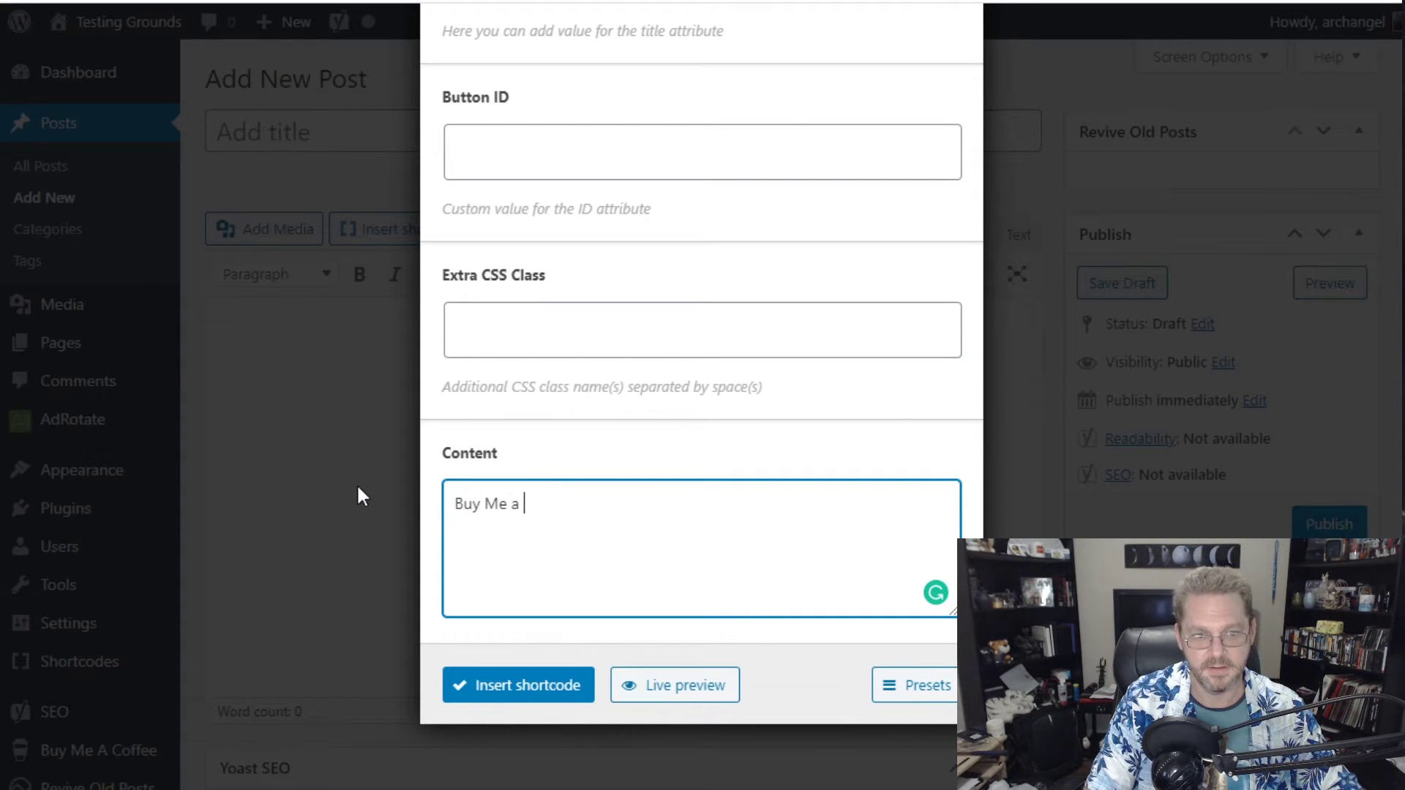
text(Coffee, Plea)
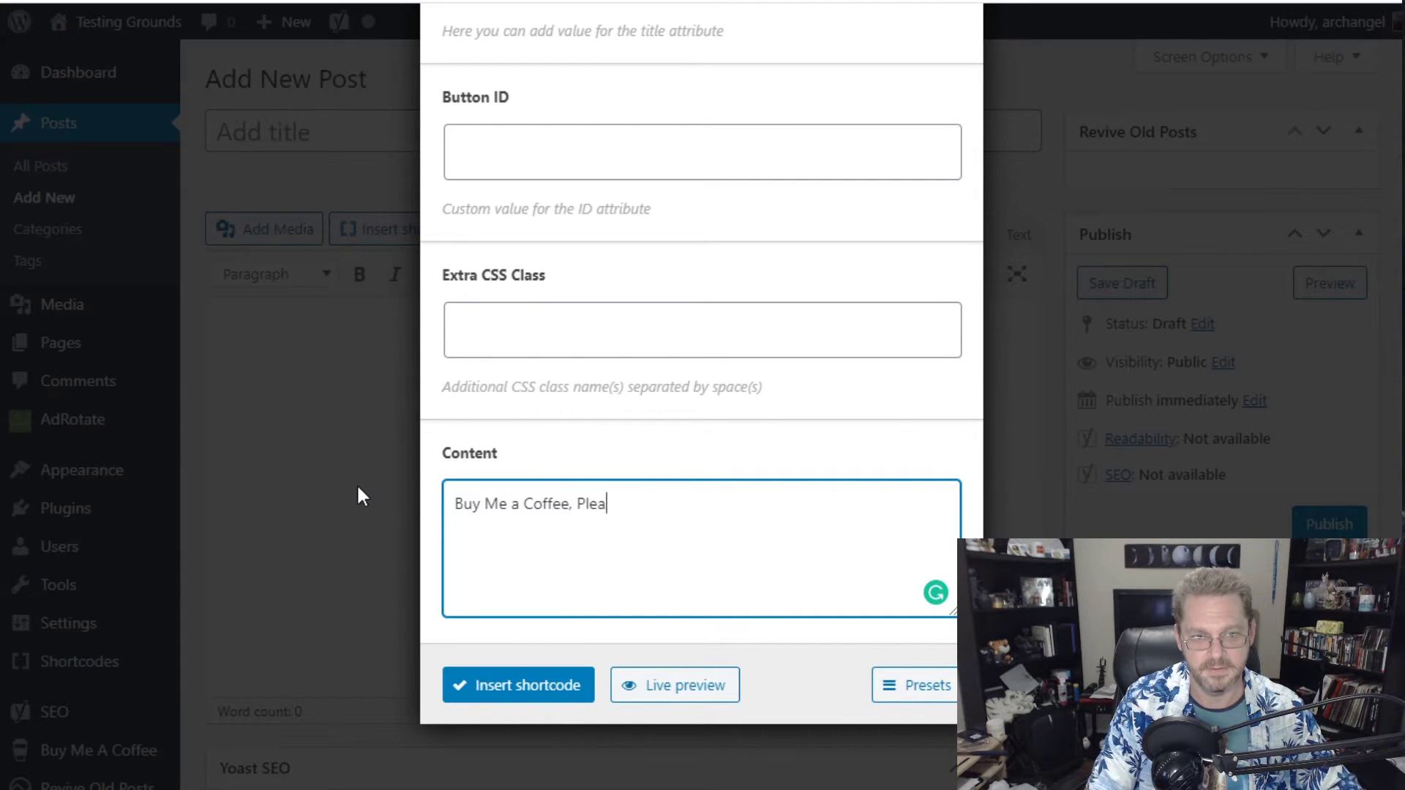
text(se?)
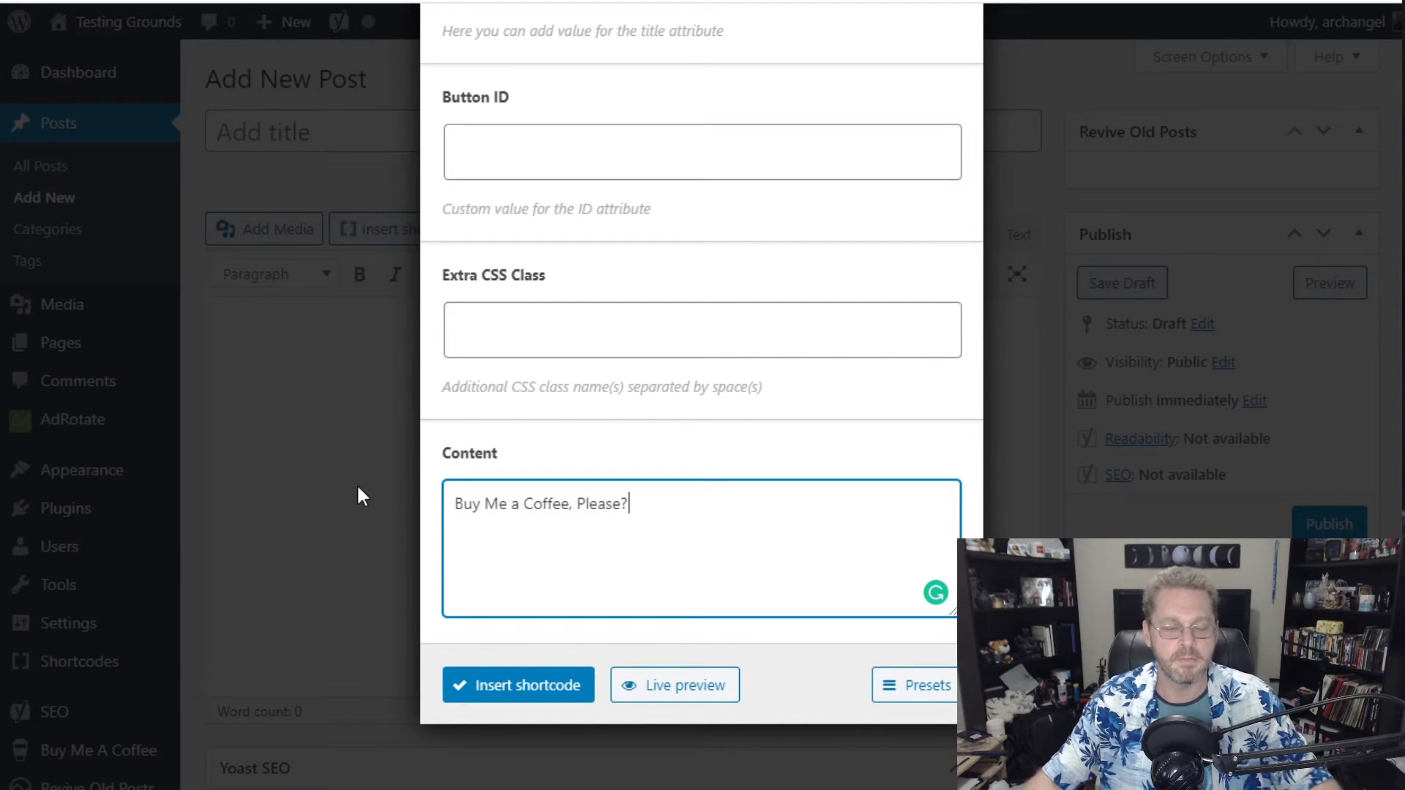
- Insert the 'Buy Me a Coffee, Please?' shortcode, title the post 'Testing BMC' and publish
click(532, 693)
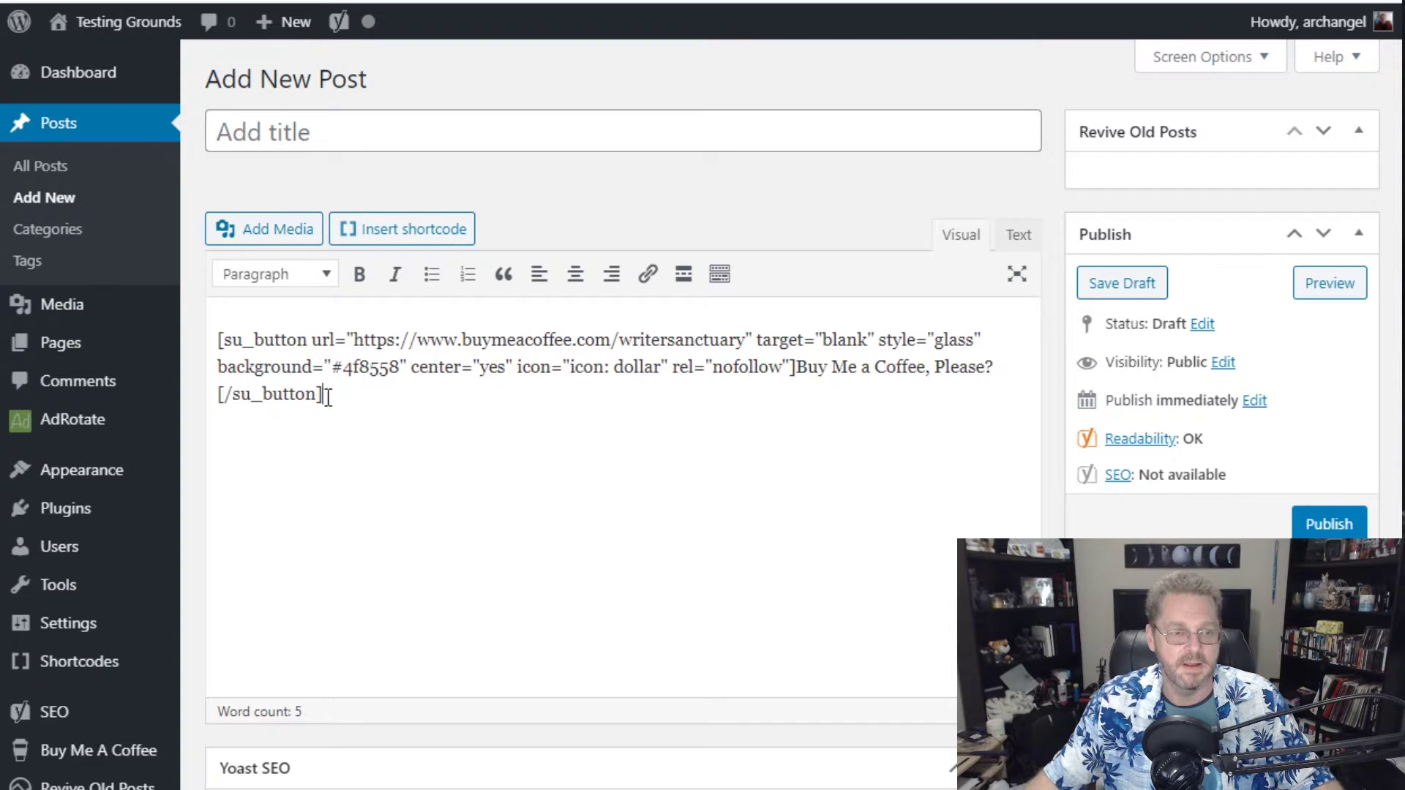
drag(325, 393, 207, 331)
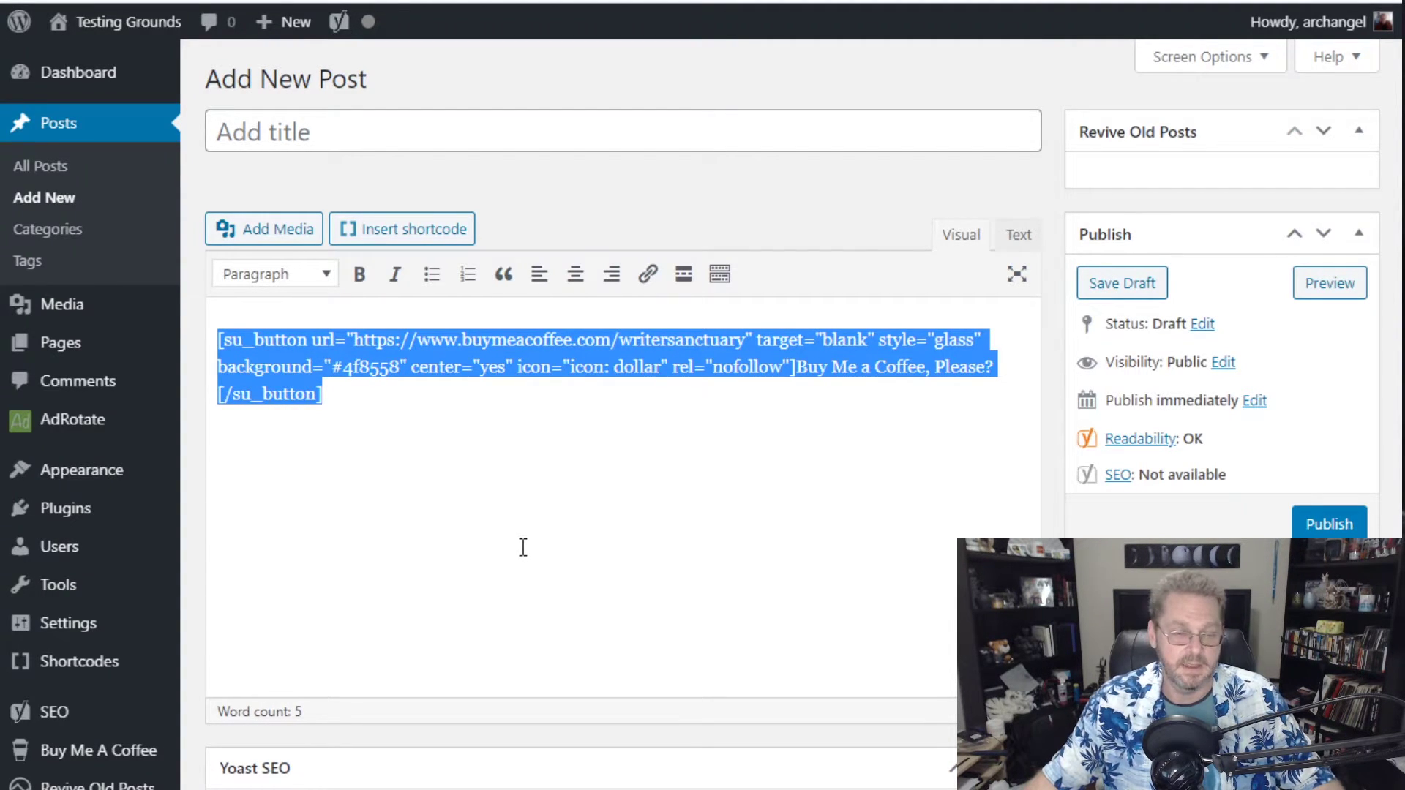
click(422, 130)
text(Testing Buy)
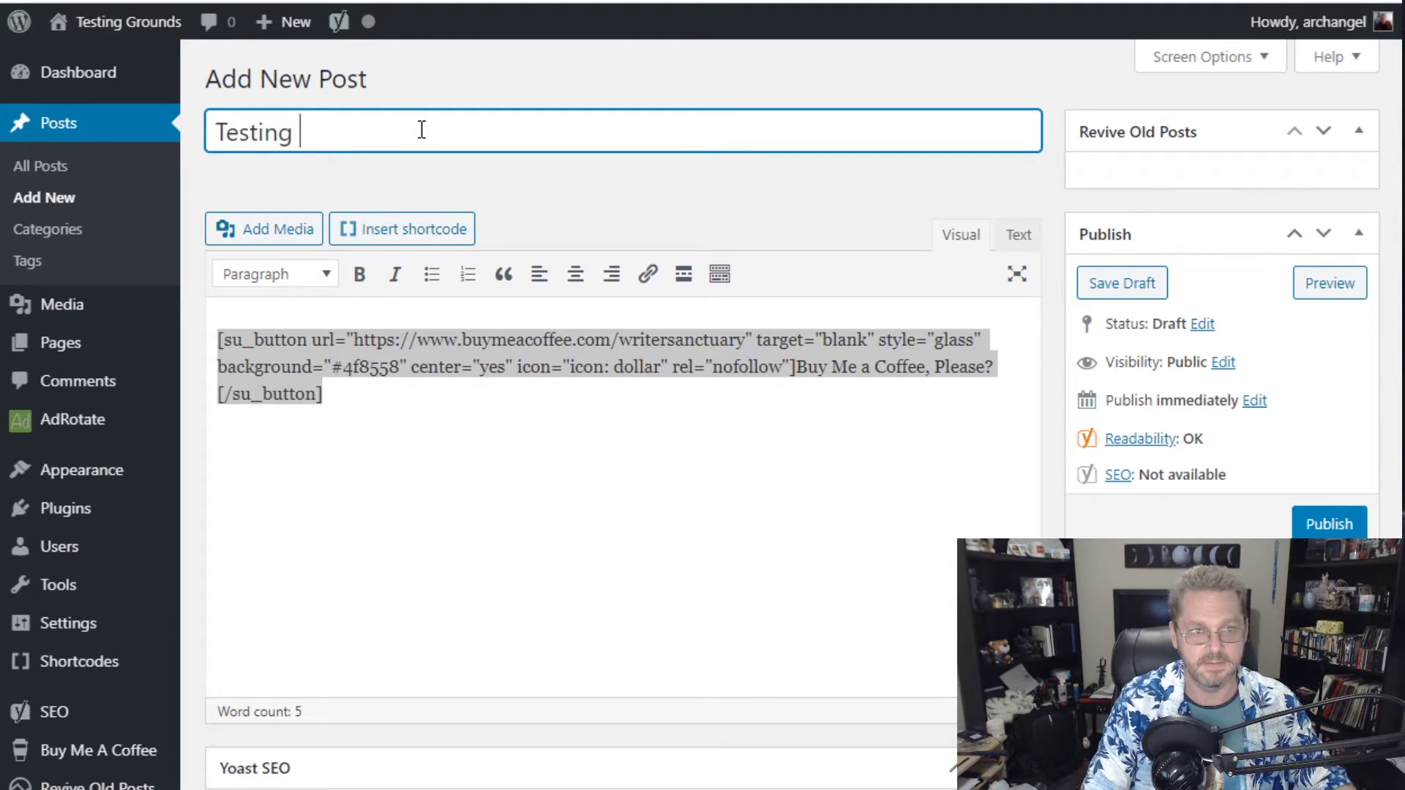
key(BackSpace)
key(BackSpace)
text(MS)
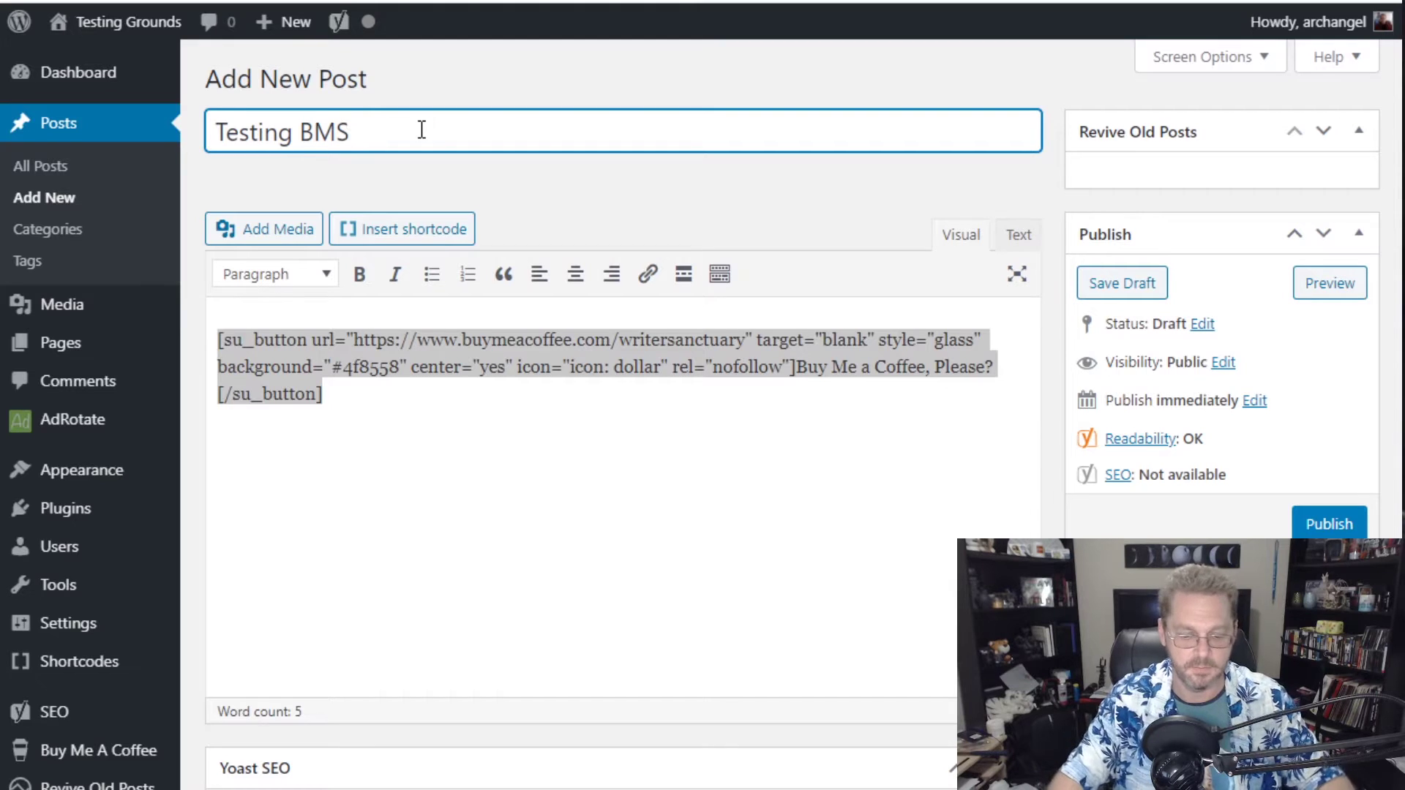
key(BackSpace)
text(C)
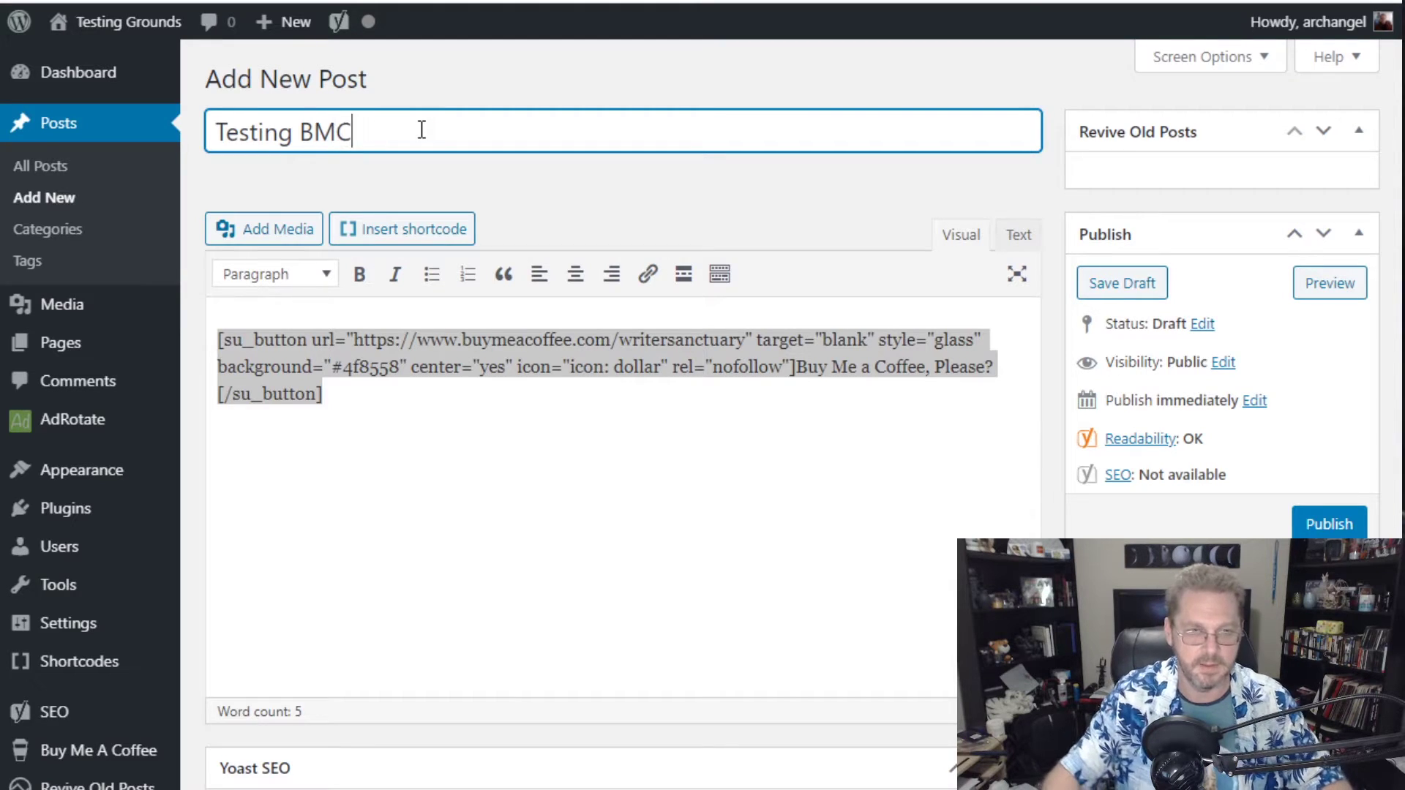
click(1322, 523)
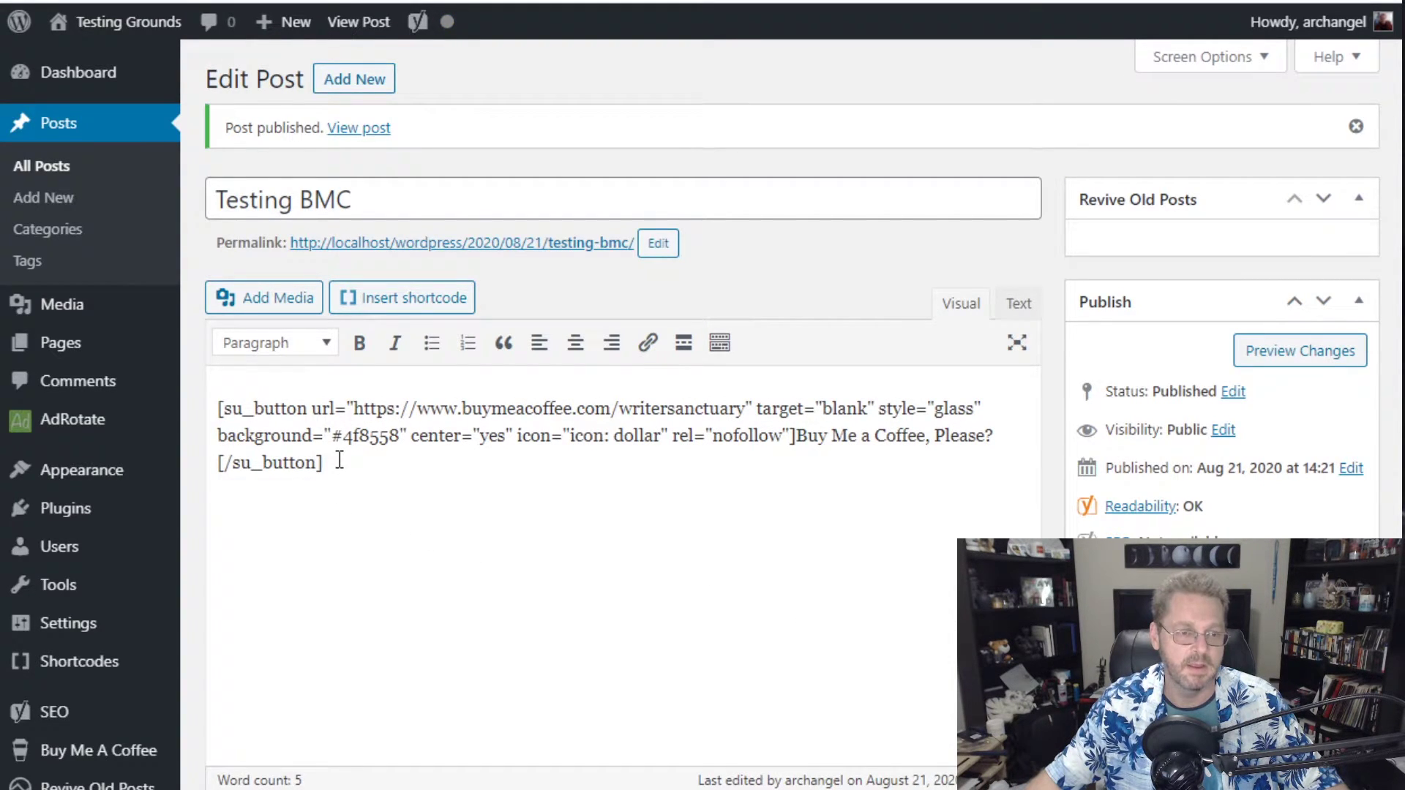
click(567, 247)
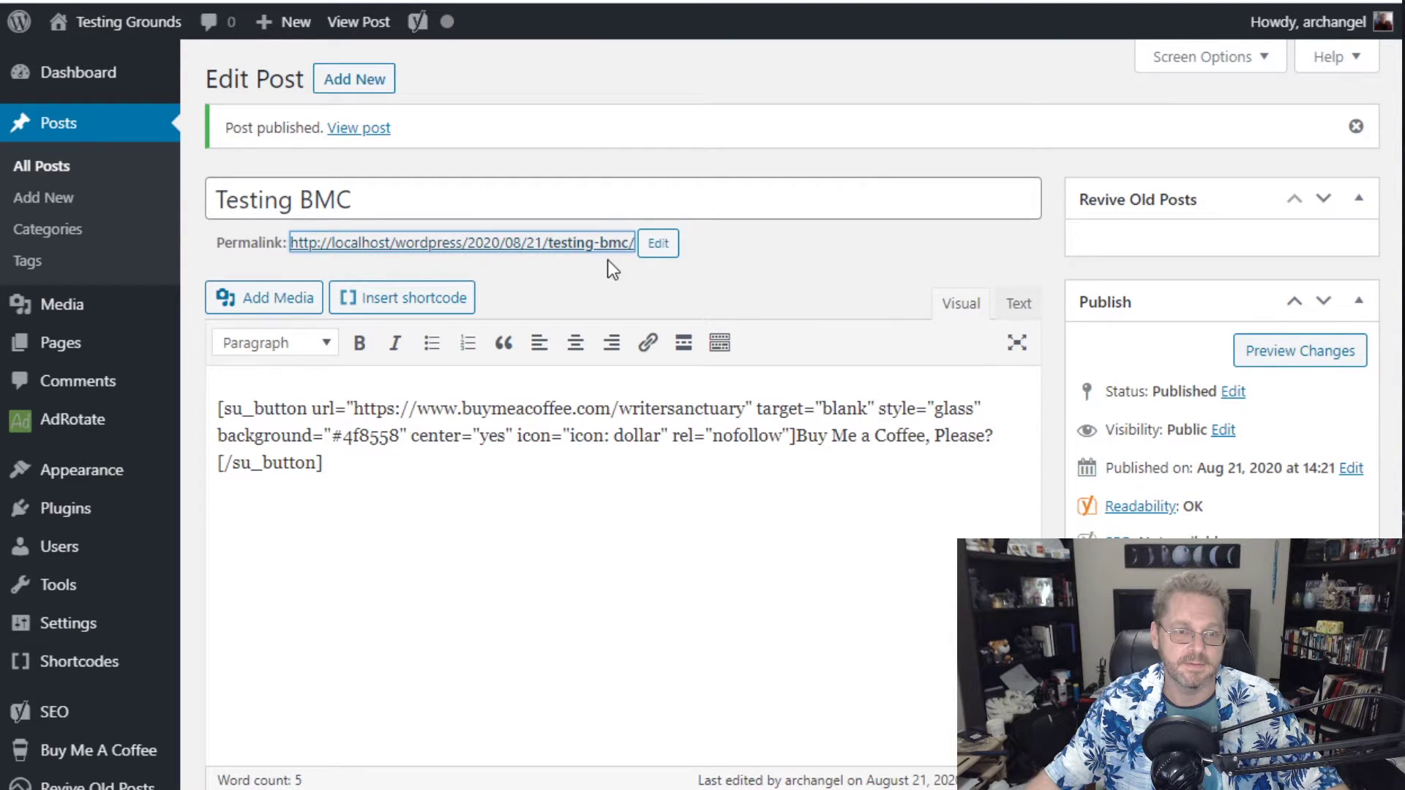
scroll(725, 300, down, 3)
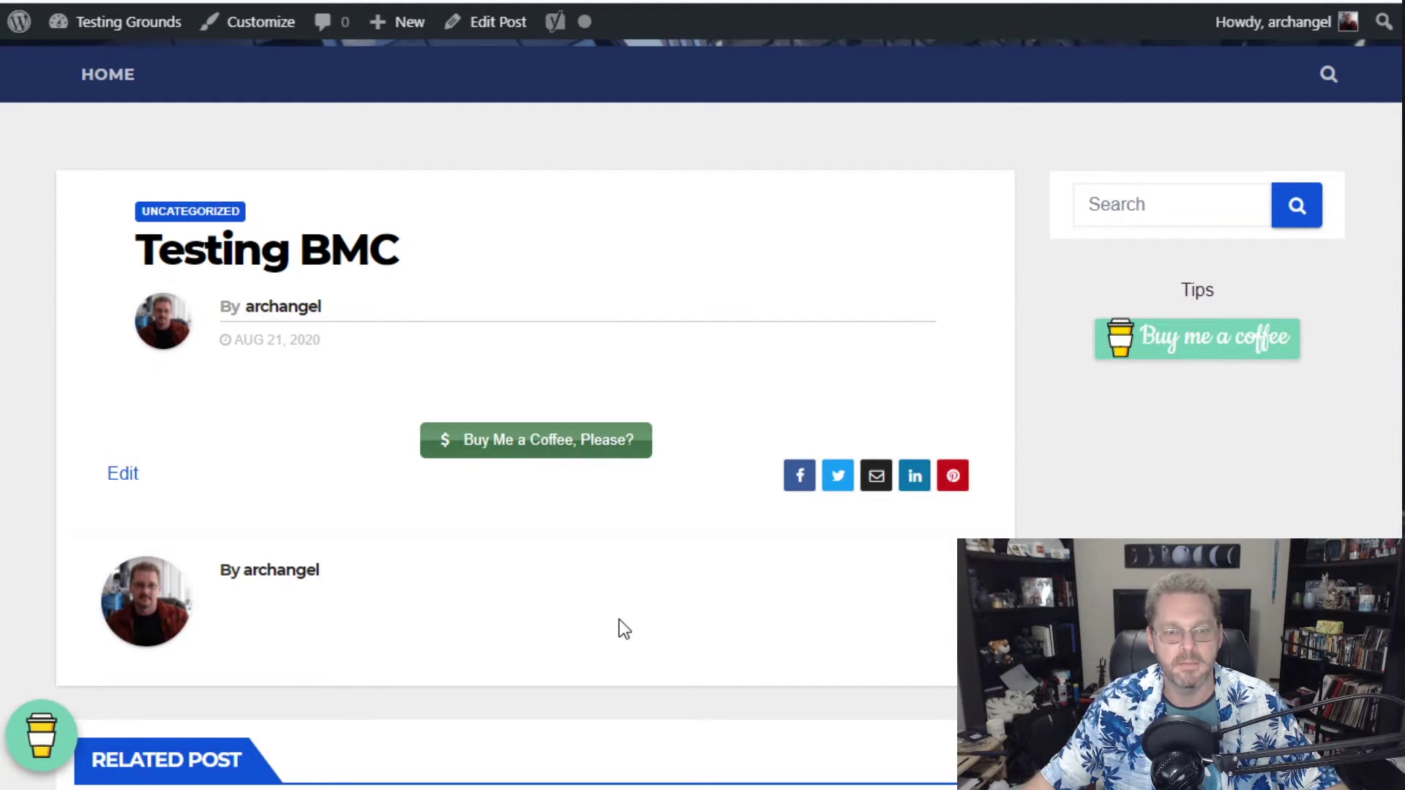
click(563, 451)
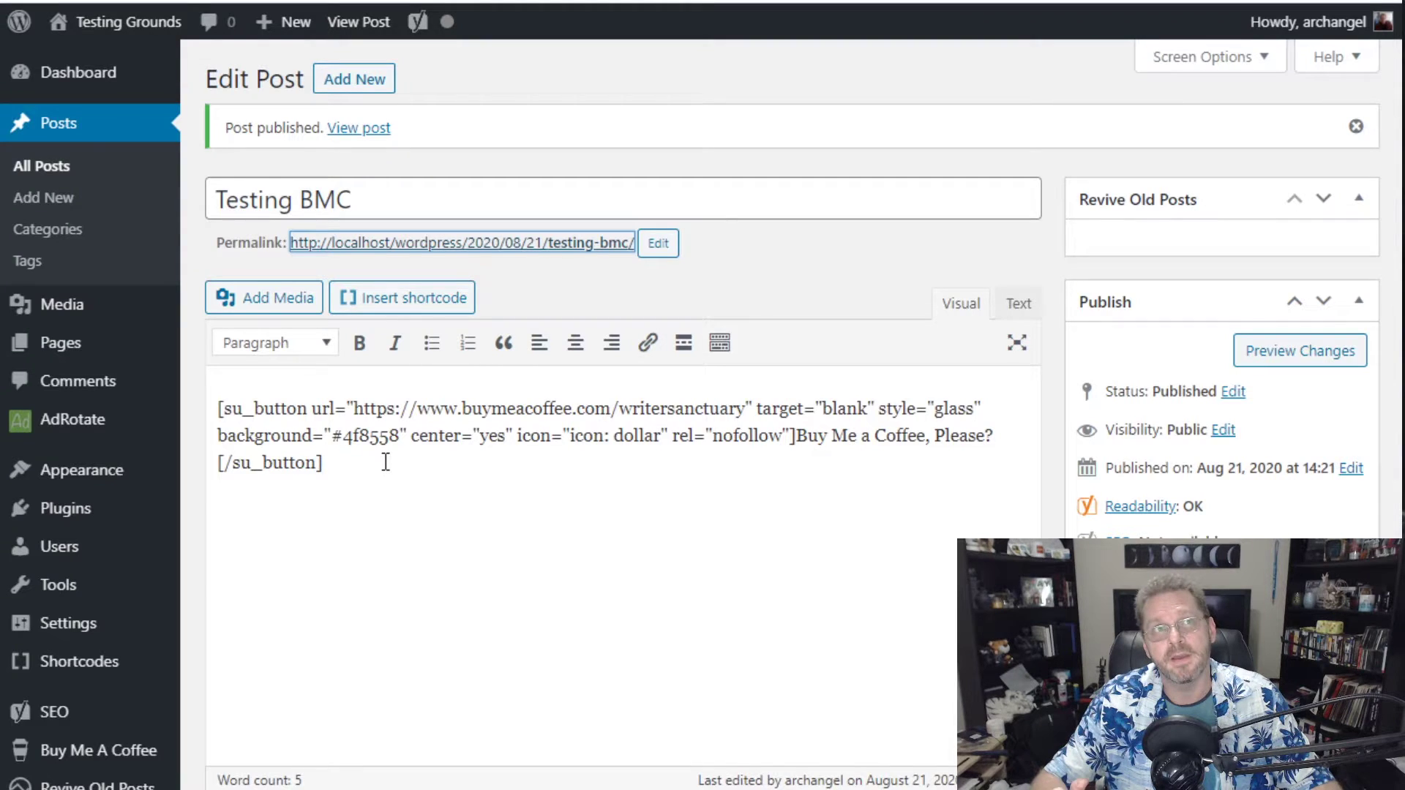
- Copy the button shortcode and add a Text widget to the Sidebar Widget Area
drag(385, 462, 202, 398)
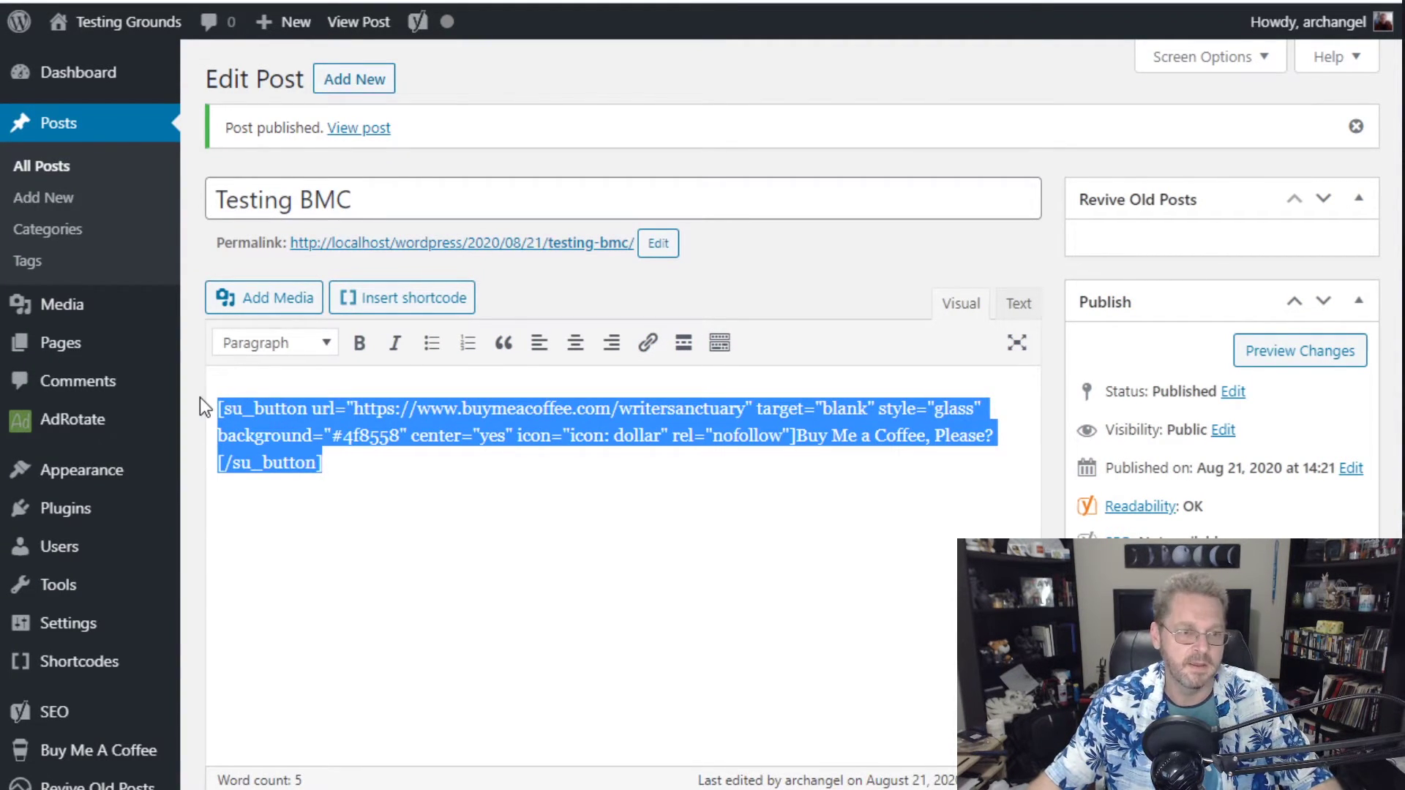
mouse_move(107, 486)
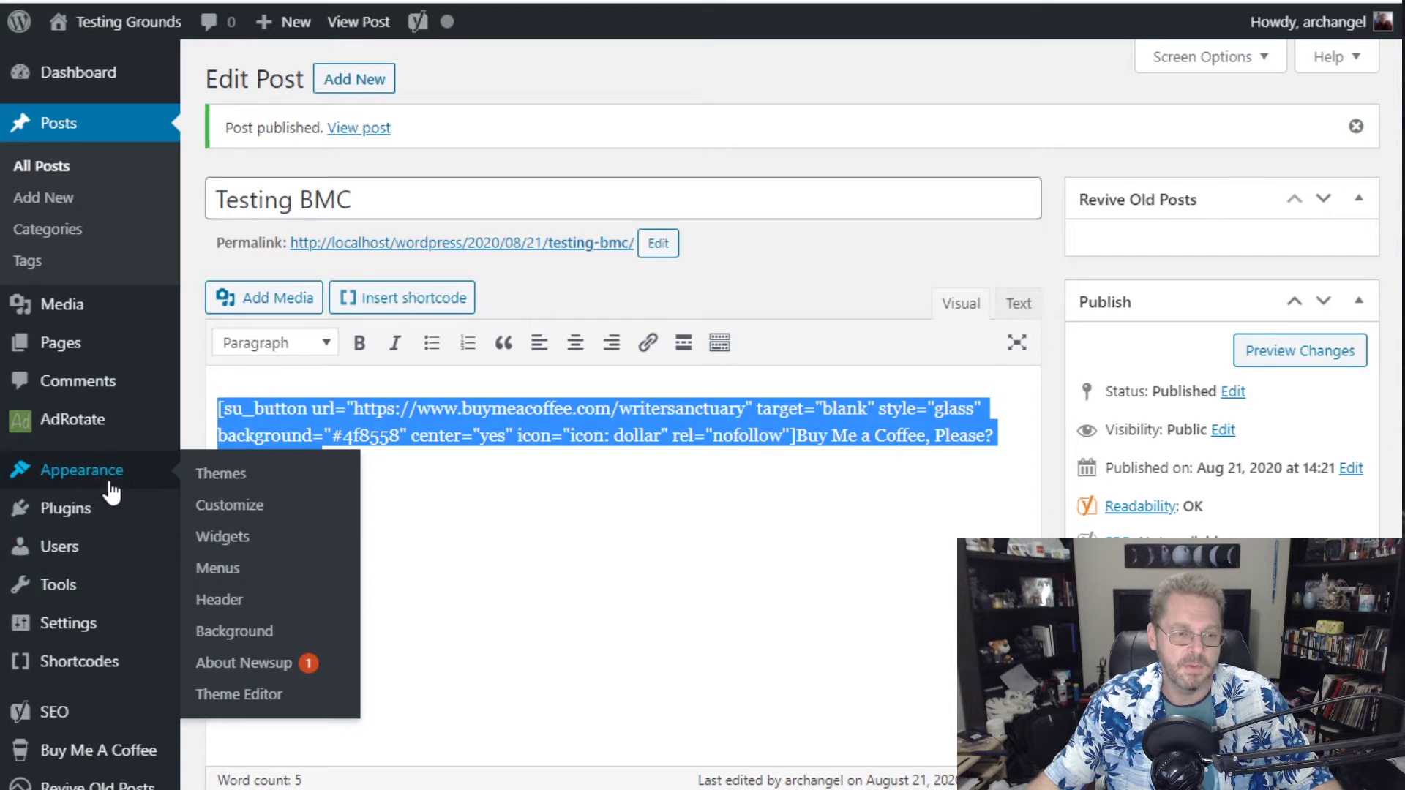
click(245, 545)
scroll(859, 508, down, 15)
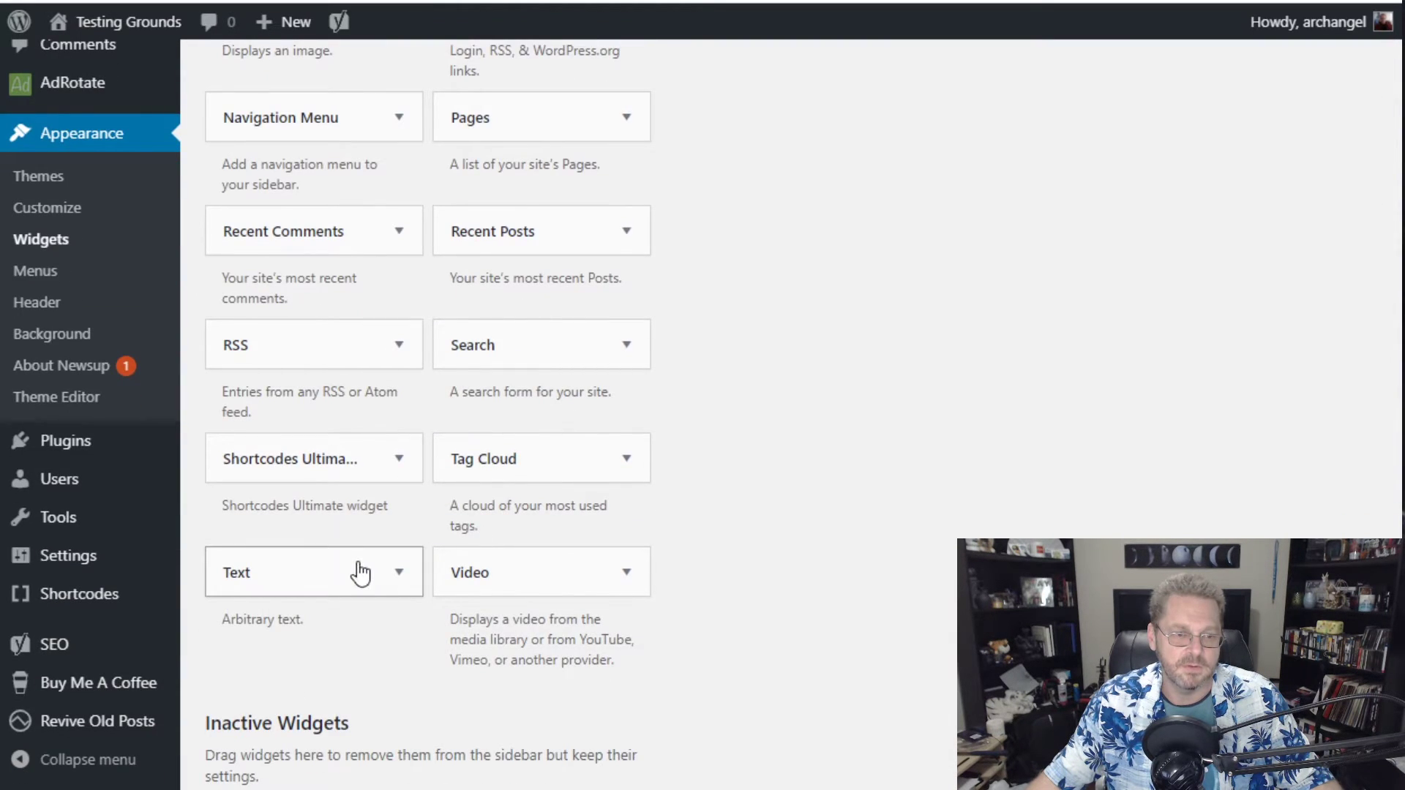
drag(360, 573, 876, 313)
- Paste the shortcode into the Text widget, check the live site, and finish editing the widget
scroll(1070, 323, up, 15)
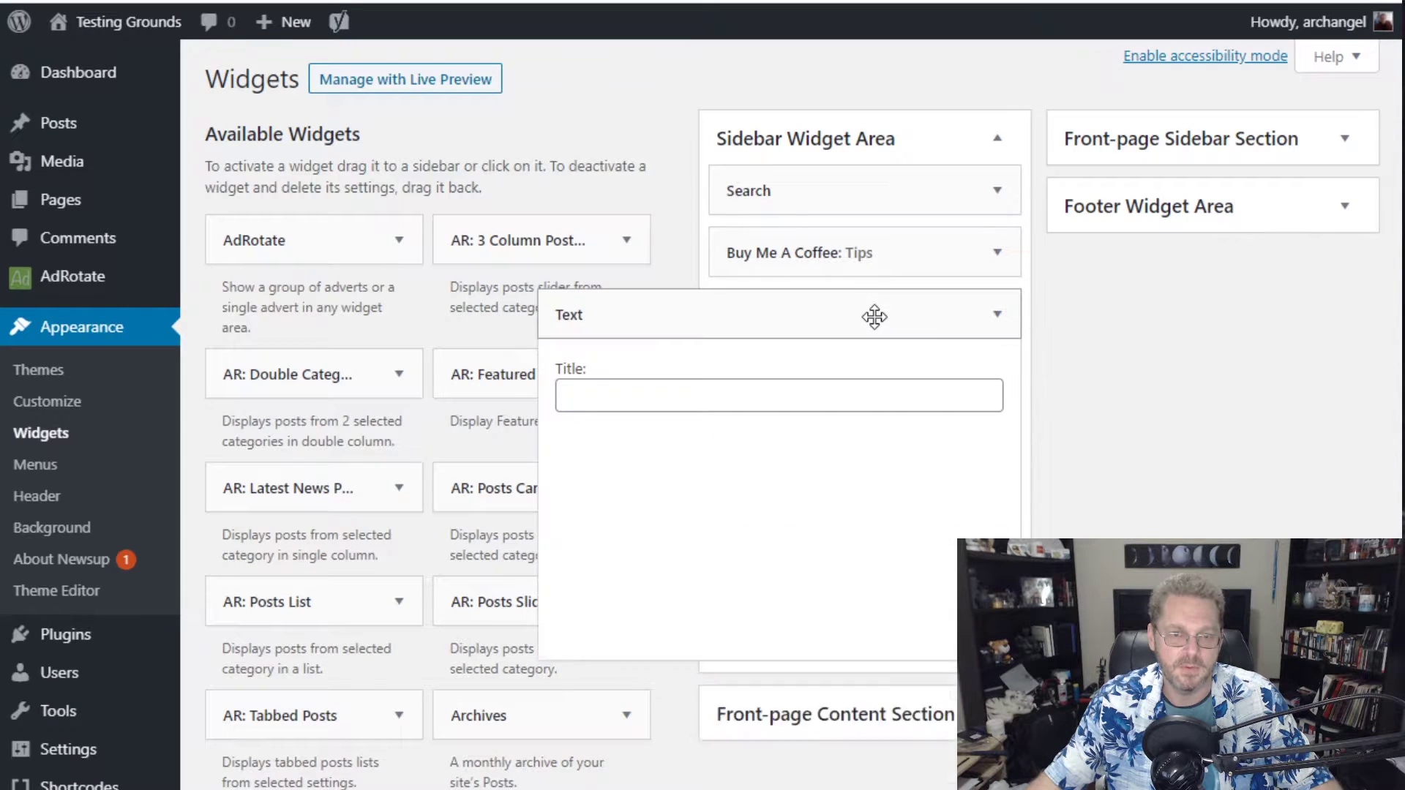
click(804, 600)
key(ctrl+v)
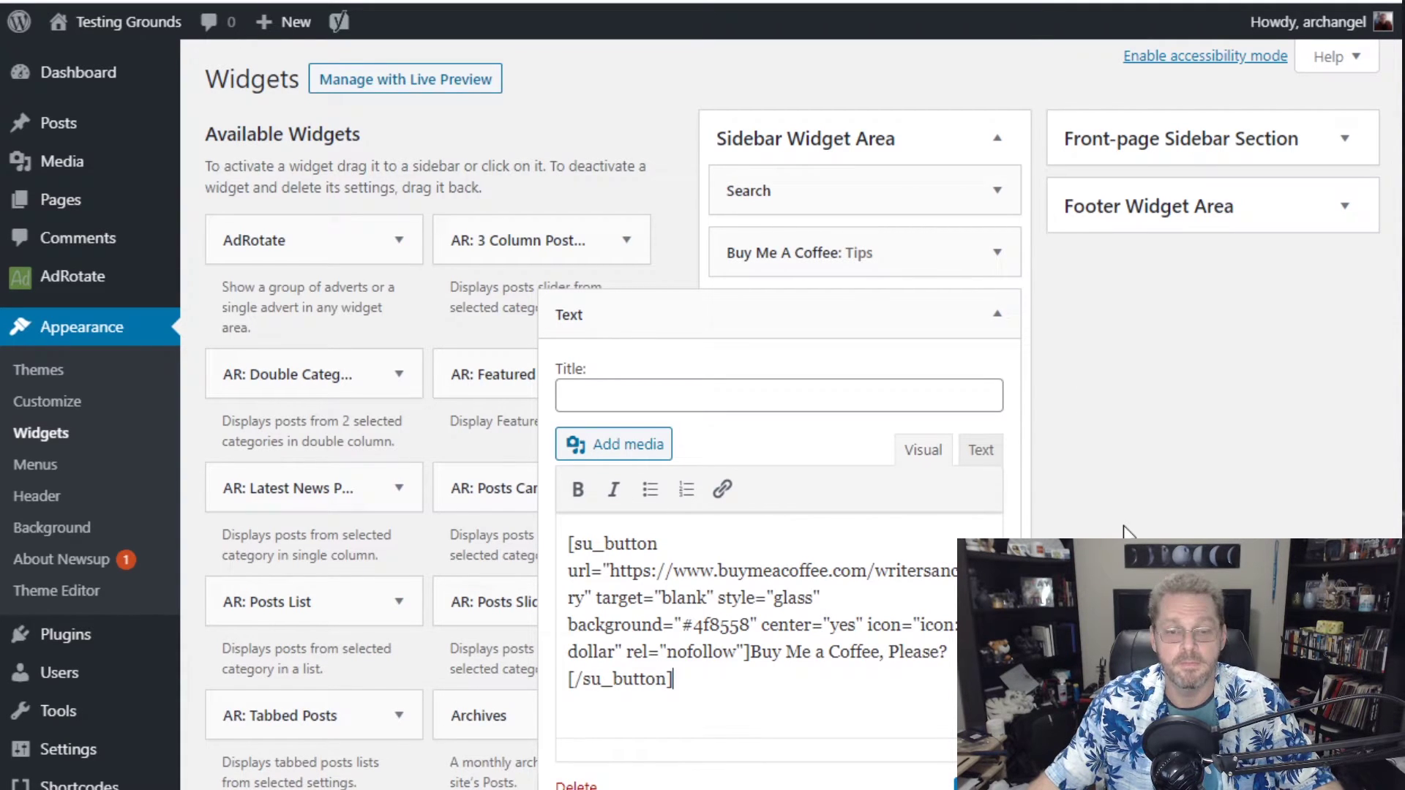
scroll(1124, 532, down, 2)
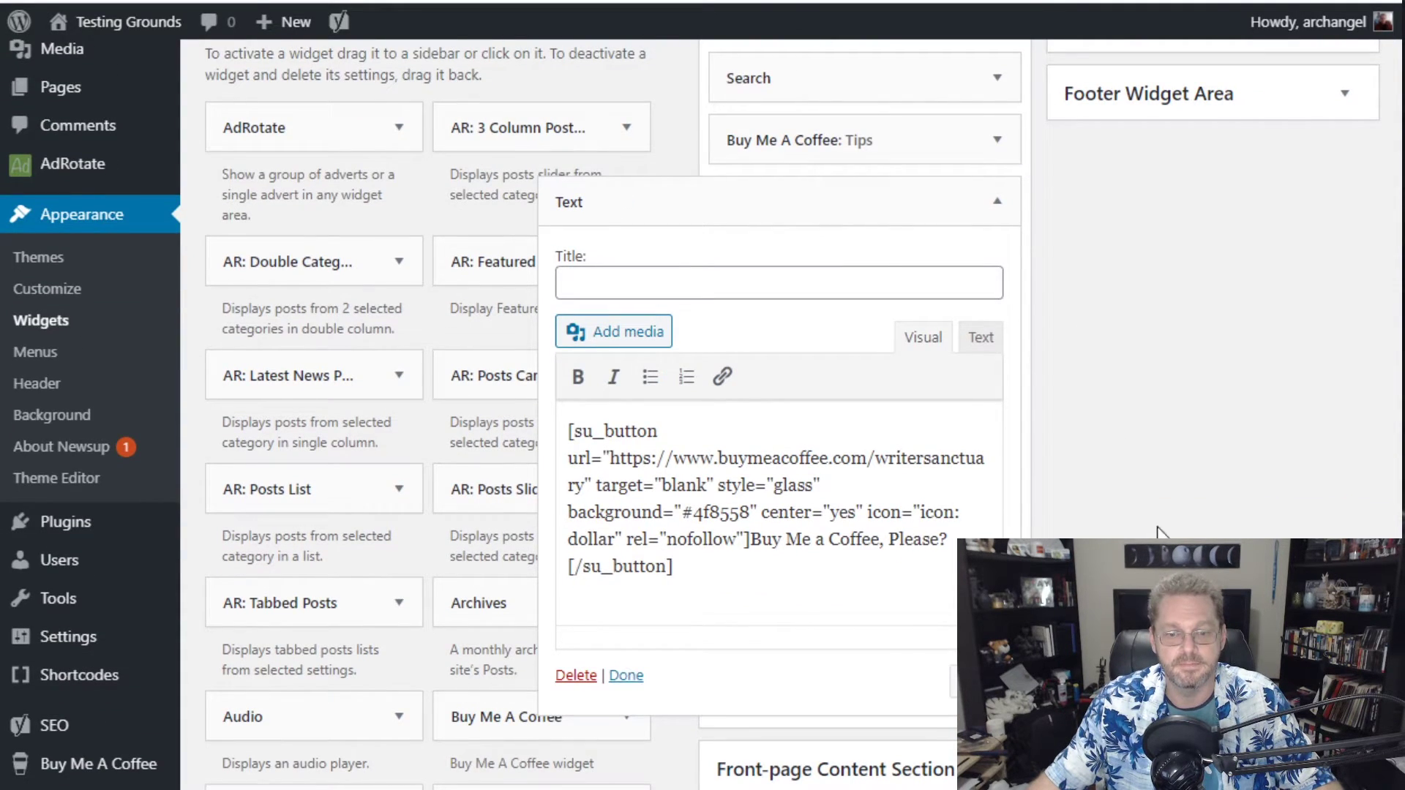
click(110, 22)
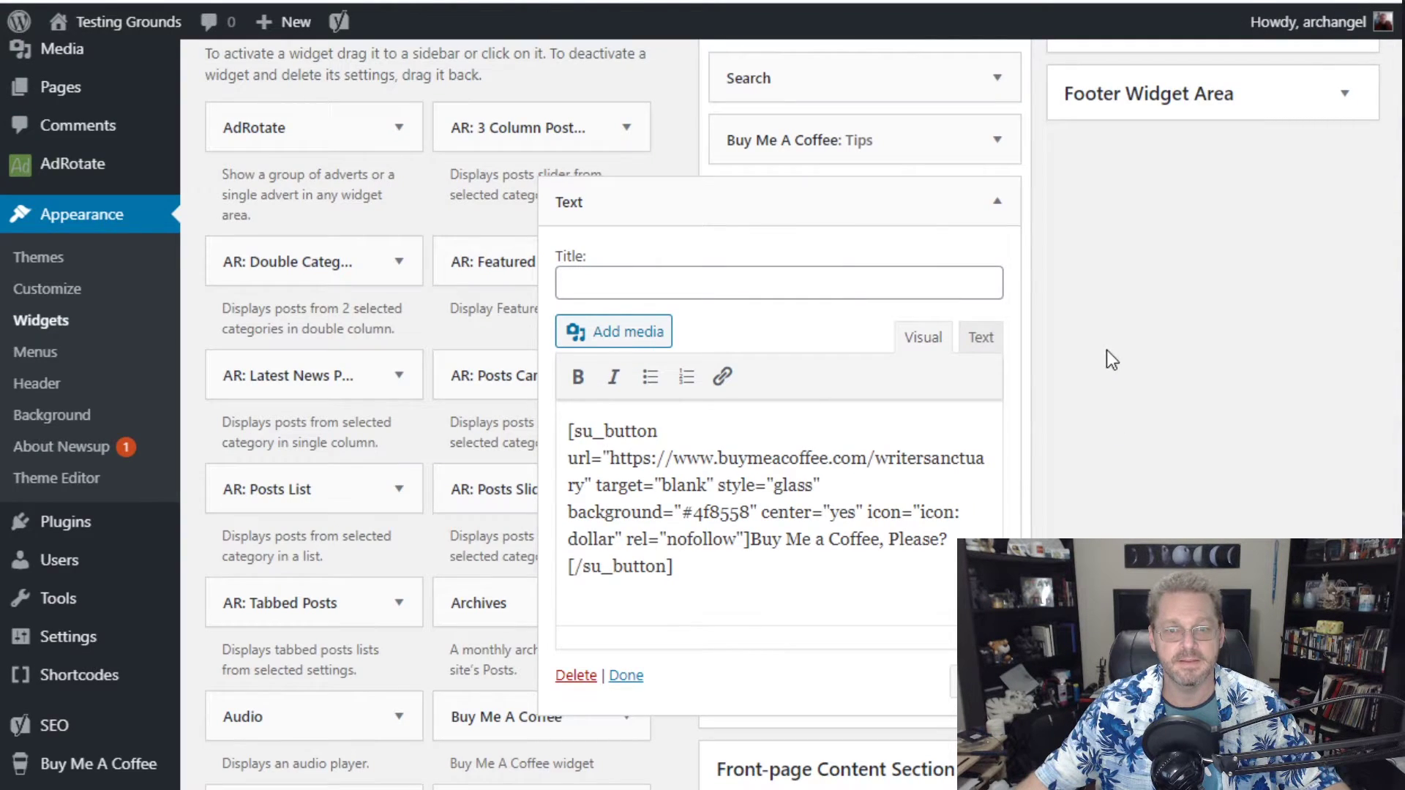
click(997, 202)
scroll(1201, 385, up, 2)
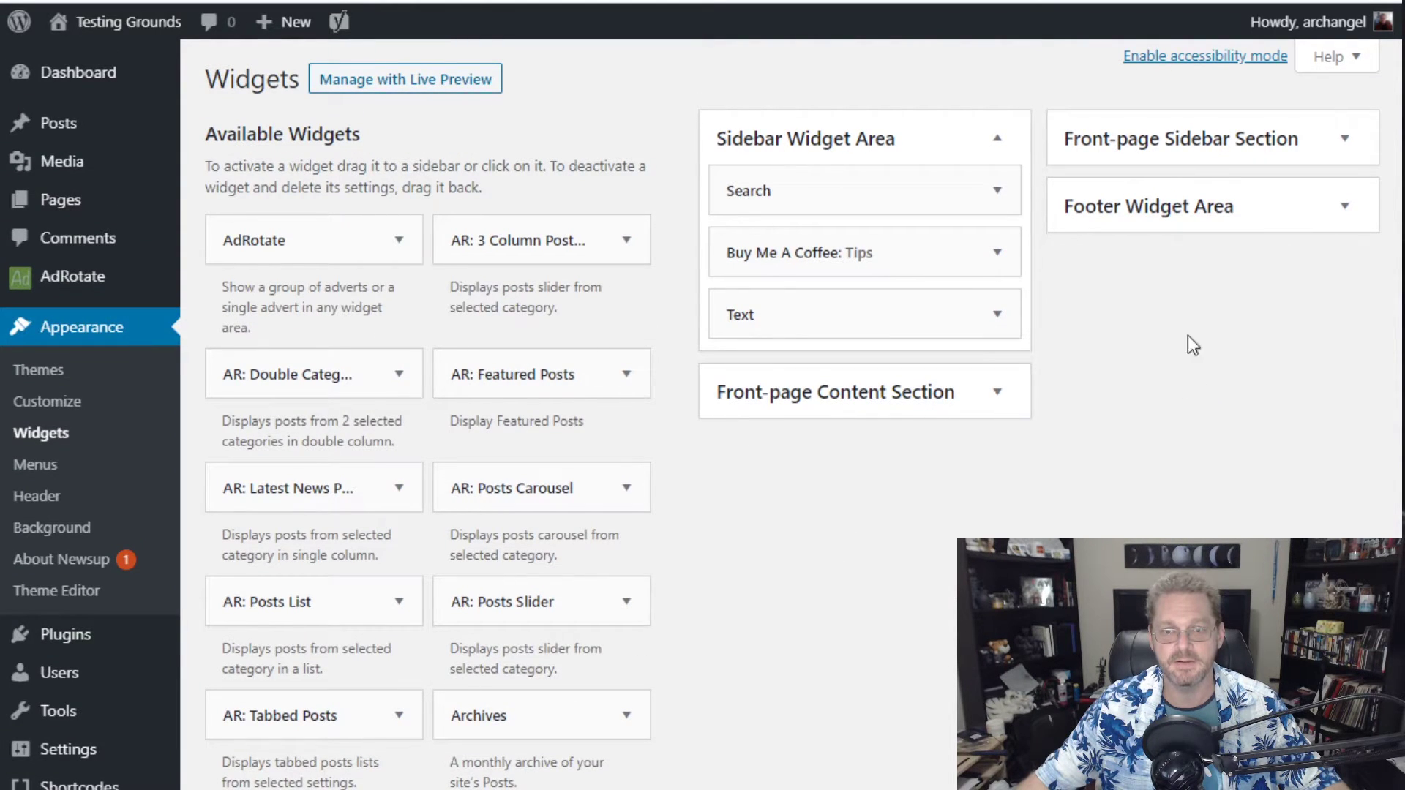
- Move the coffee-button Text widget from the sidebar into the Footer Widget Area
click(1215, 217)
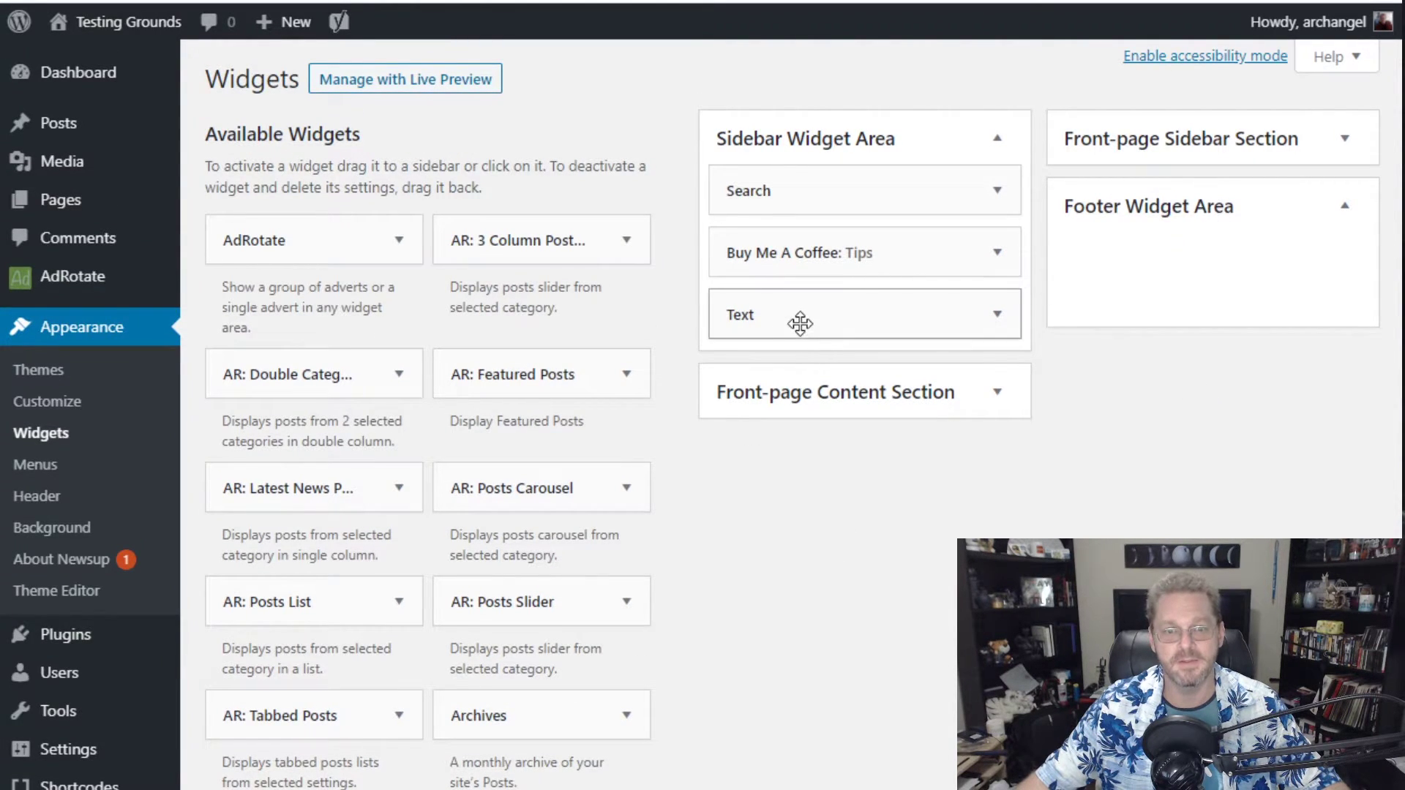
drag(800, 323, 1169, 287)
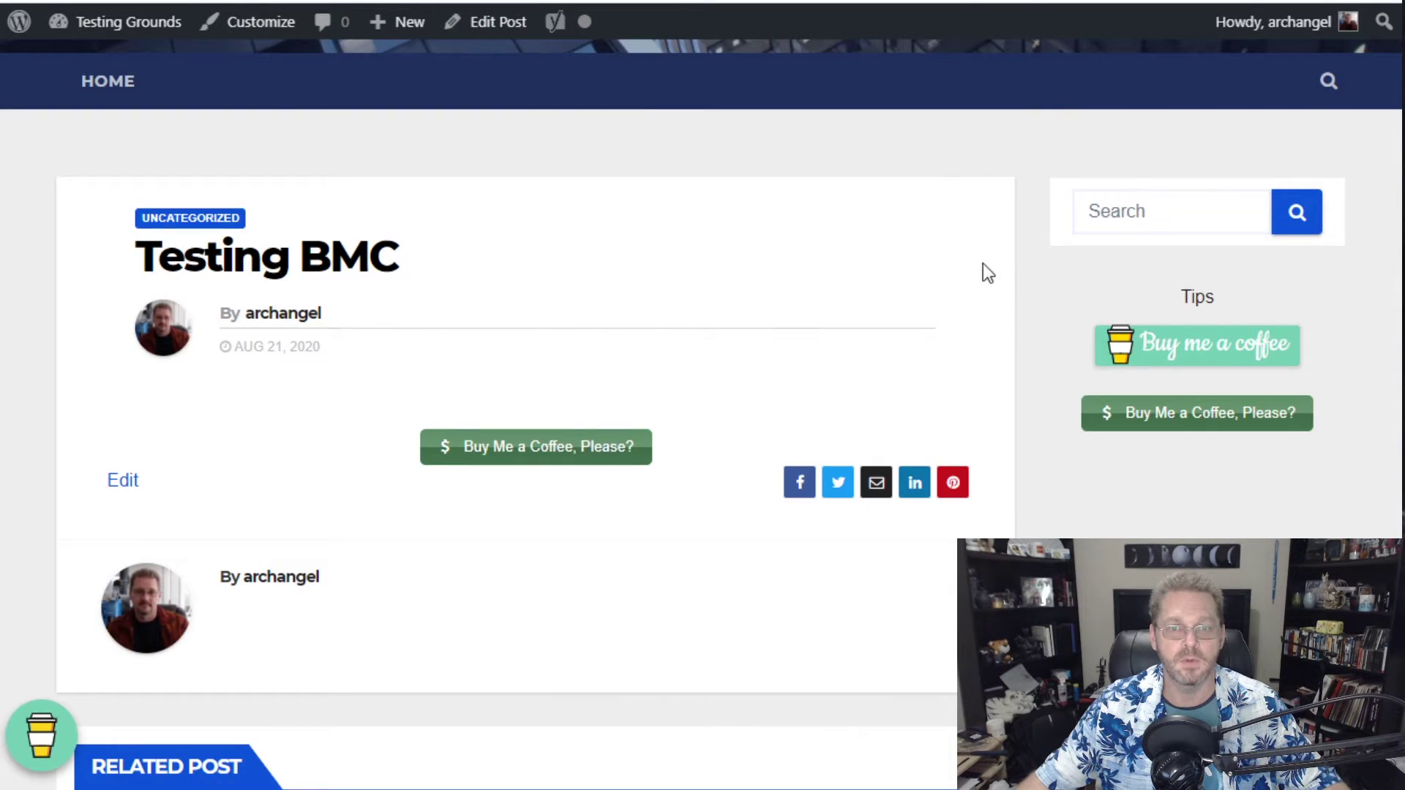
scroll(673, 120, down, 14)
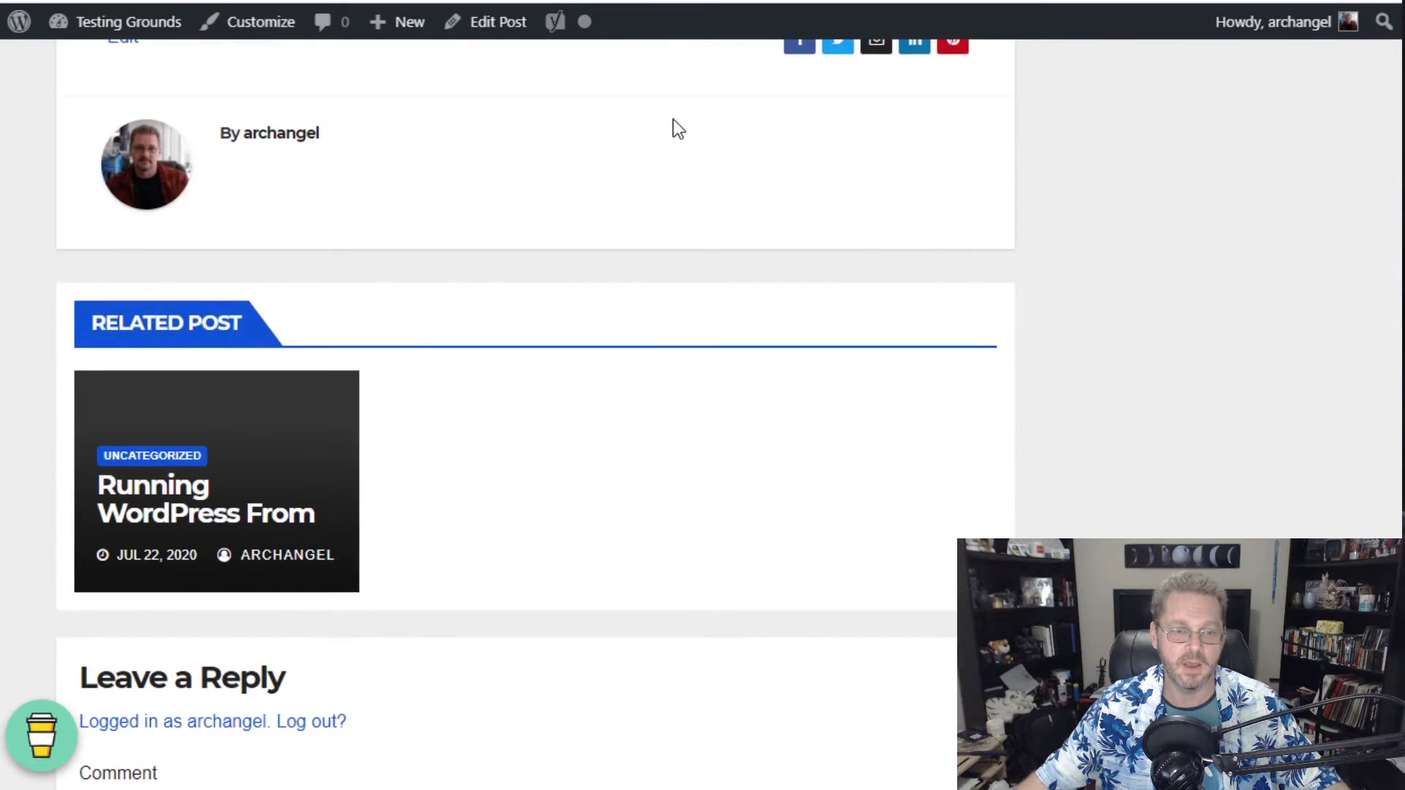
scroll(674, 120, down, 5)
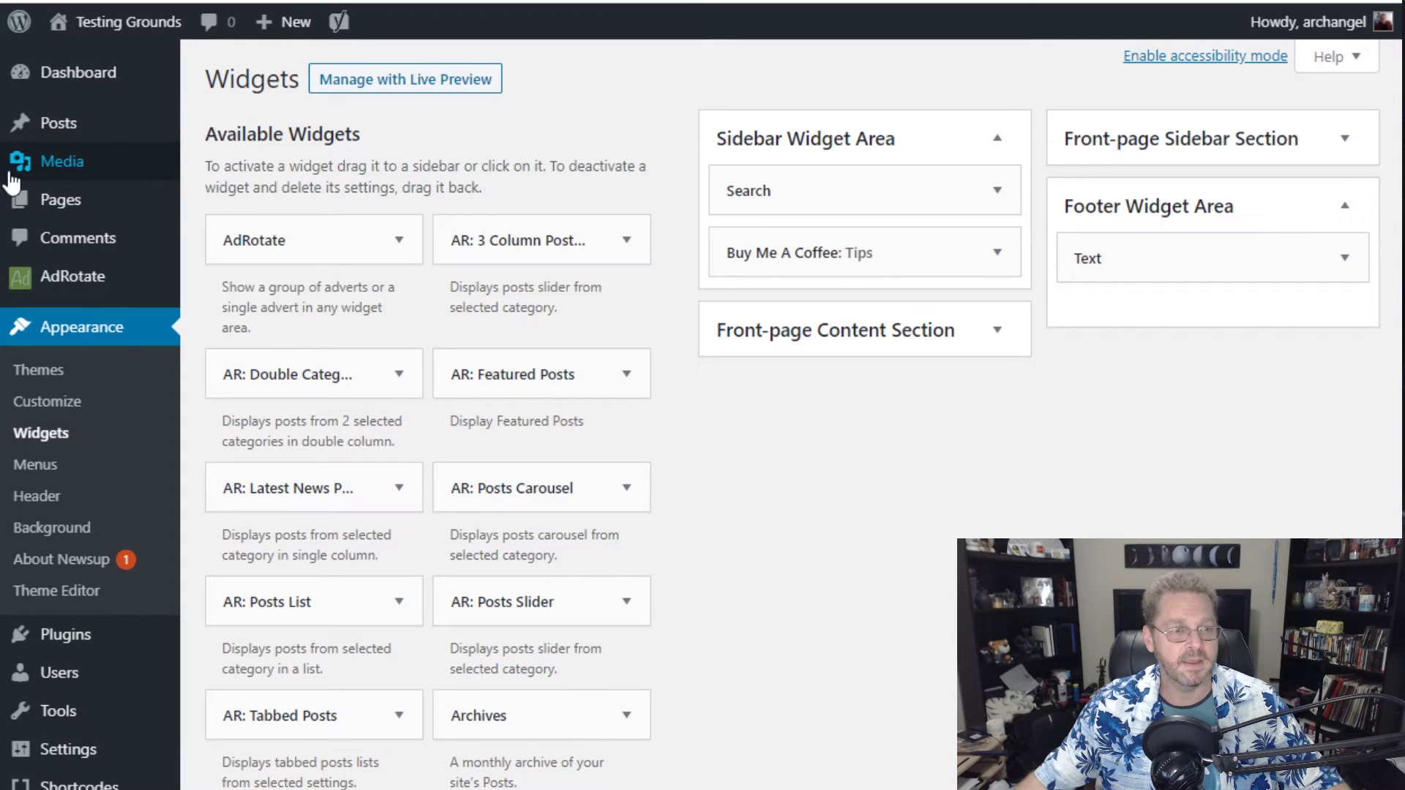
- Open the Testing BMC post and insert the Buy Me a Coffee image below the shortcode
mouse_move(82, 126)
click(249, 136)
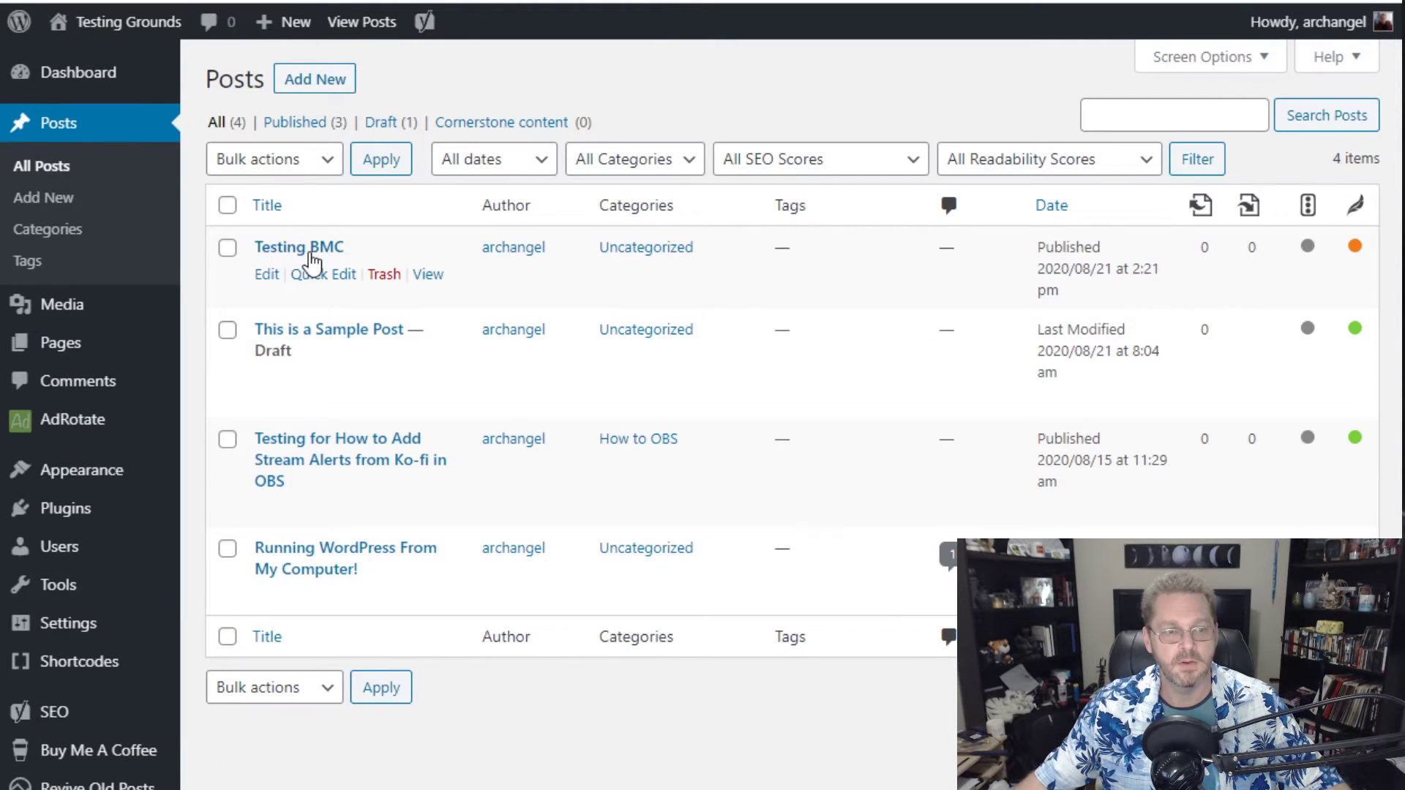
click(306, 245)
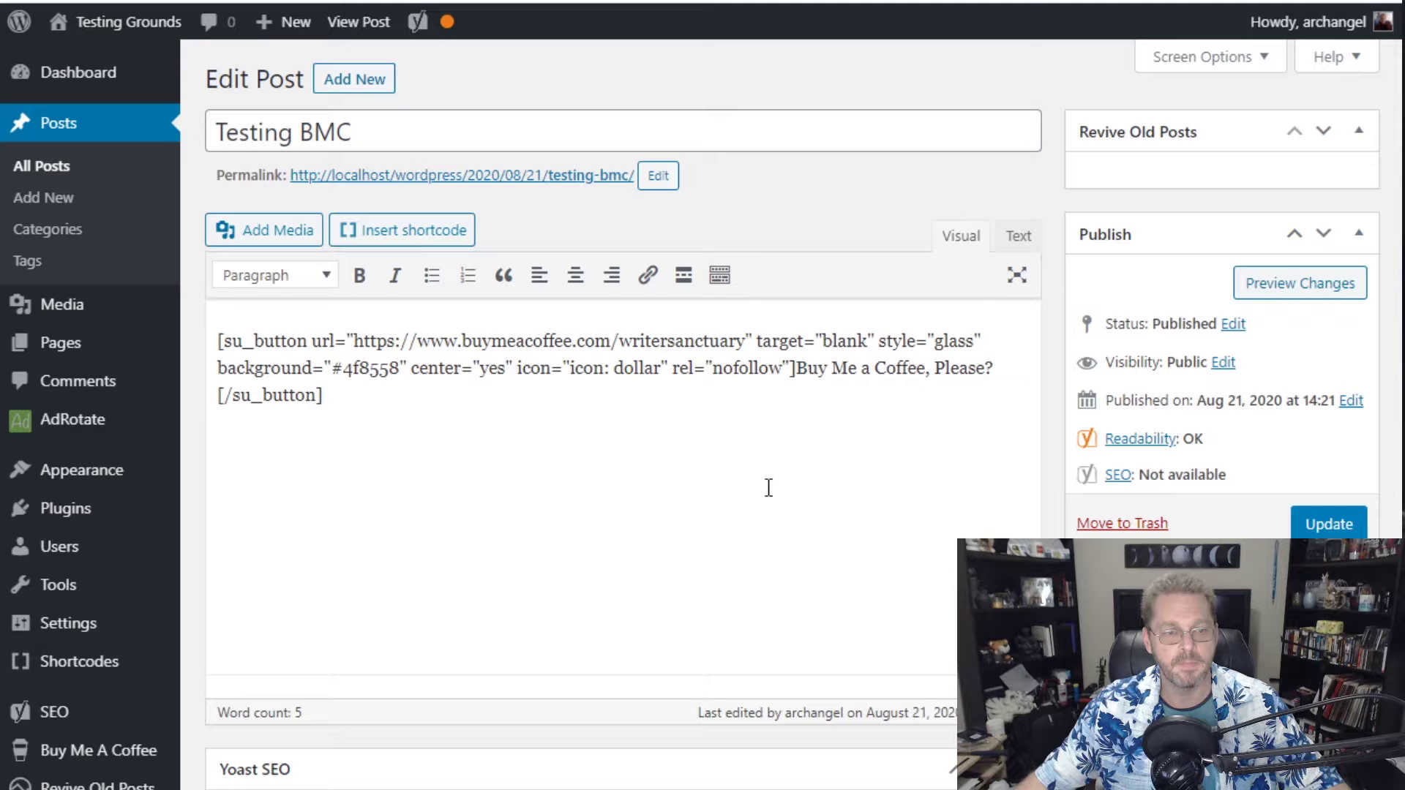
click(769, 487)
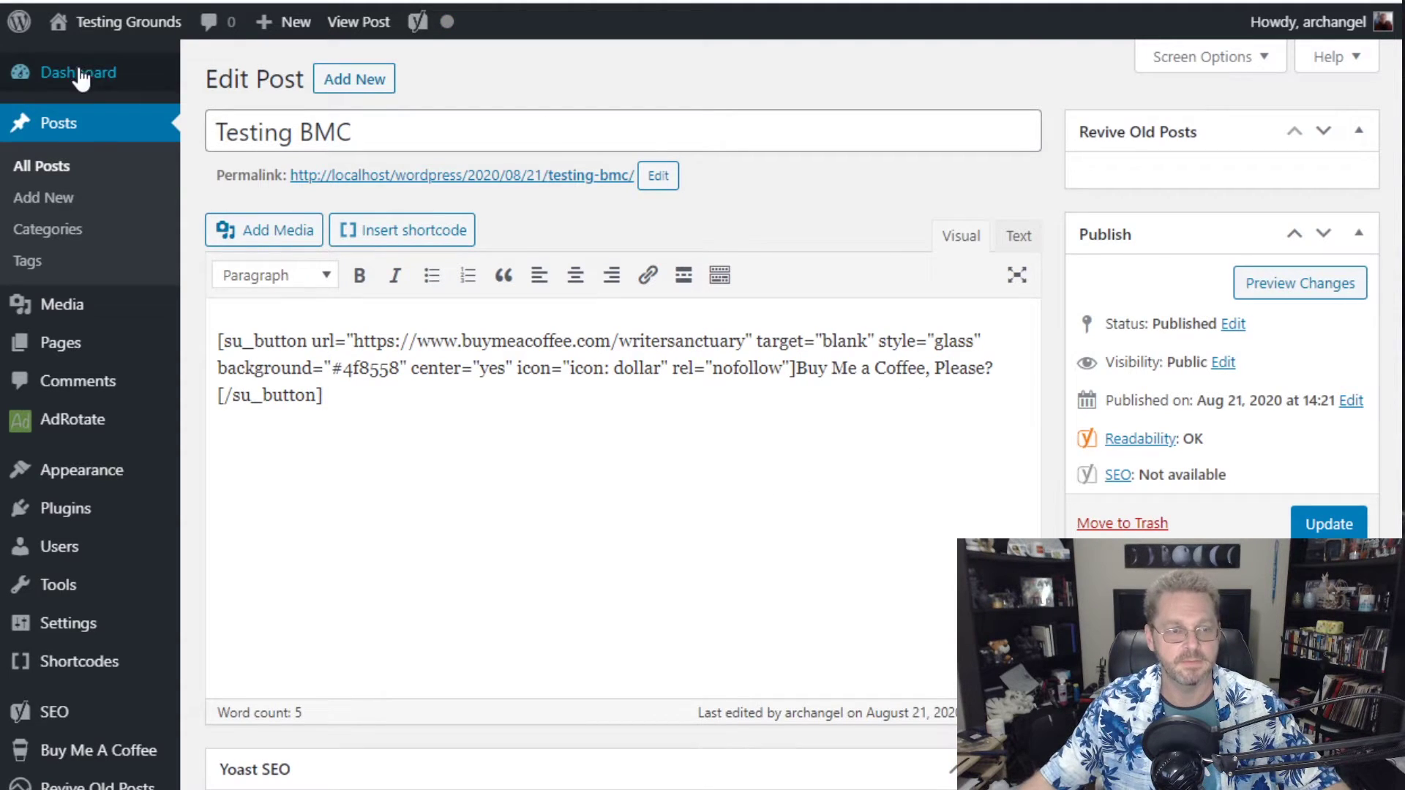
click(281, 234)
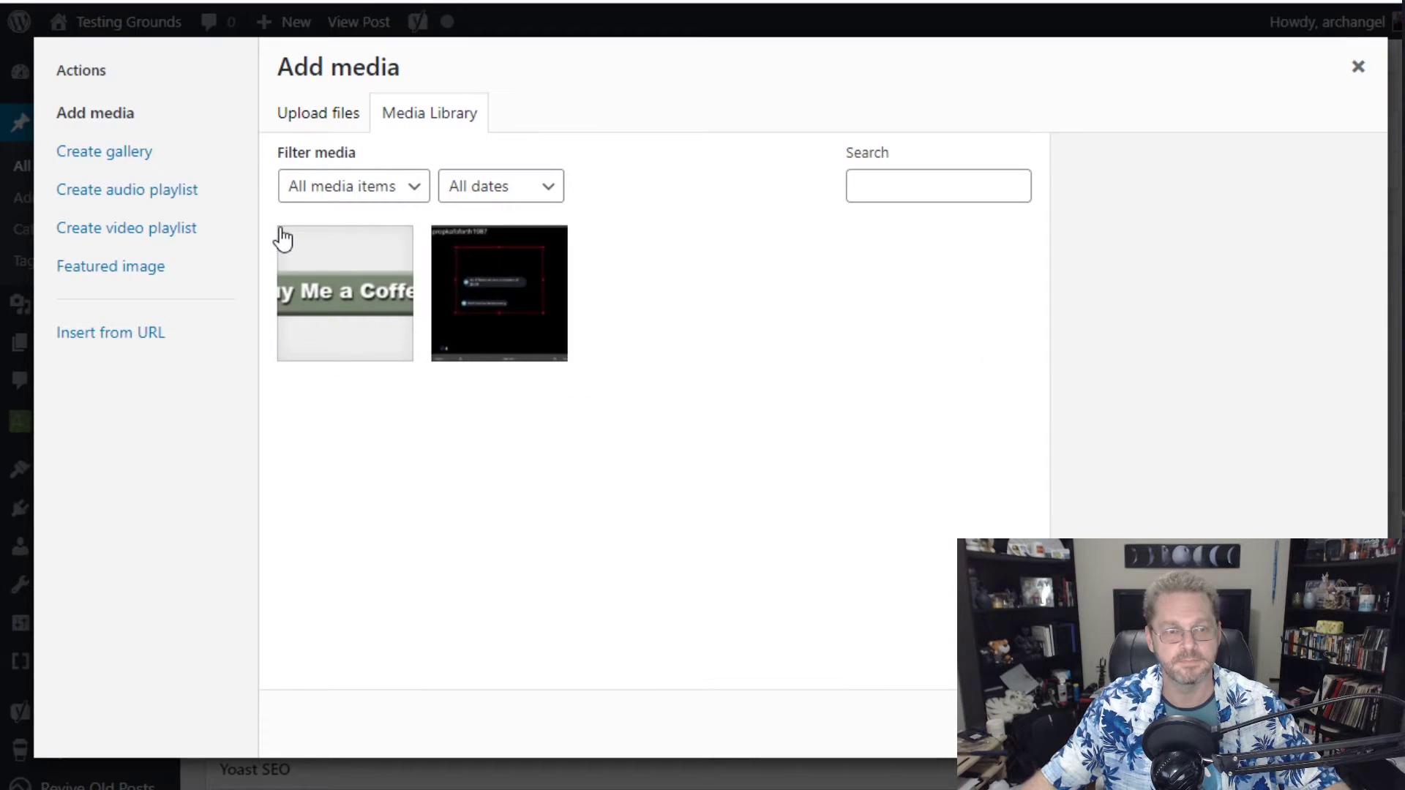
click(360, 302)
scroll(1109, 417, down, 6)
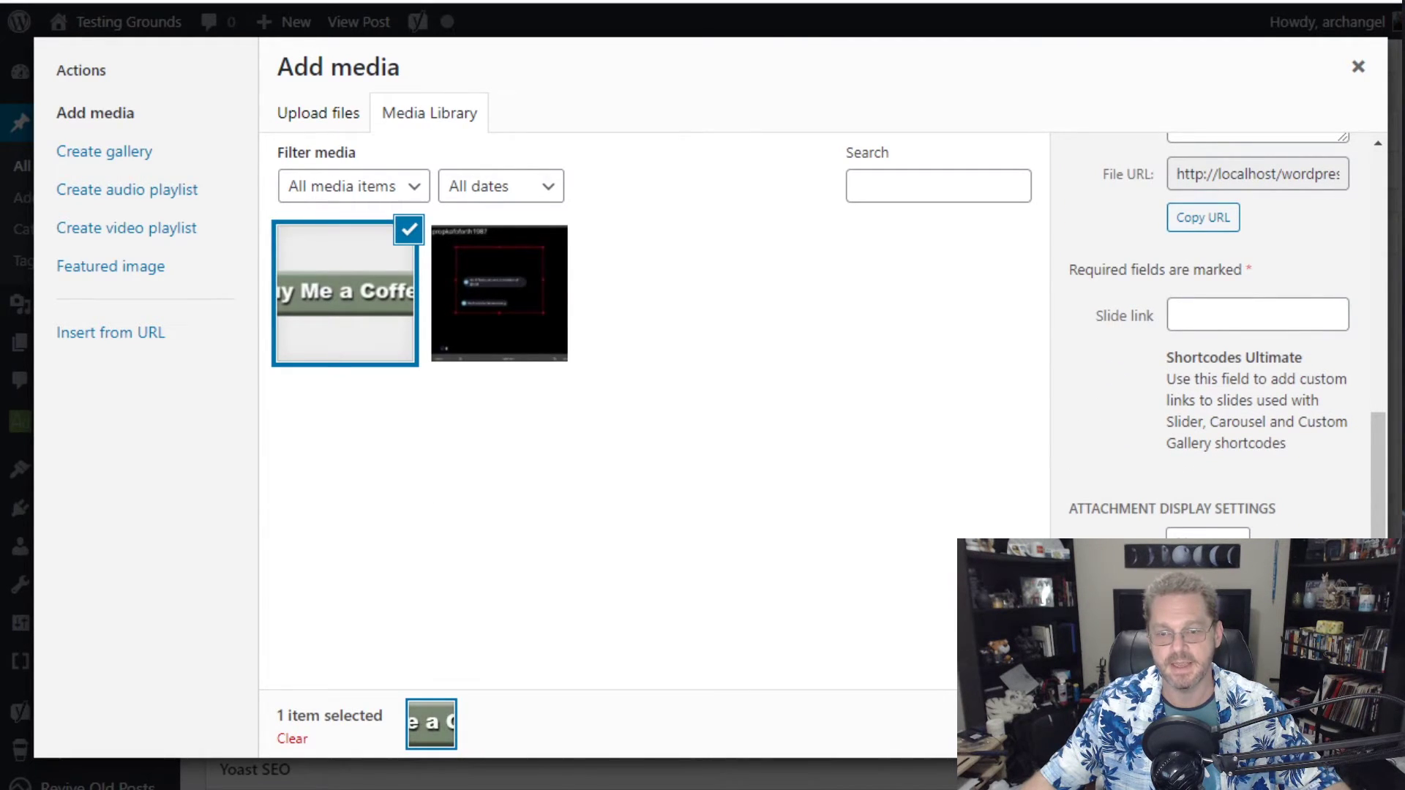
scroll(1215, 329, down, 1)
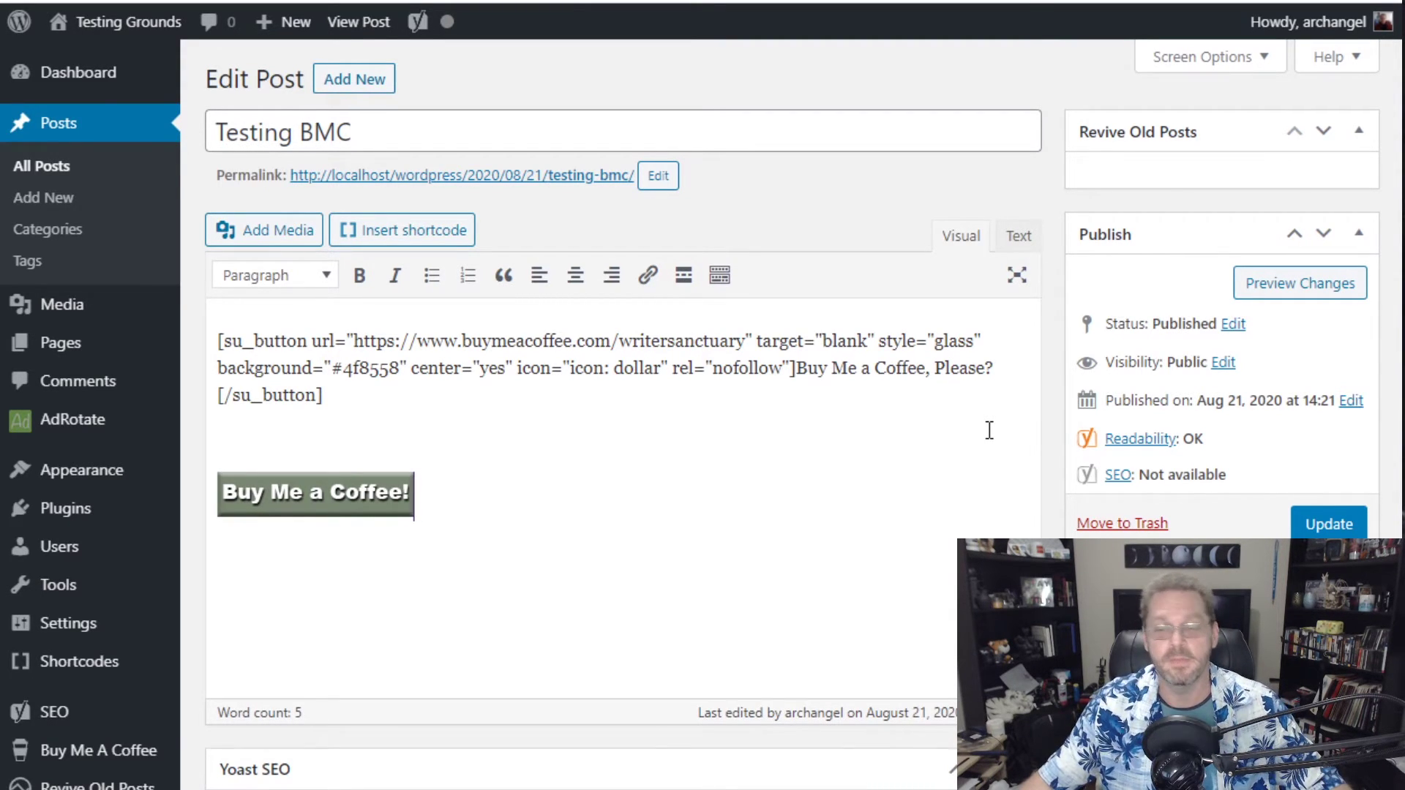
click(1329, 524)
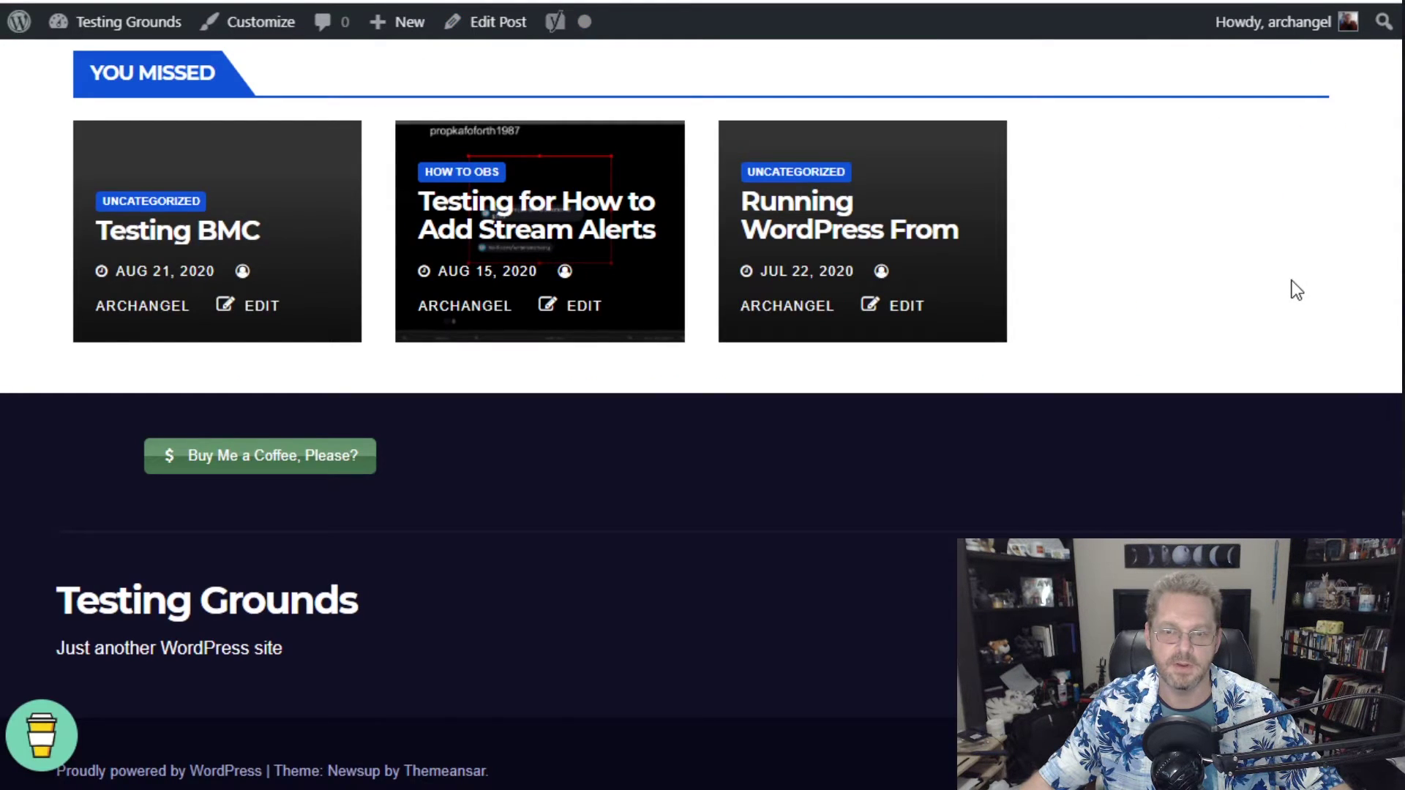
scroll(1293, 280, up, 10)
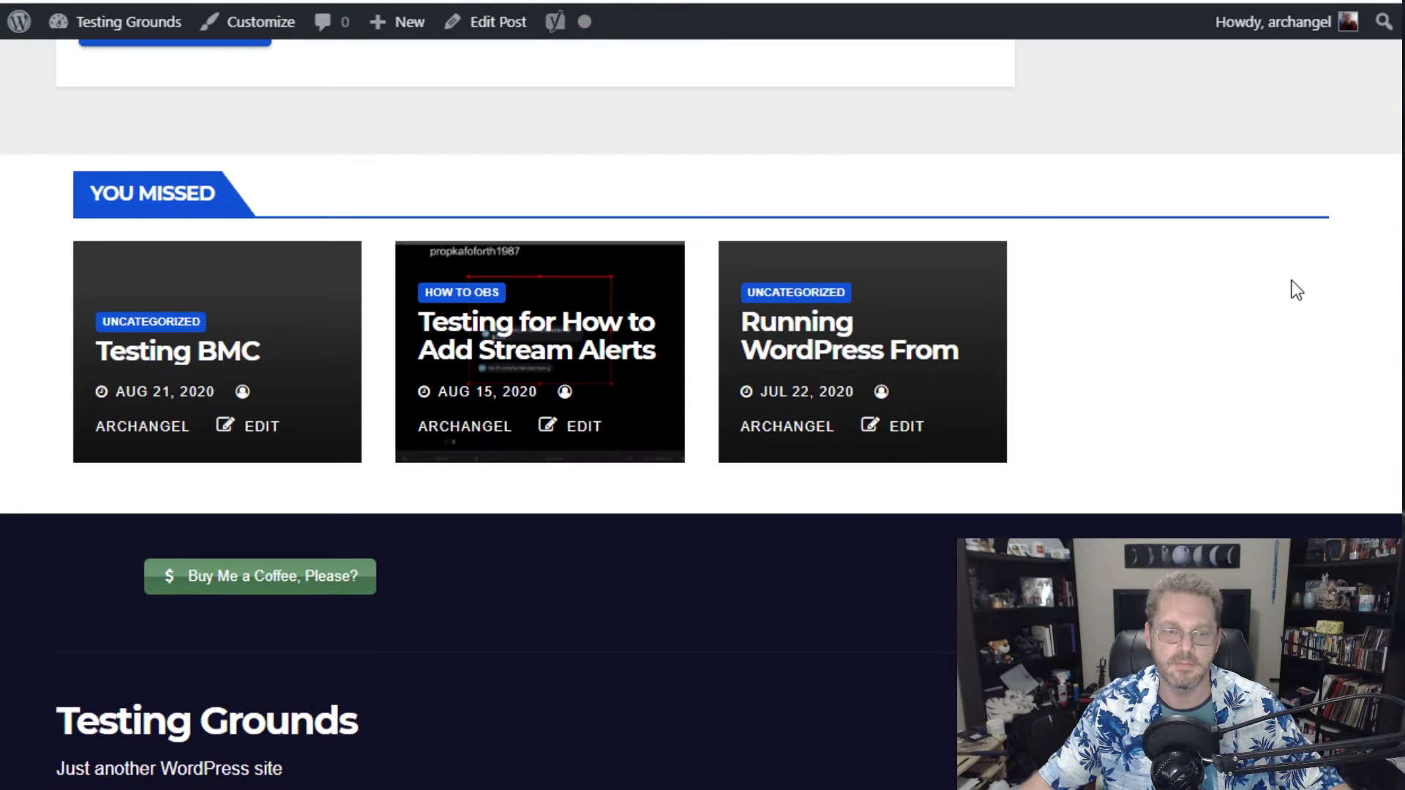
scroll(1222, 349, up, 7)
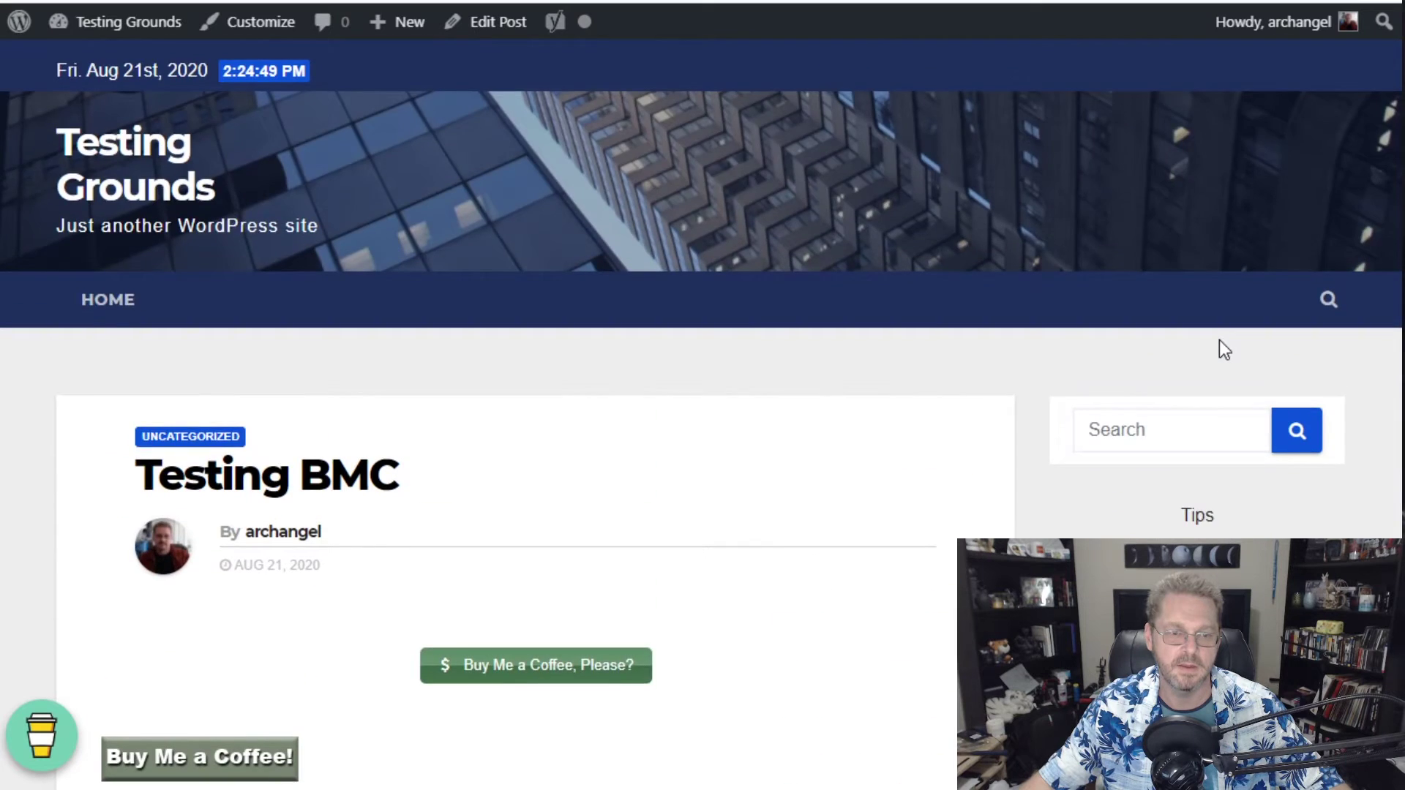
scroll(1171, 351, down, 3)
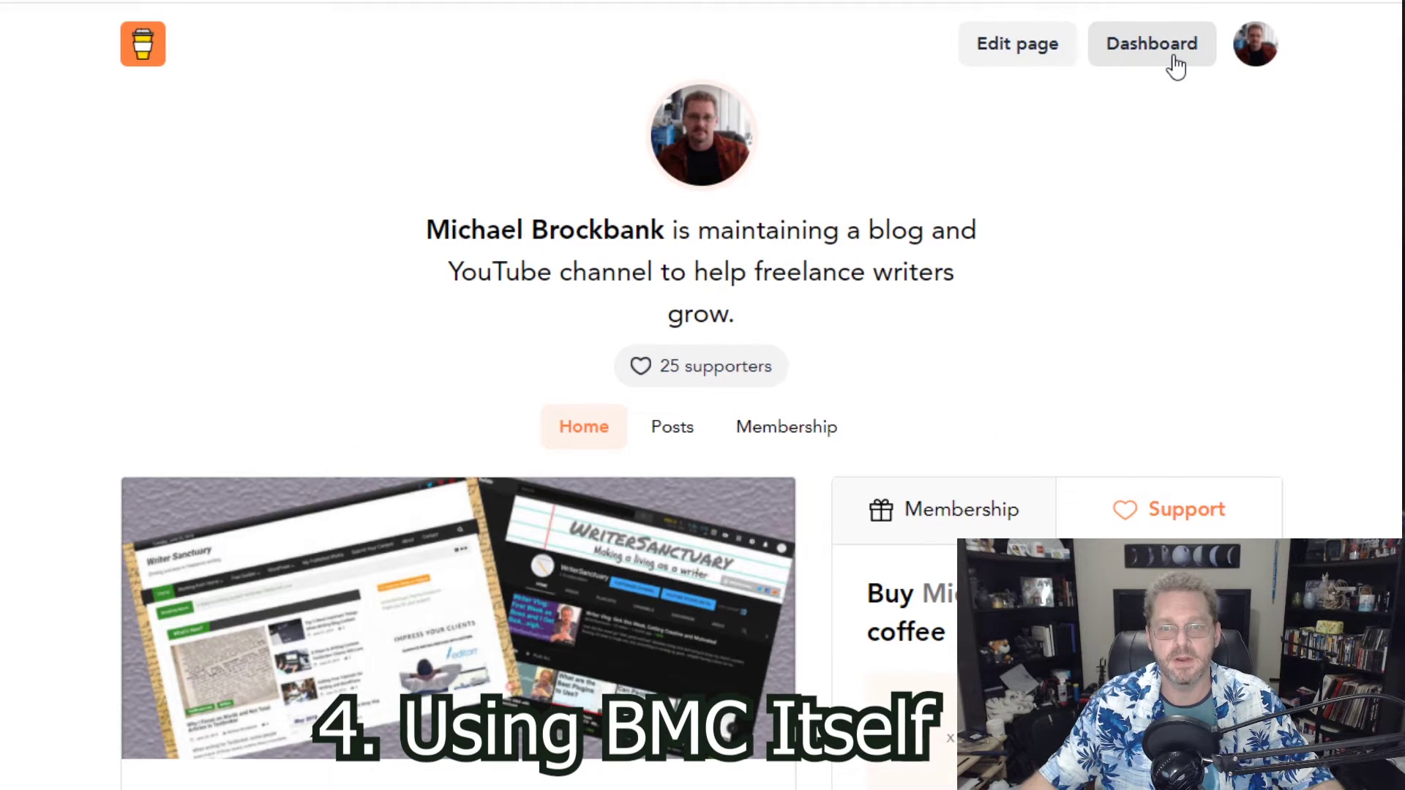
- Go to the account dashboard and launch Generate button under 'Your button & widget'
click(1153, 45)
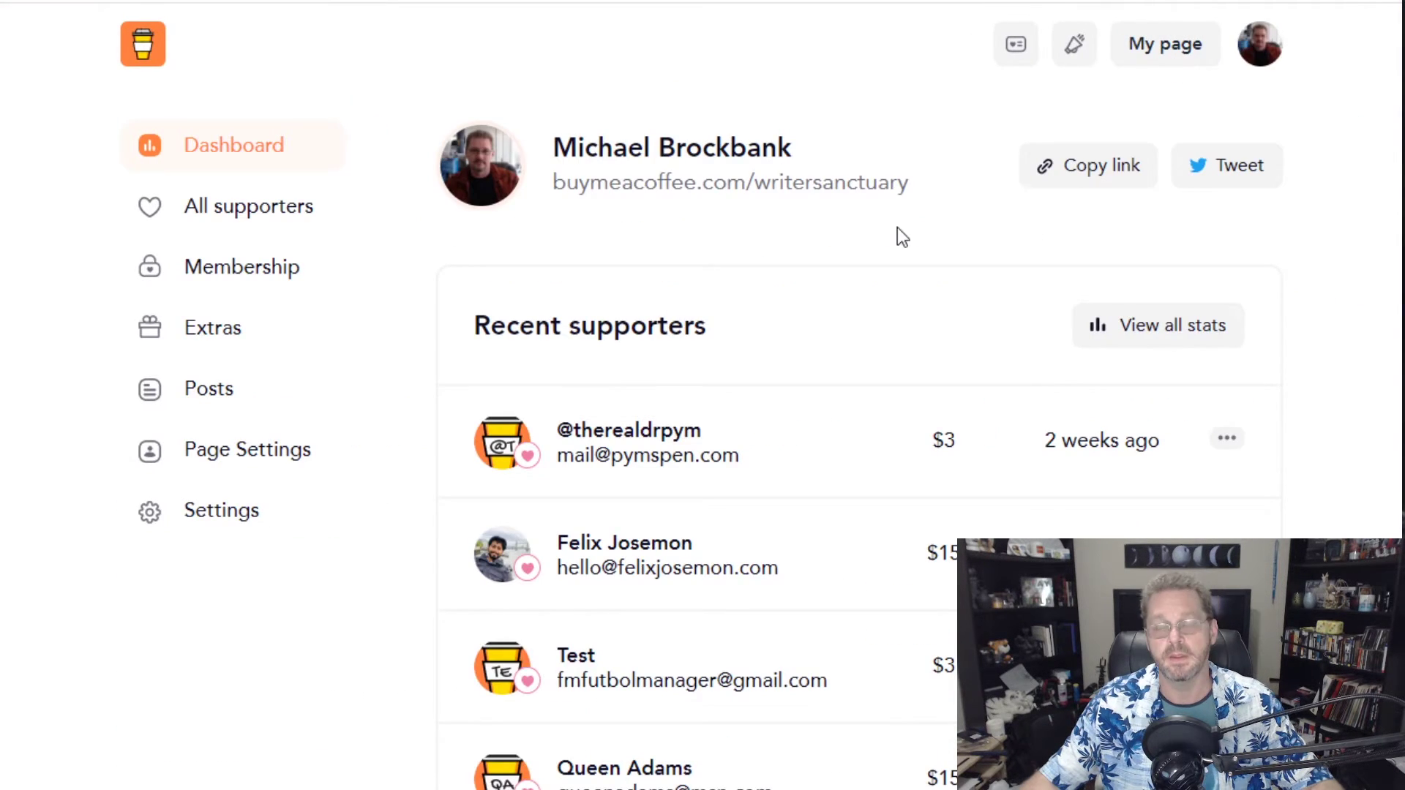
scroll(899, 233, down, 20)
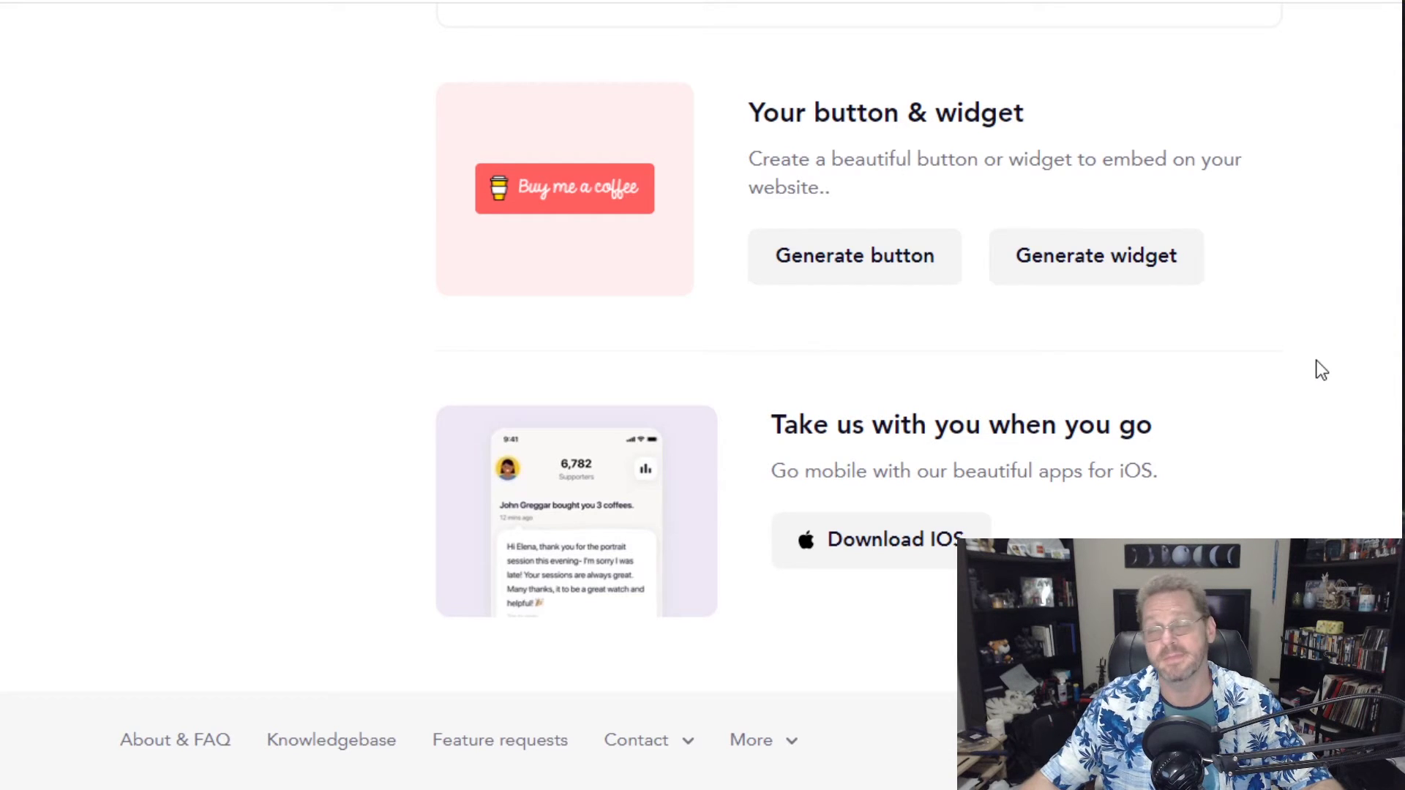
click(885, 272)
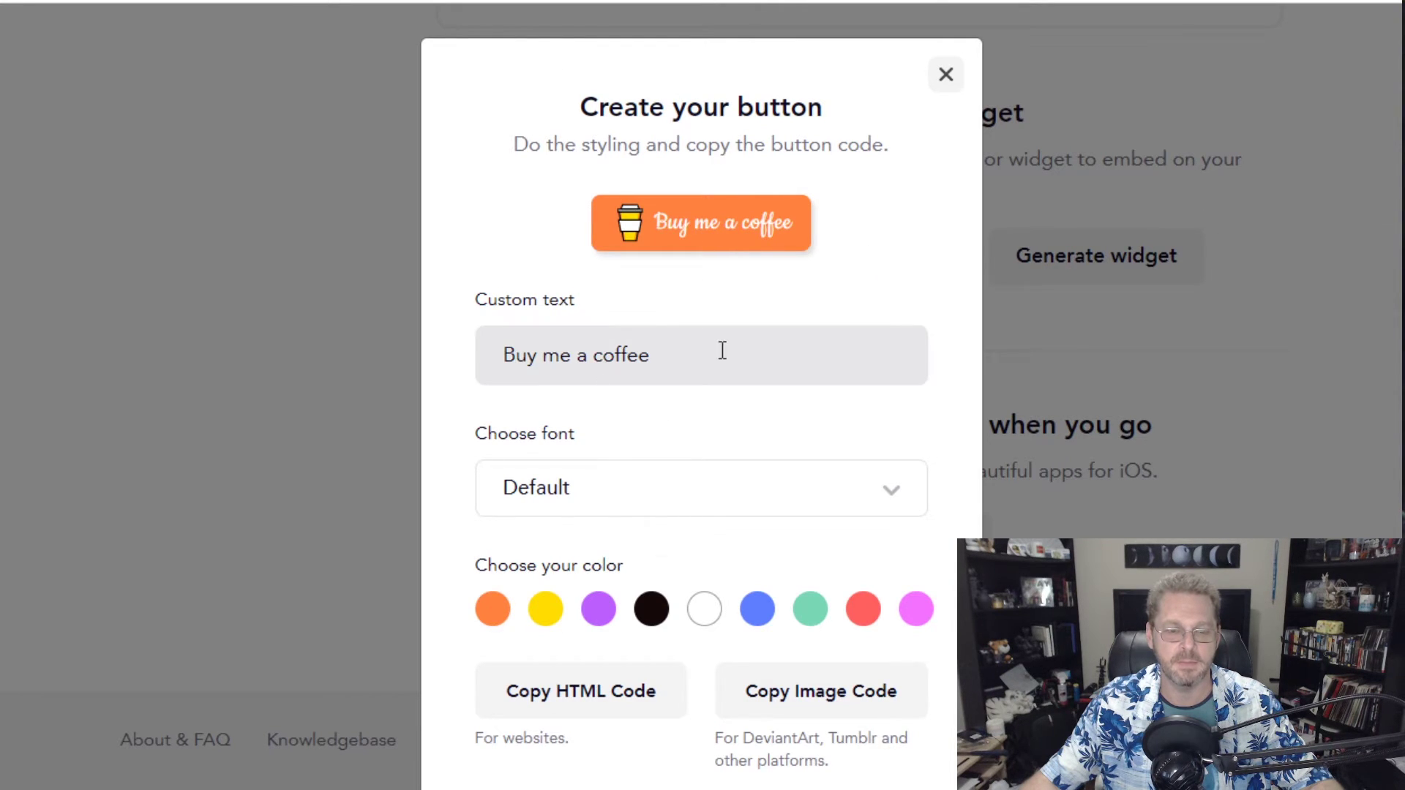
- Pick the black swatch, change the button text to 'Cheers', and copy the HTML code
scroll(722, 351, down, 1)
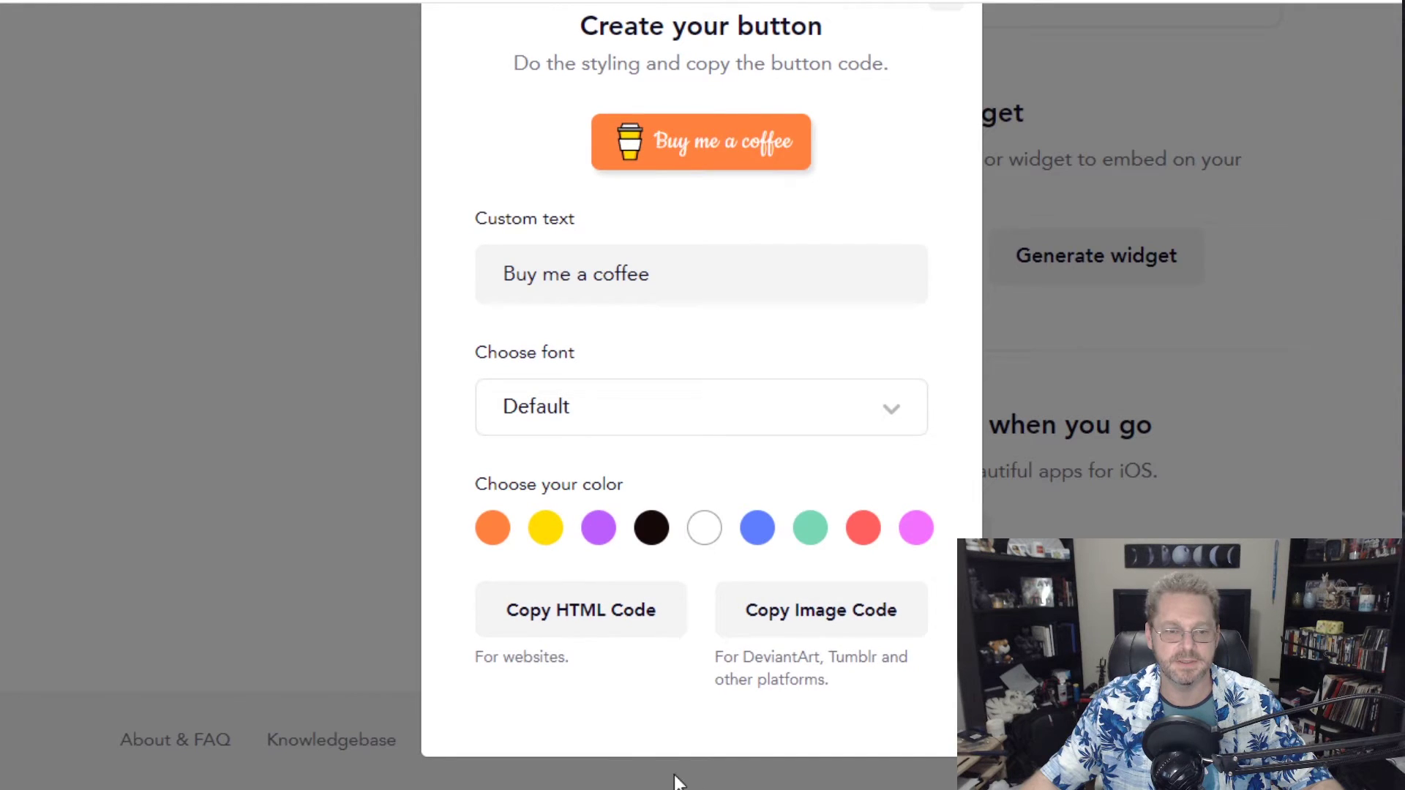
click(651, 528)
click(706, 269)
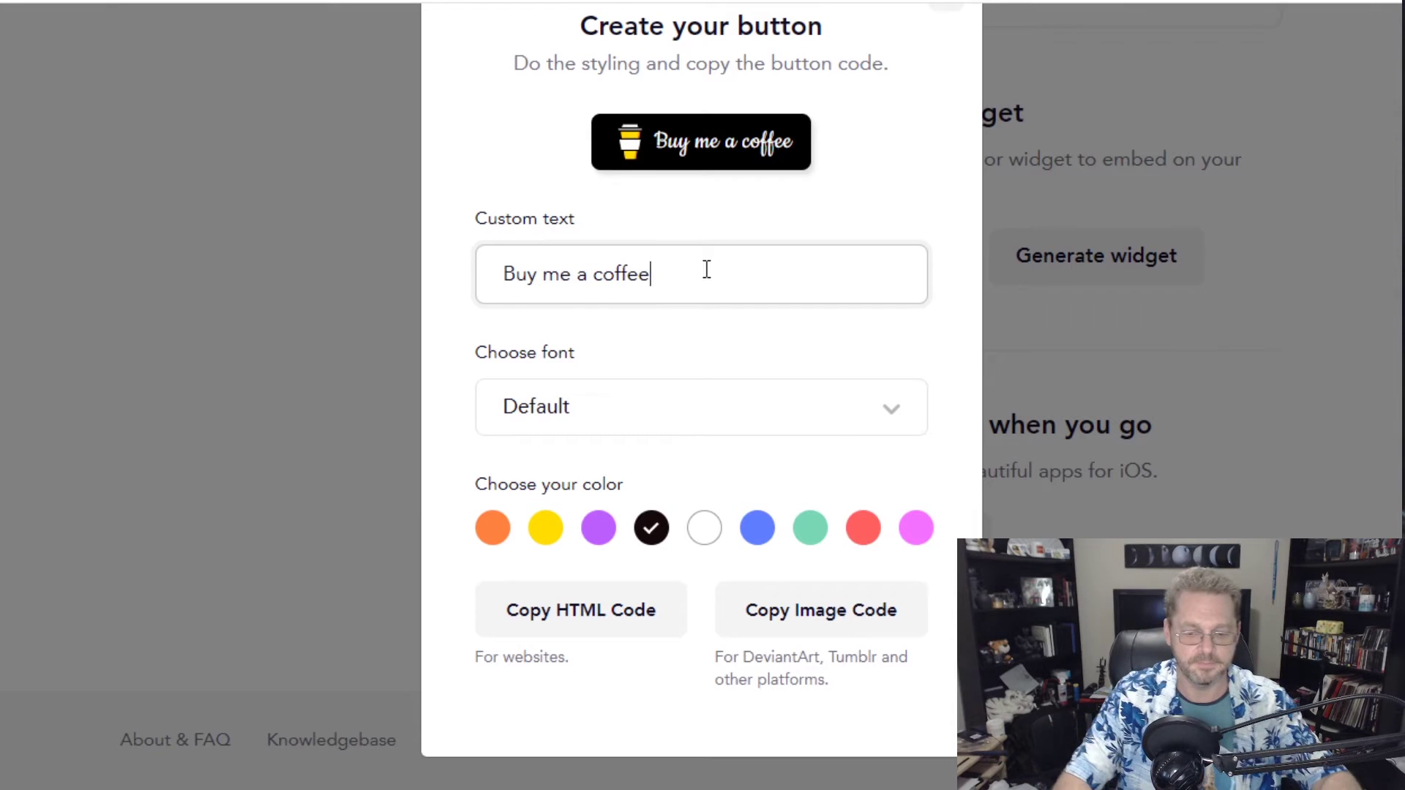
key(BackSpace)
key(BackSpace)
key(BackSpace)
key(BackSpace)
key(BackSpace)
key(BackSpace)
key(BackSpace)
key(BackSpace)
key(BackSpace)
key(BackSpace)
key(BackSpace)
key(BackSpace)
key(BackSpace)
key(BackSpace)
key(BackSpace)
text(Che)
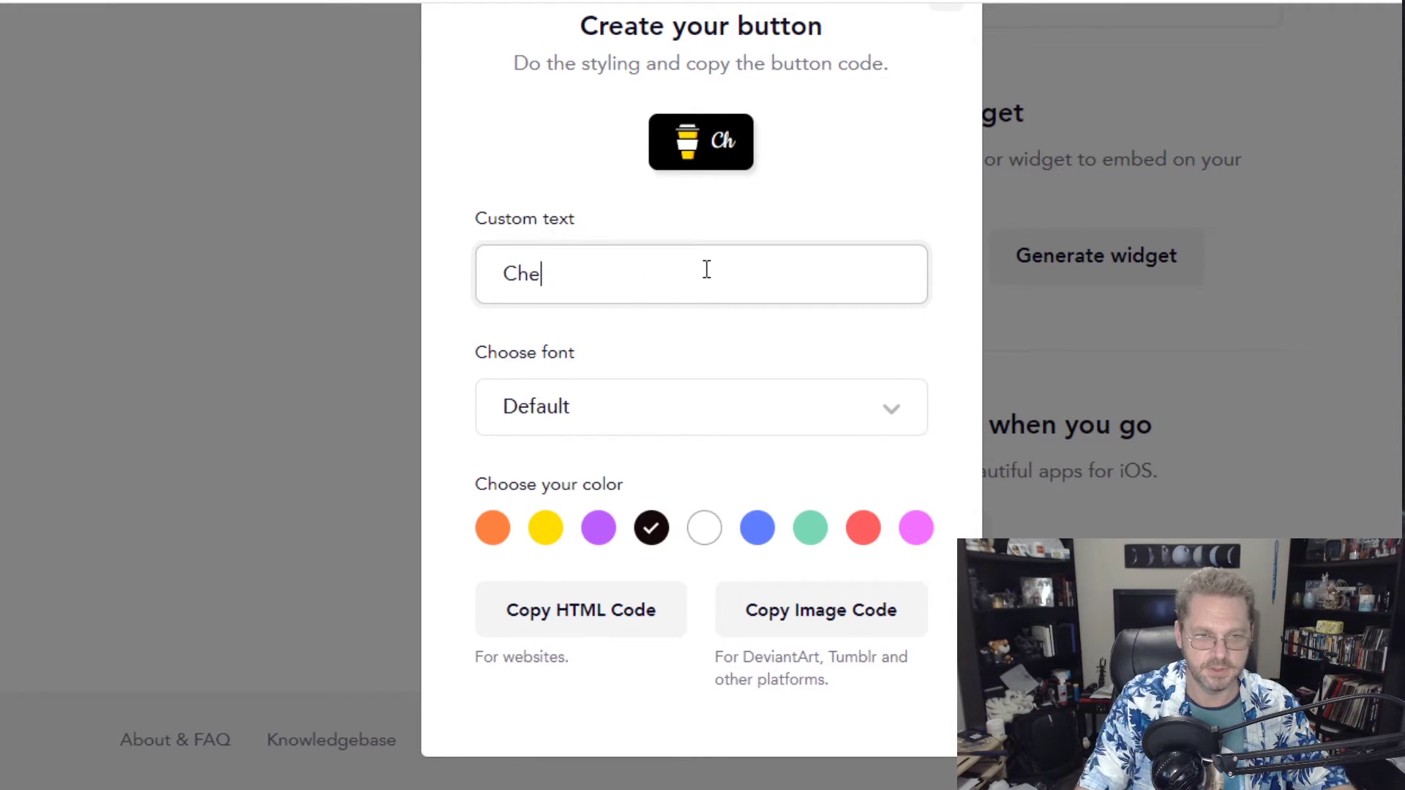
text(ers)
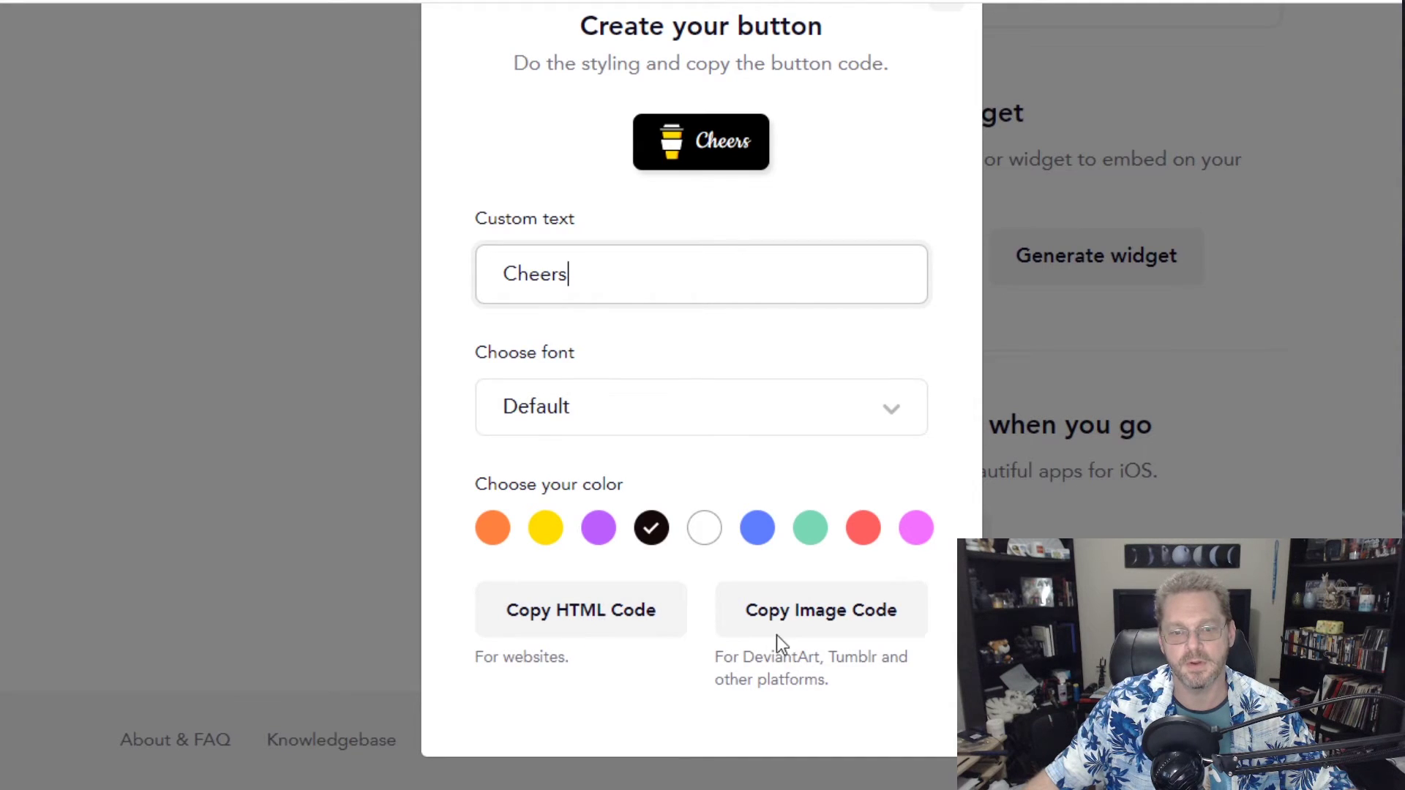
click(626, 626)
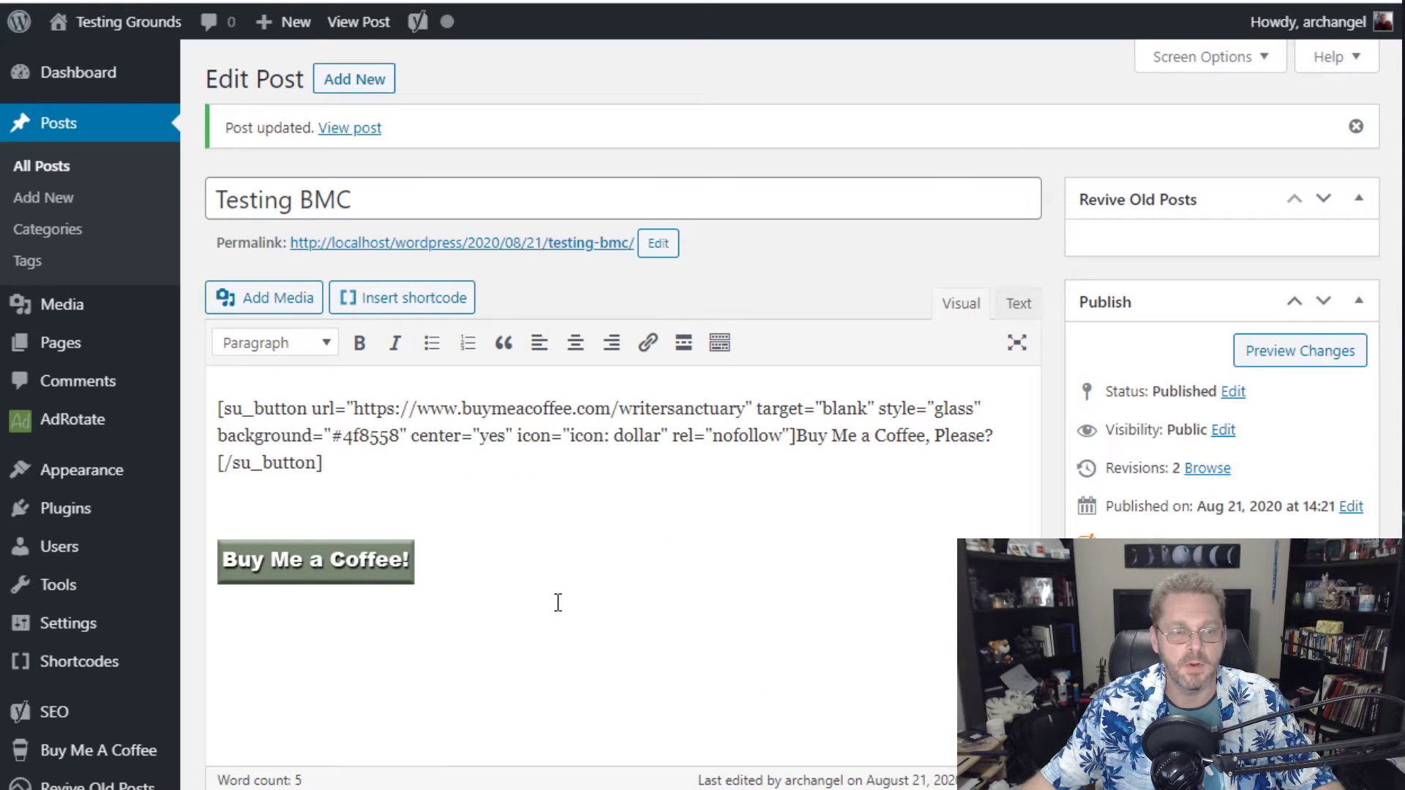
- Switch the post editor to Text view and delete the trailing &nbsp; below the image
click(636, 599)
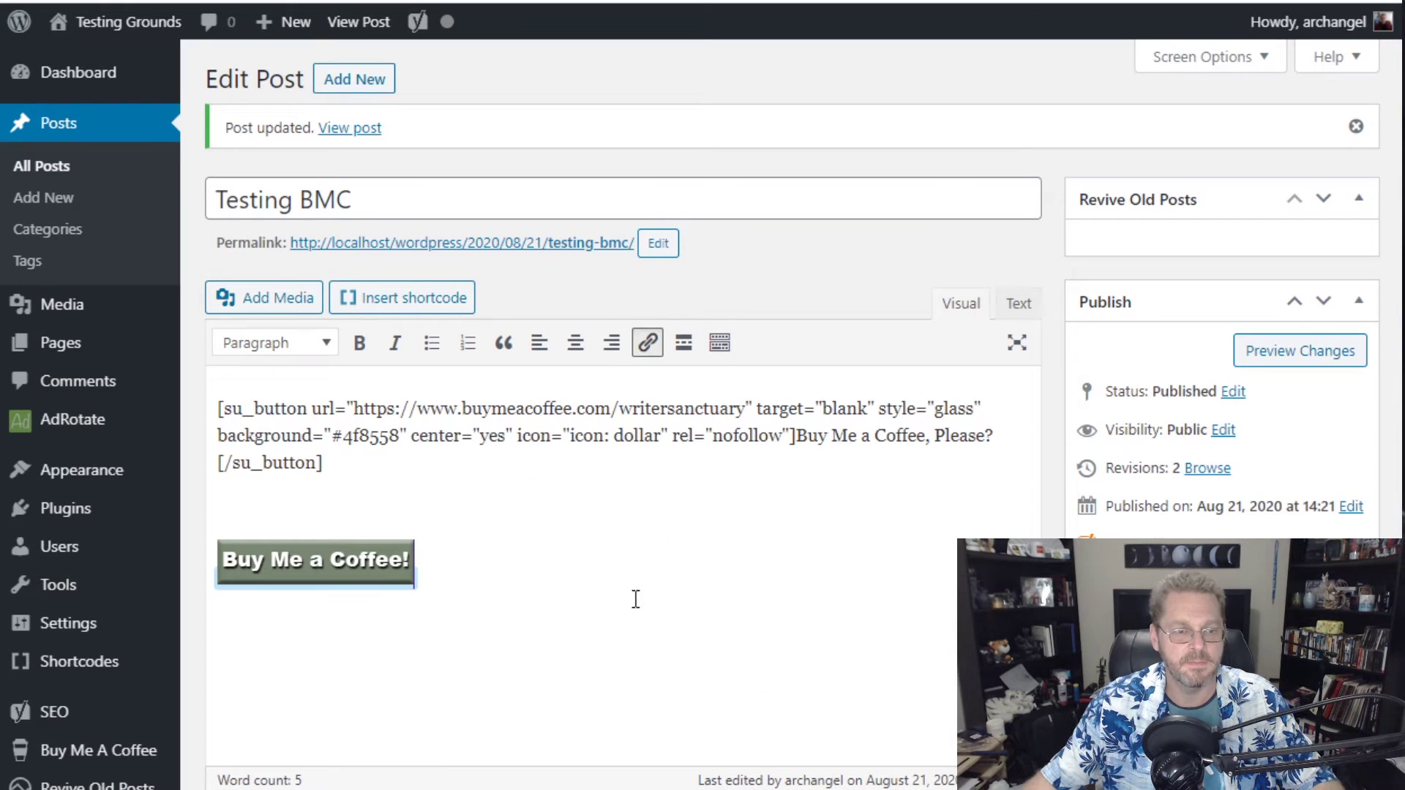
click(726, 601)
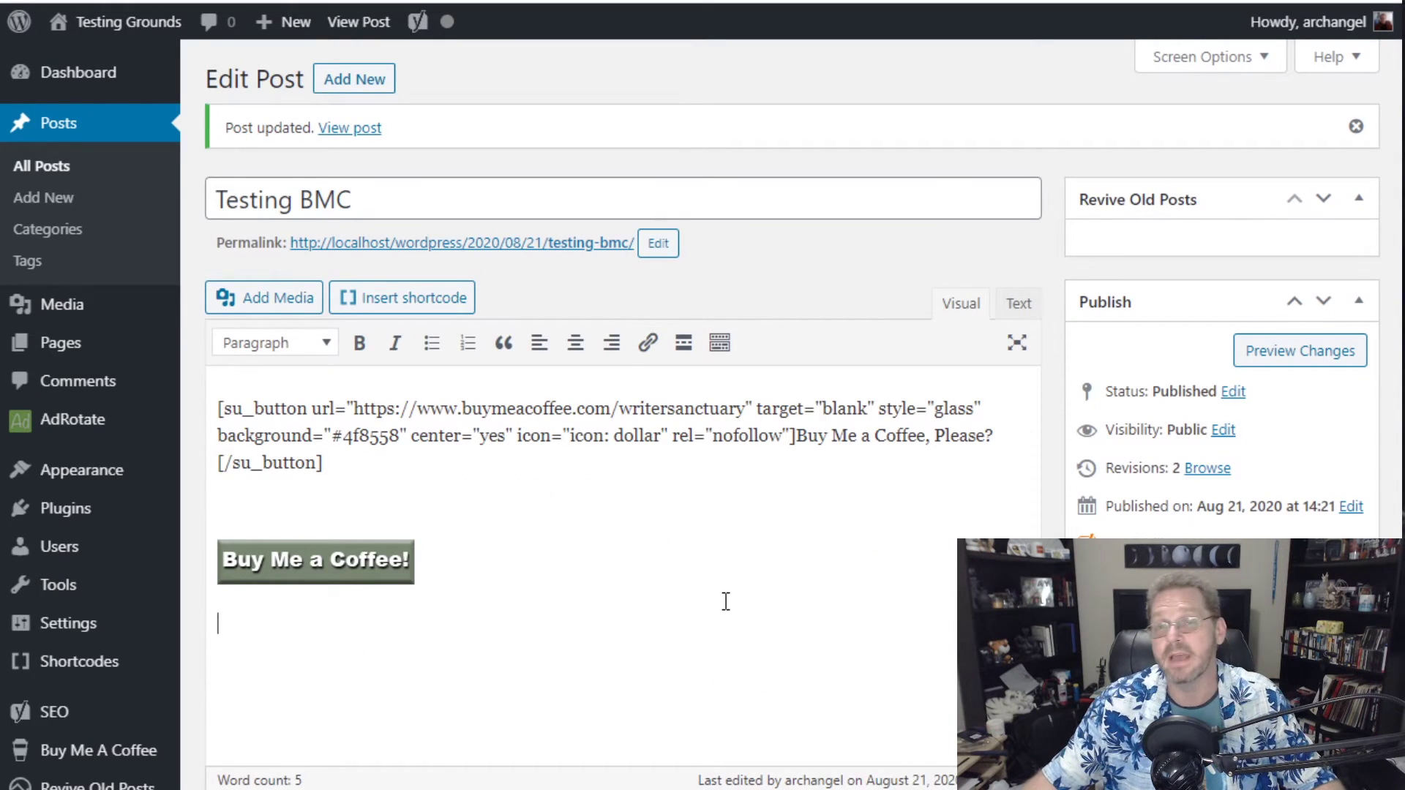
click(1019, 303)
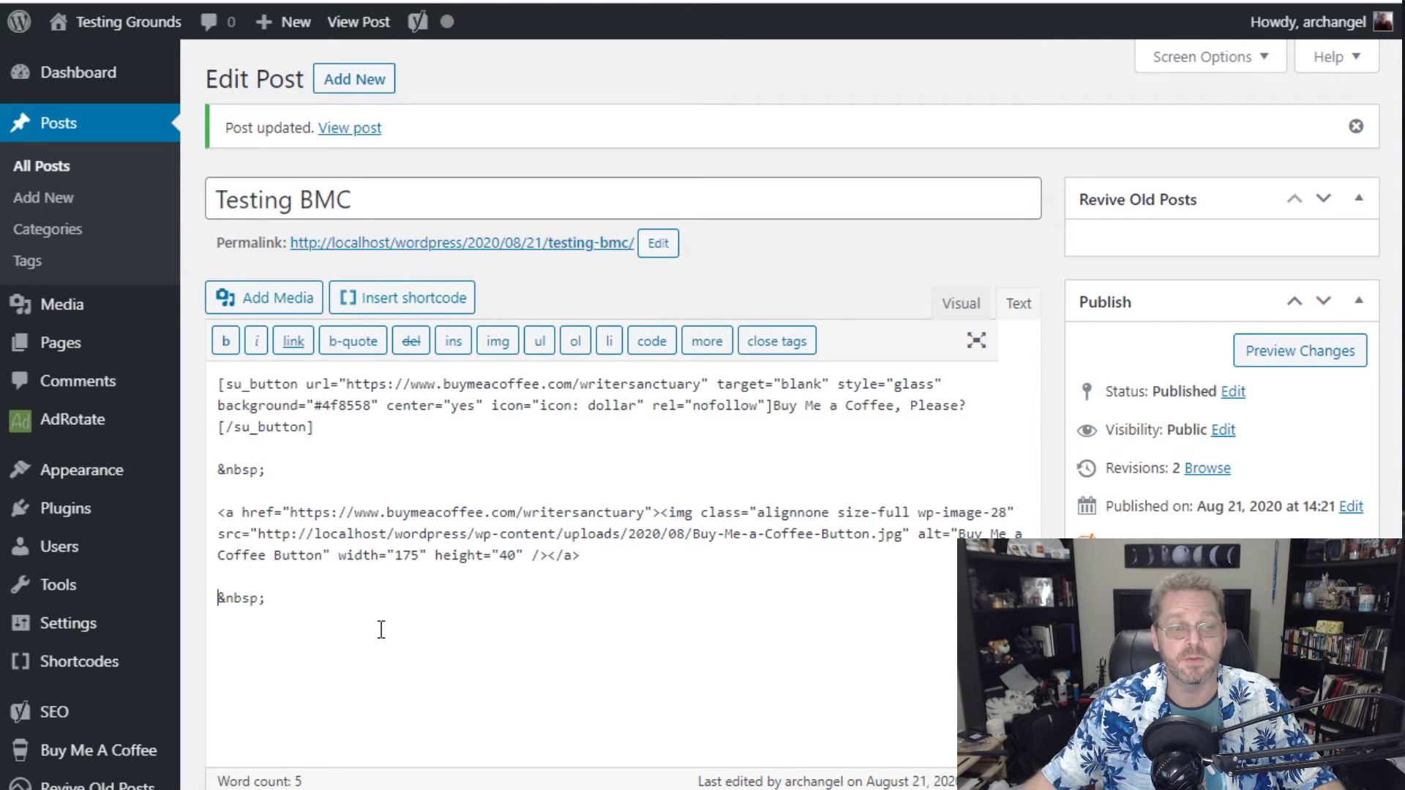
drag(289, 603, 211, 601)
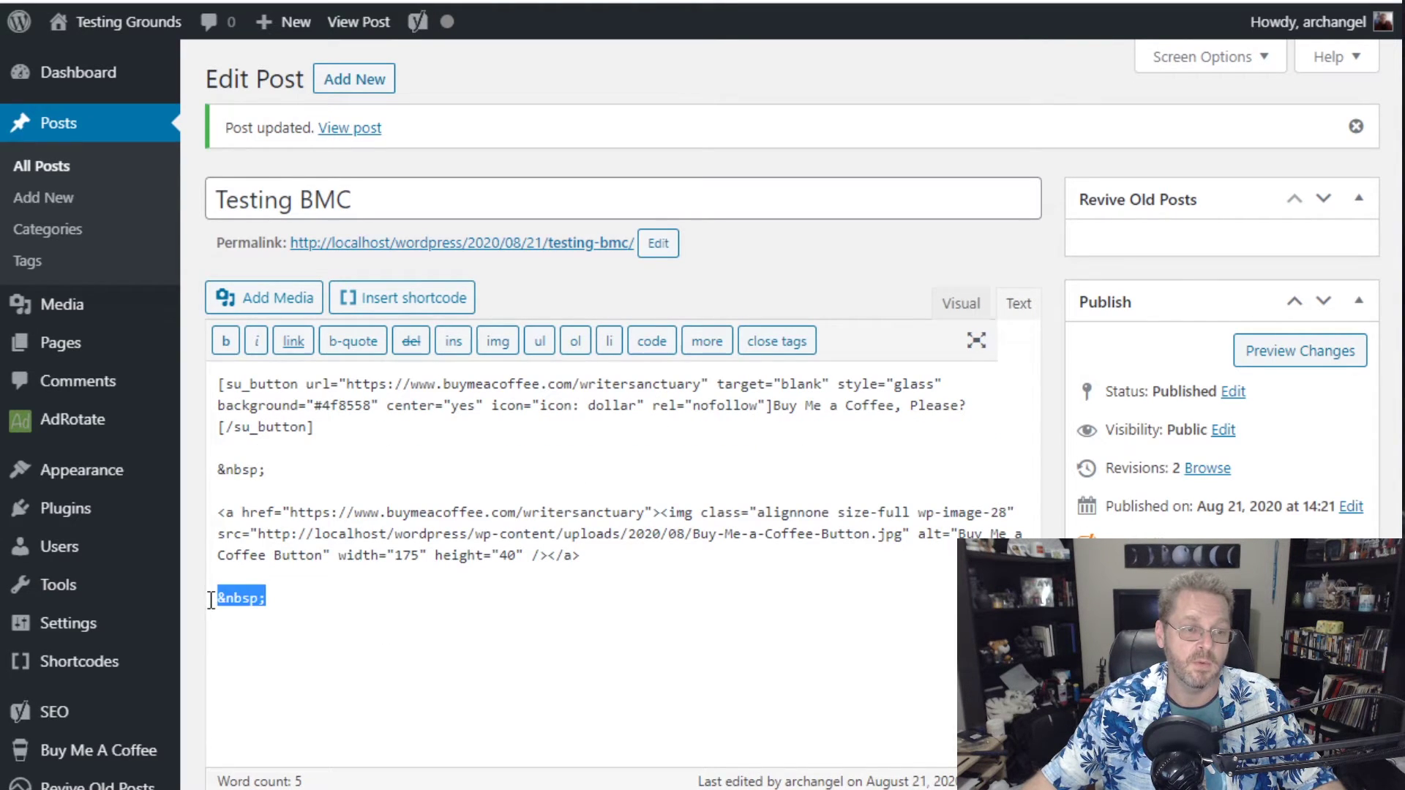
key(Delete)
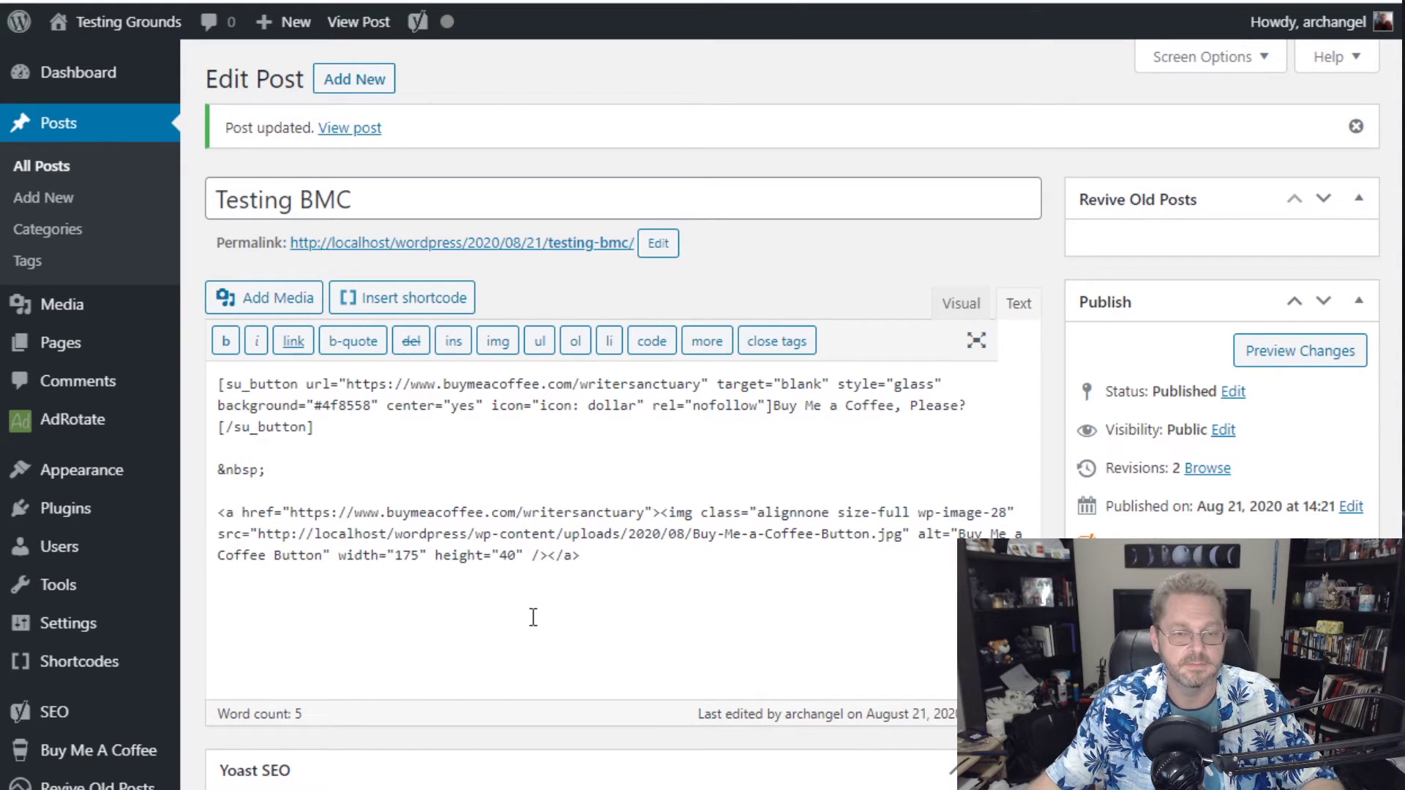
- Paste the Cheers button HTML code below the image and update the post
key(ctrl+v)
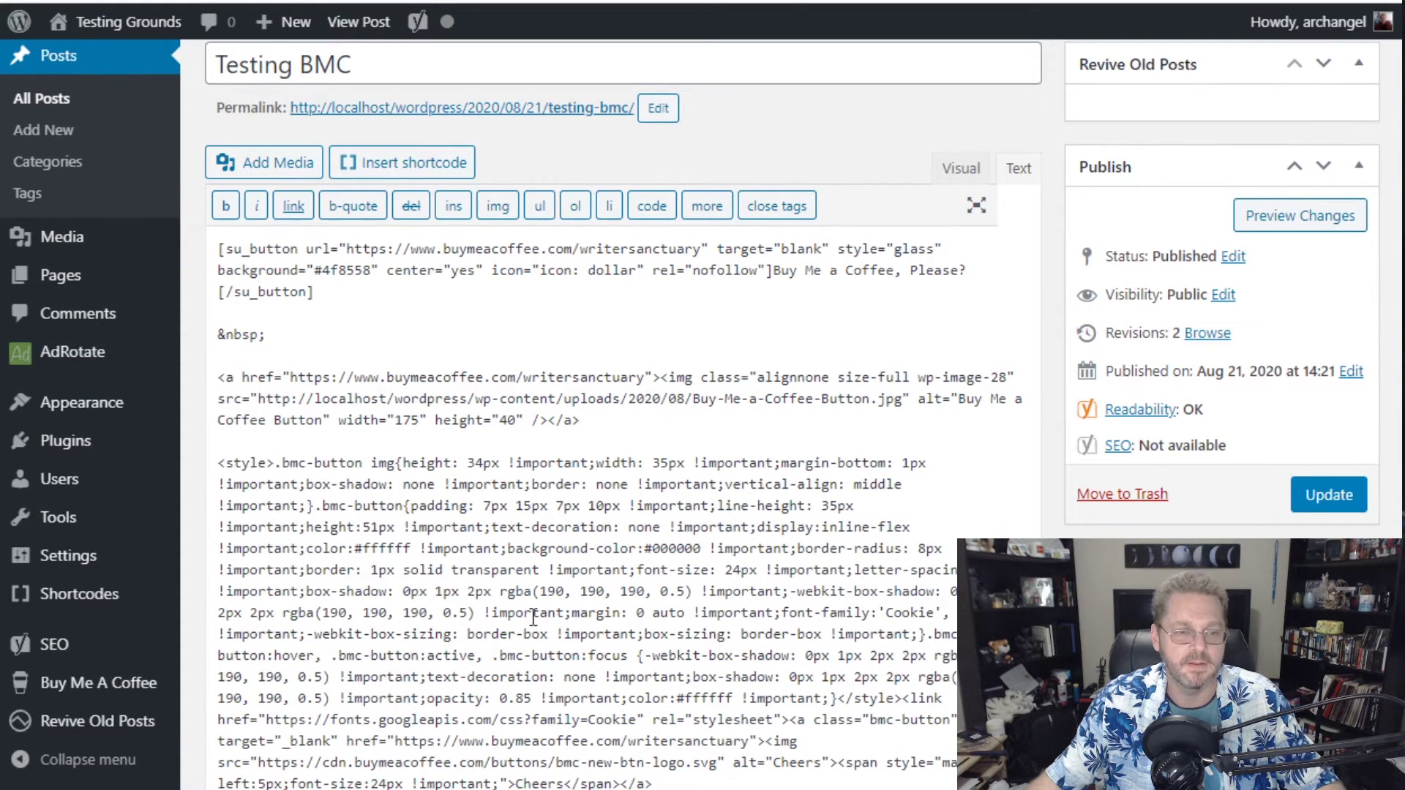
scroll(587, 503, down, 3)
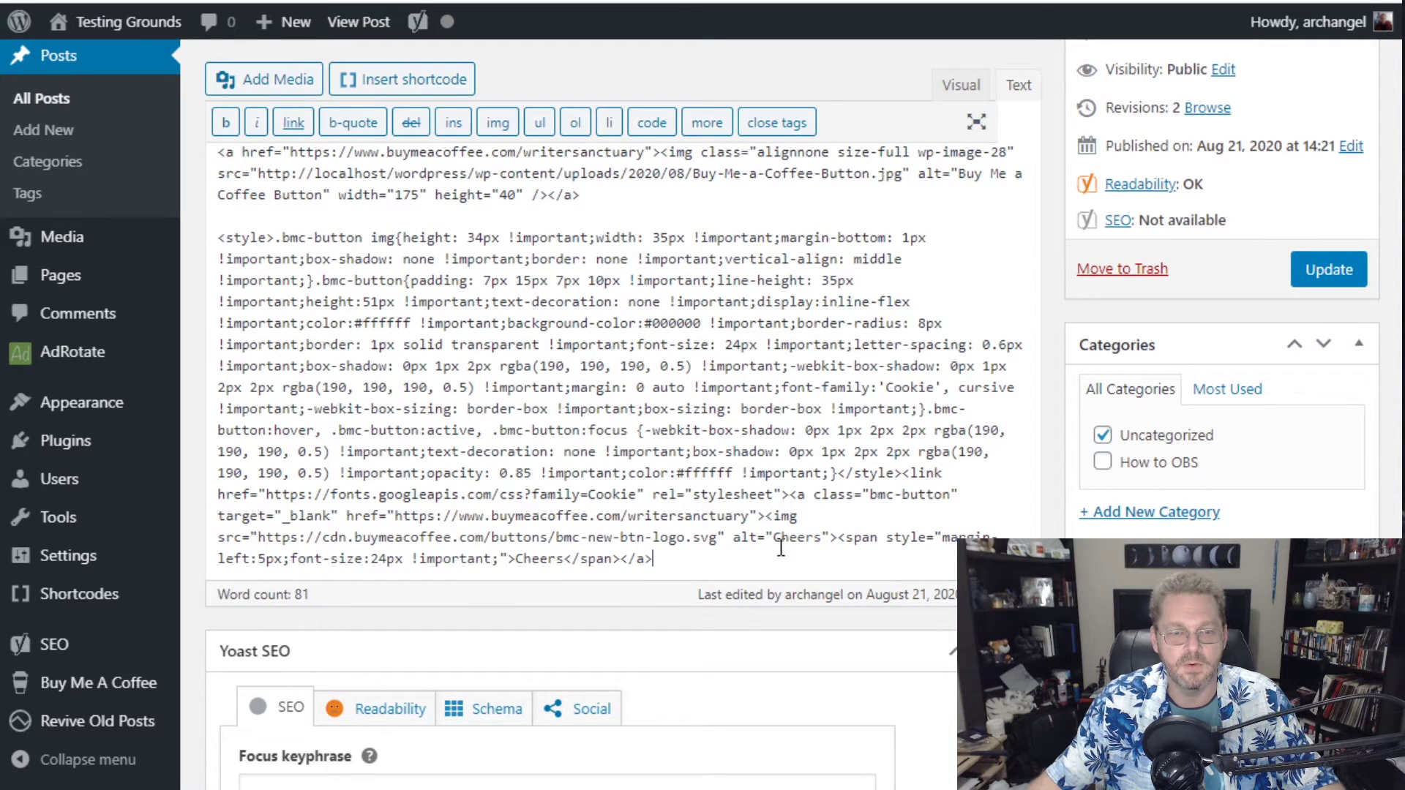
scroll(1161, 446, up, 3)
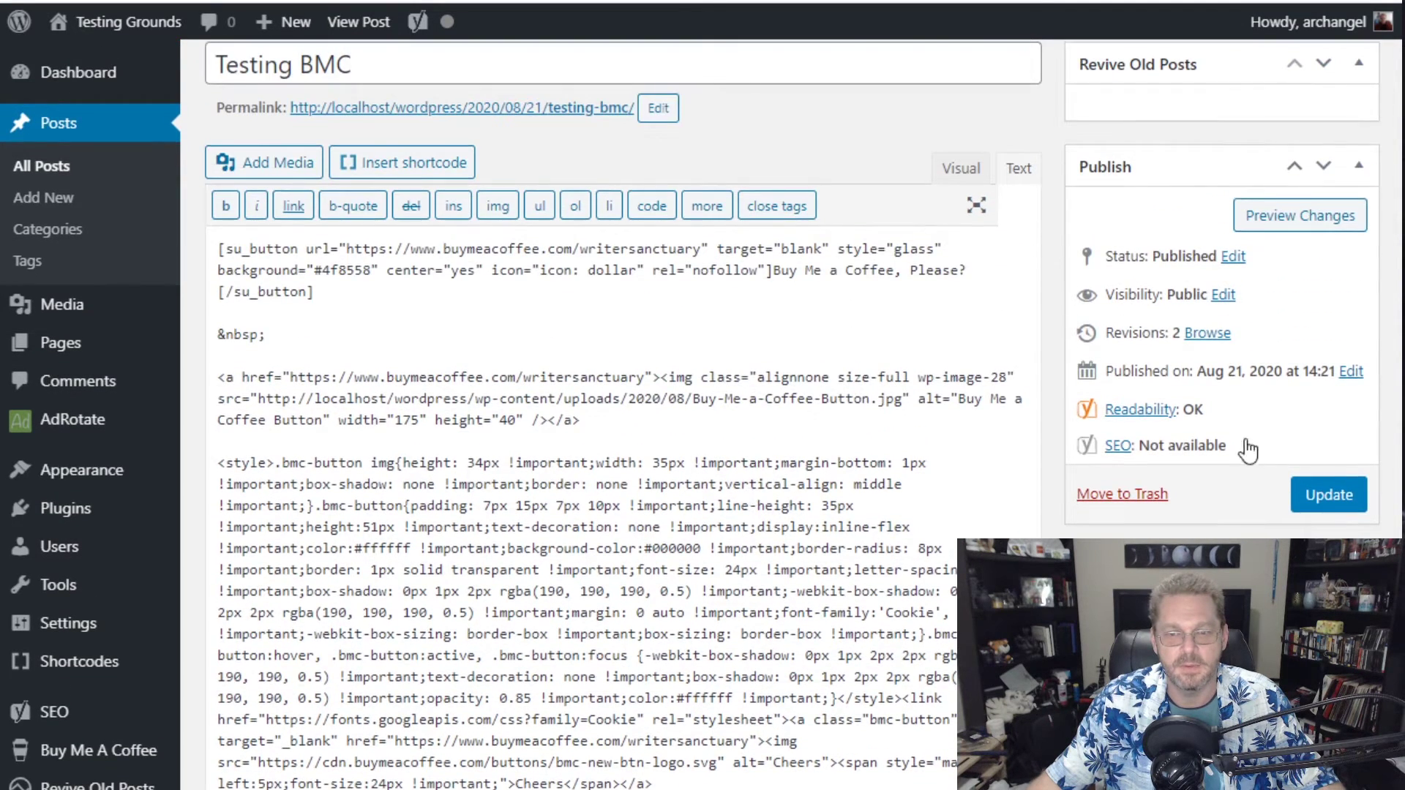
click(1340, 499)
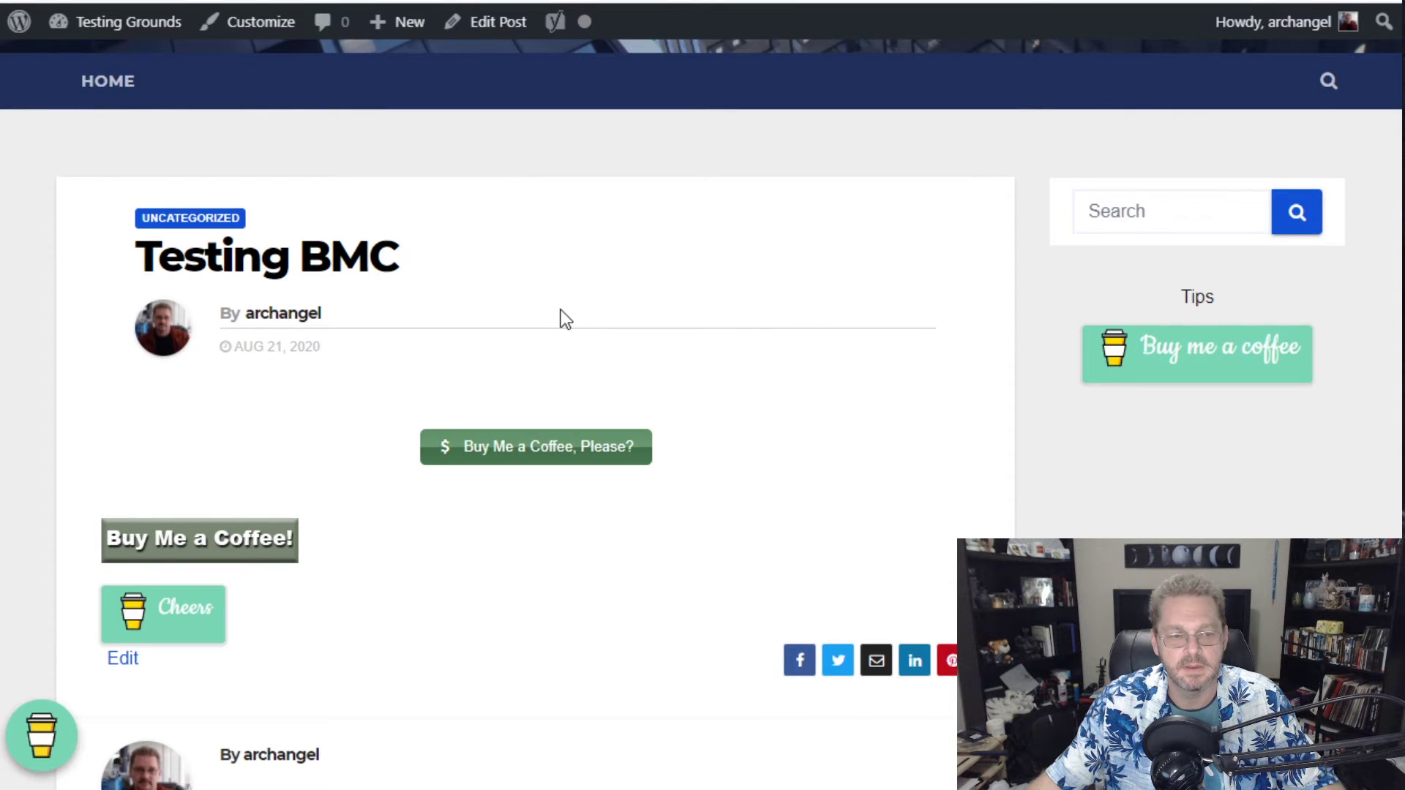
scroll(169, 389, down, 5)
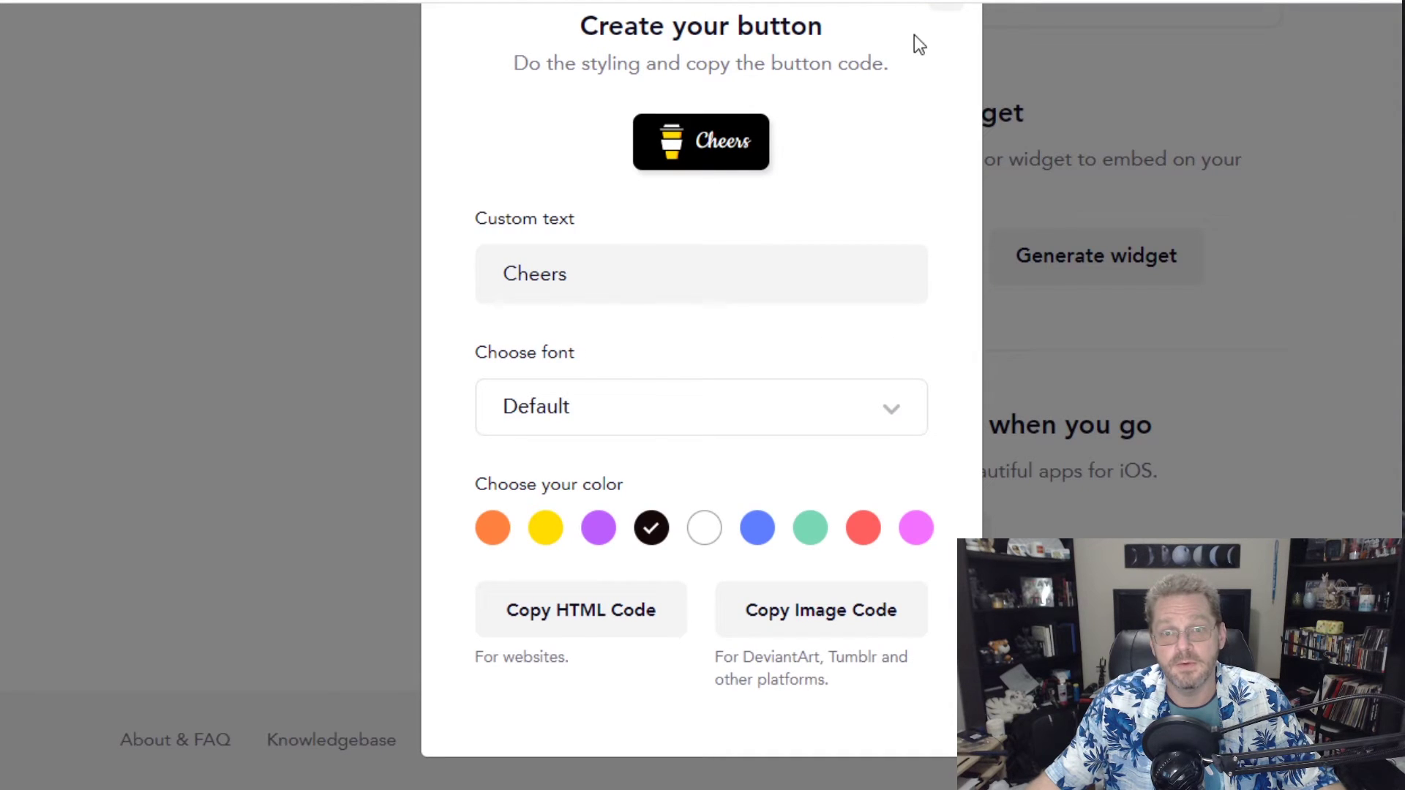
- Close the button creator and open the widget generator
scroll(968, 163, up, 1)
click(946, 74)
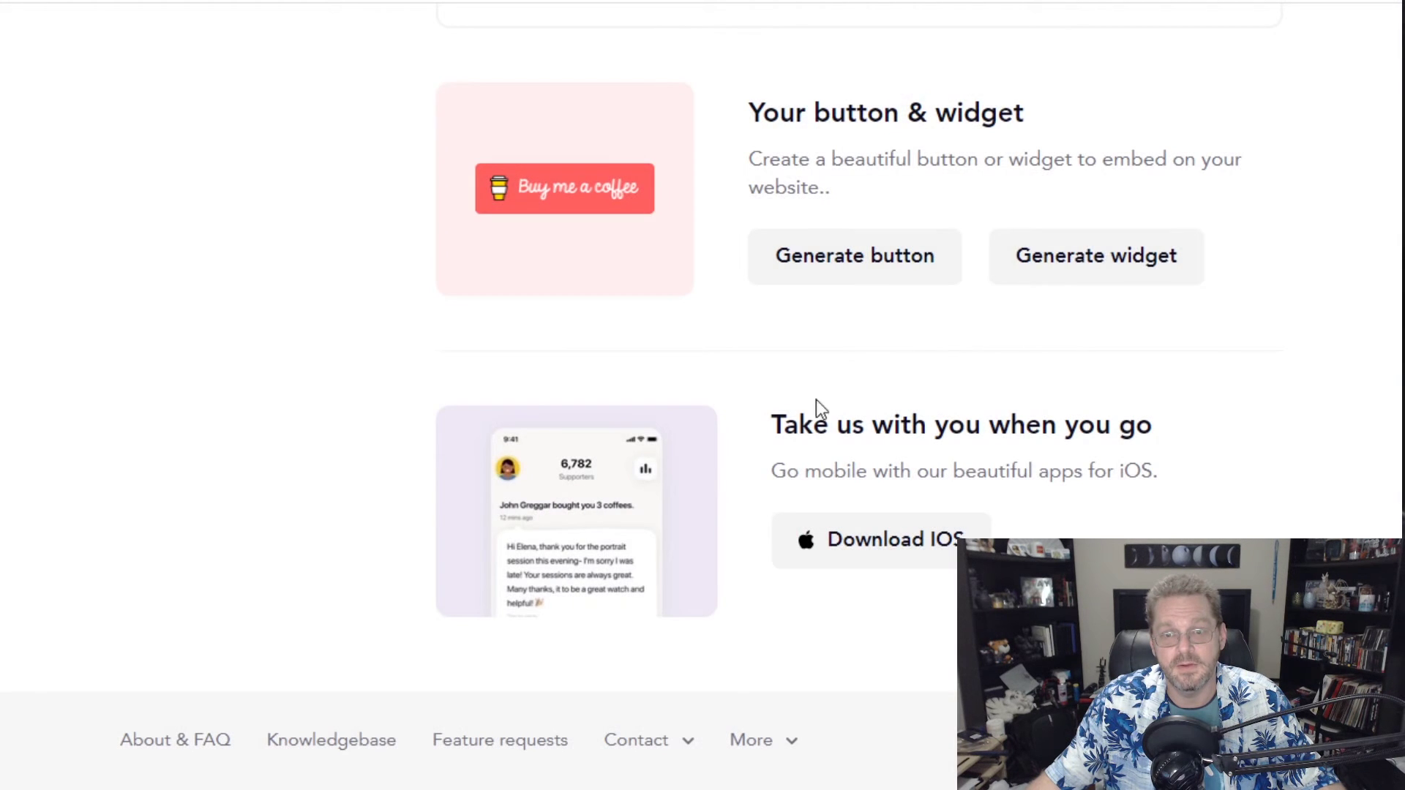
click(1076, 260)
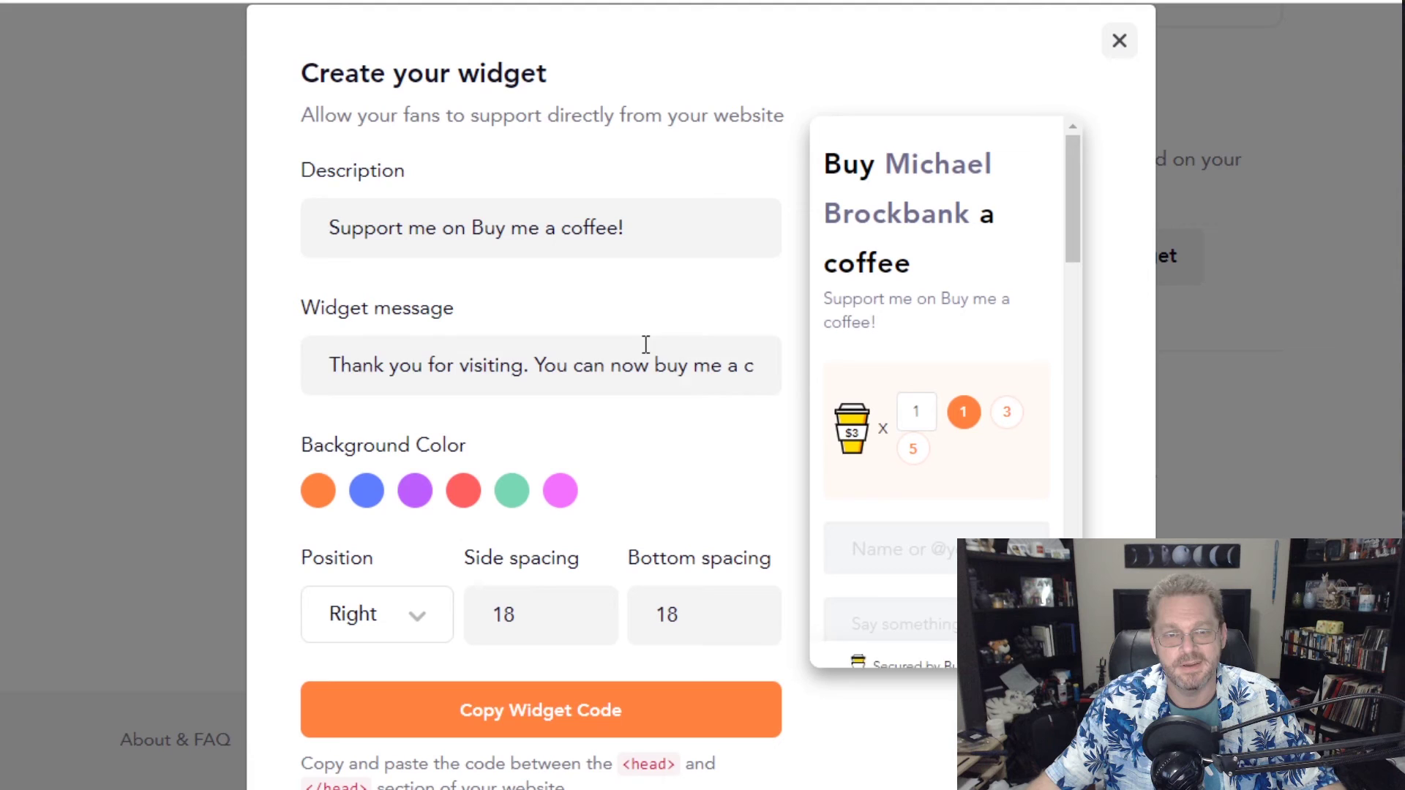
scroll(646, 344, down, 1)
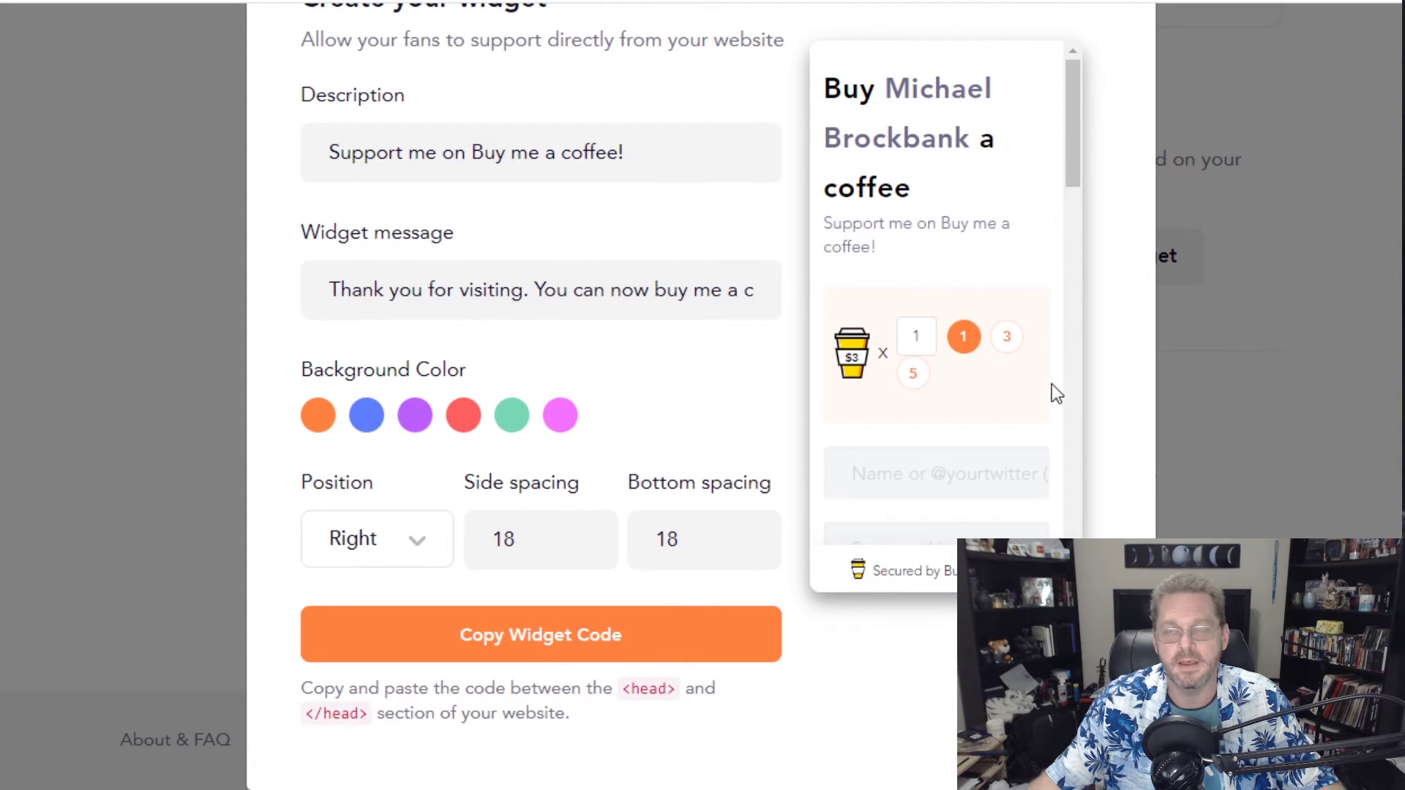
scroll(1052, 385, down, 4)
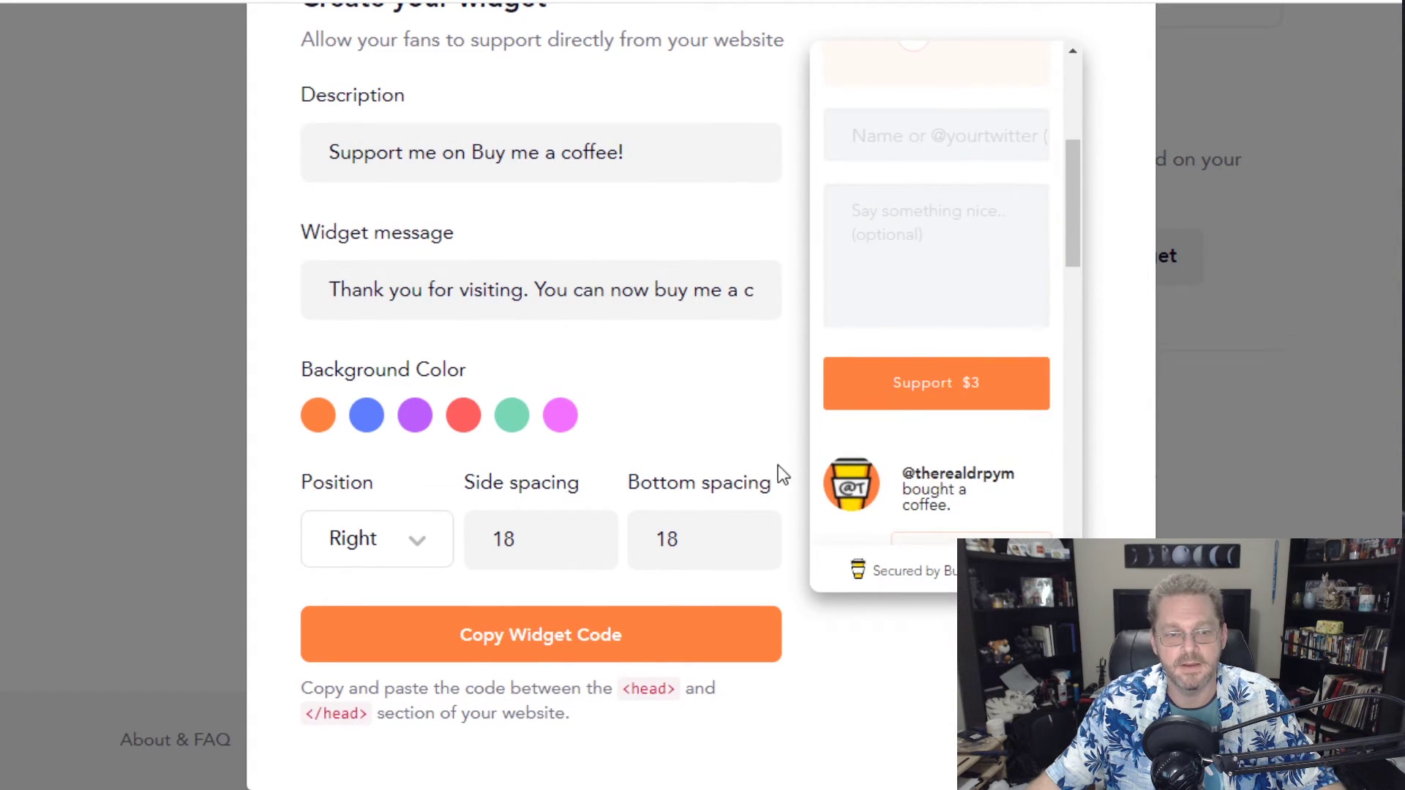
scroll(753, 311, up, 1)
scroll(755, 320, down, 1)
scroll(884, 361, up, 1)
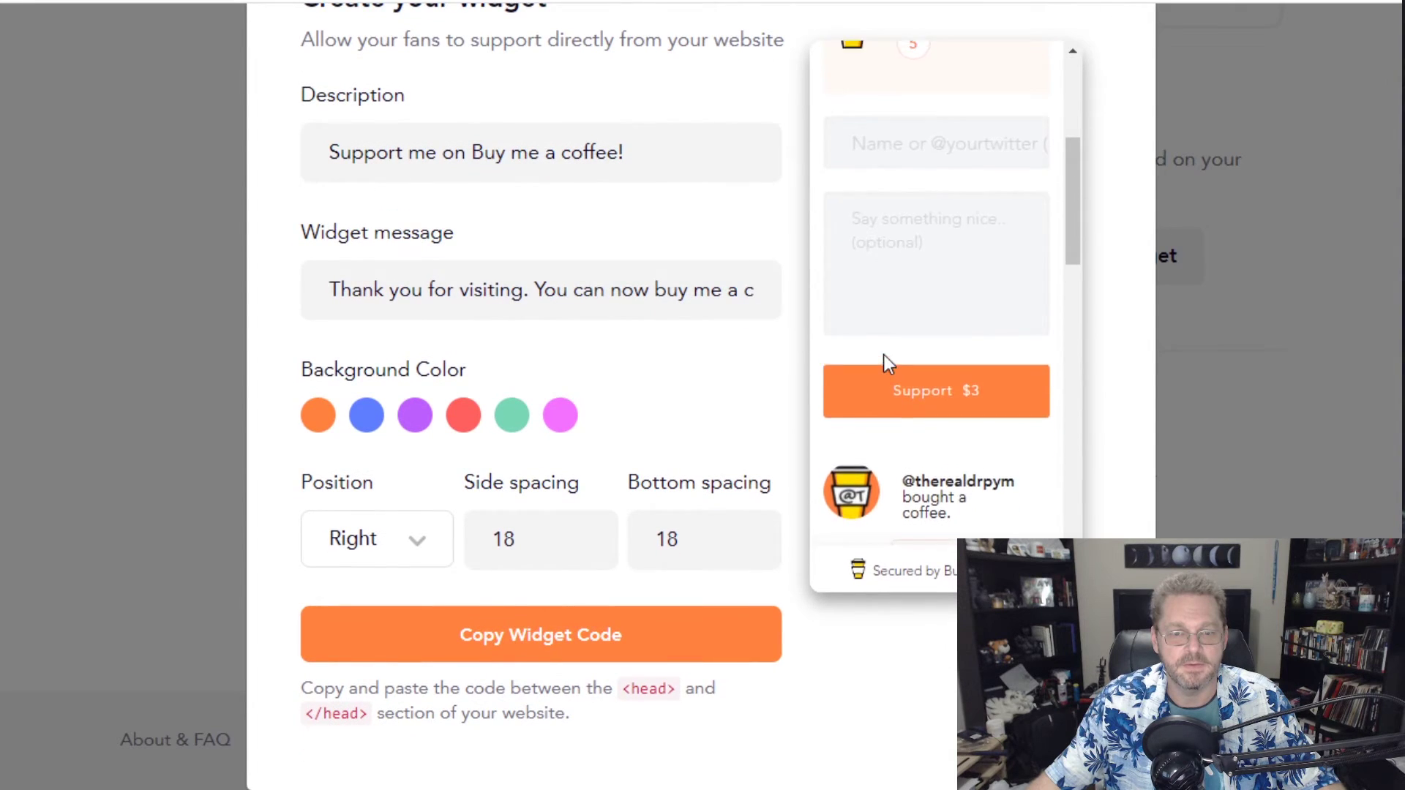
scroll(884, 359, up, 3)
- Set widget side spacing to 10, keep position Right, and choose a purple background
drag(536, 521, 450, 548)
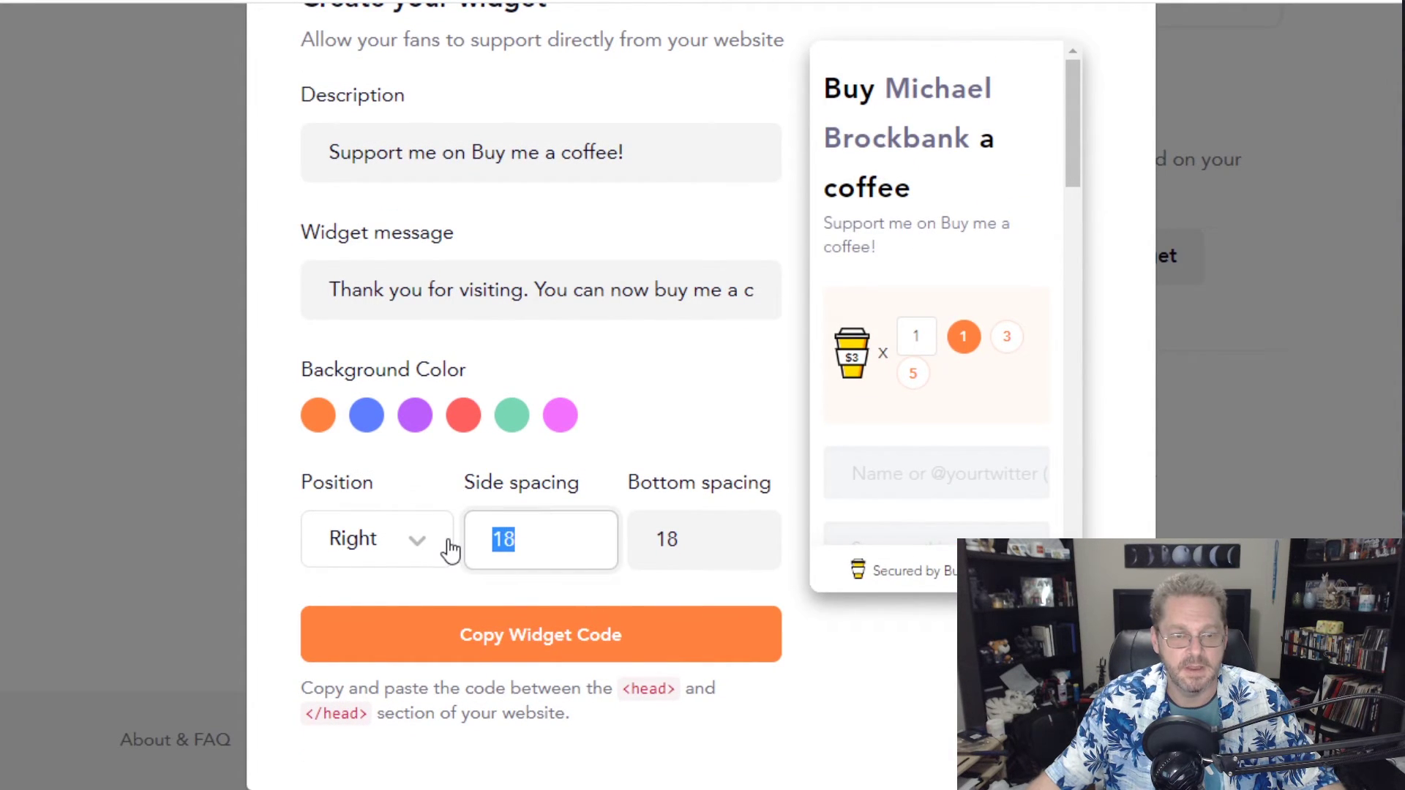
text(10)
key(Tab)
text(10)
key(Tab)
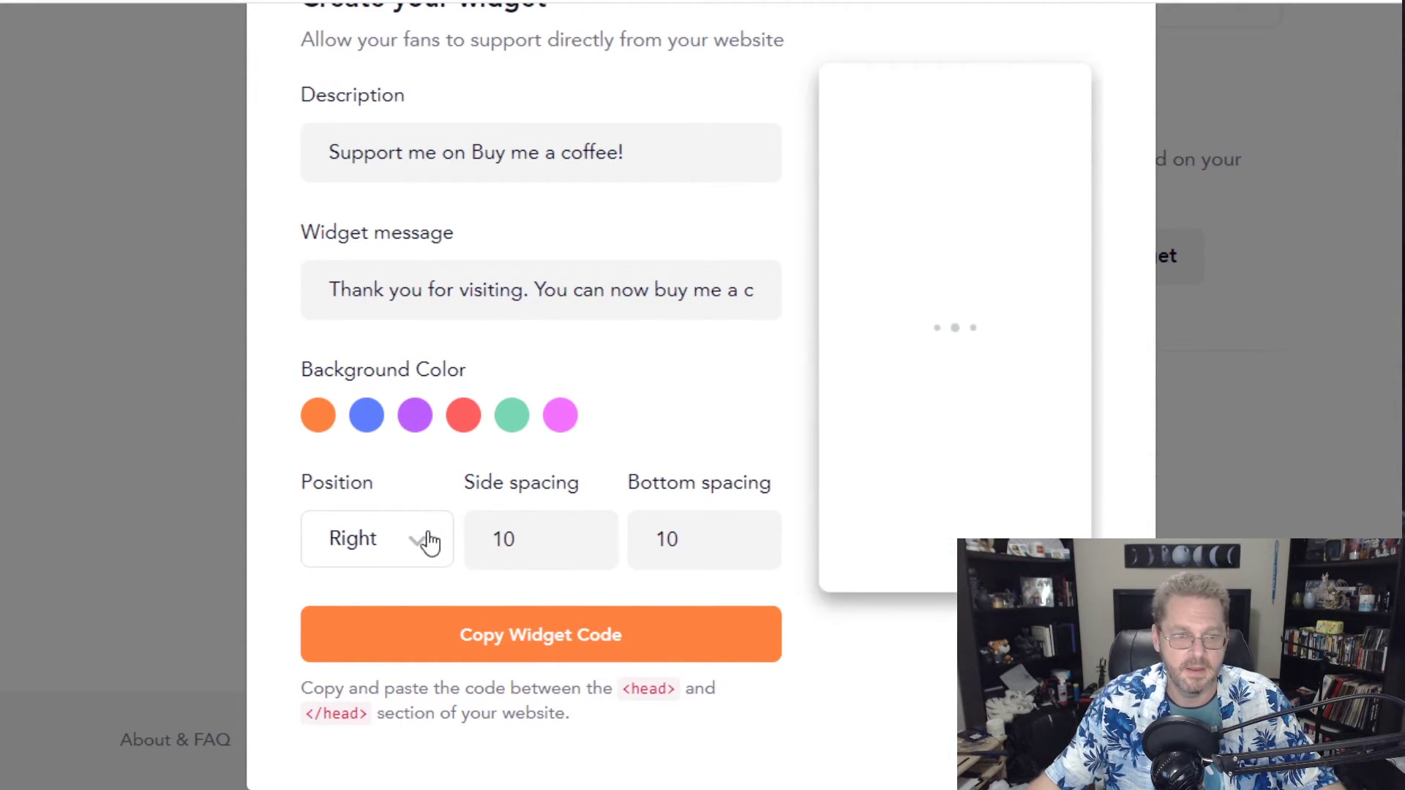
click(430, 543)
click(374, 612)
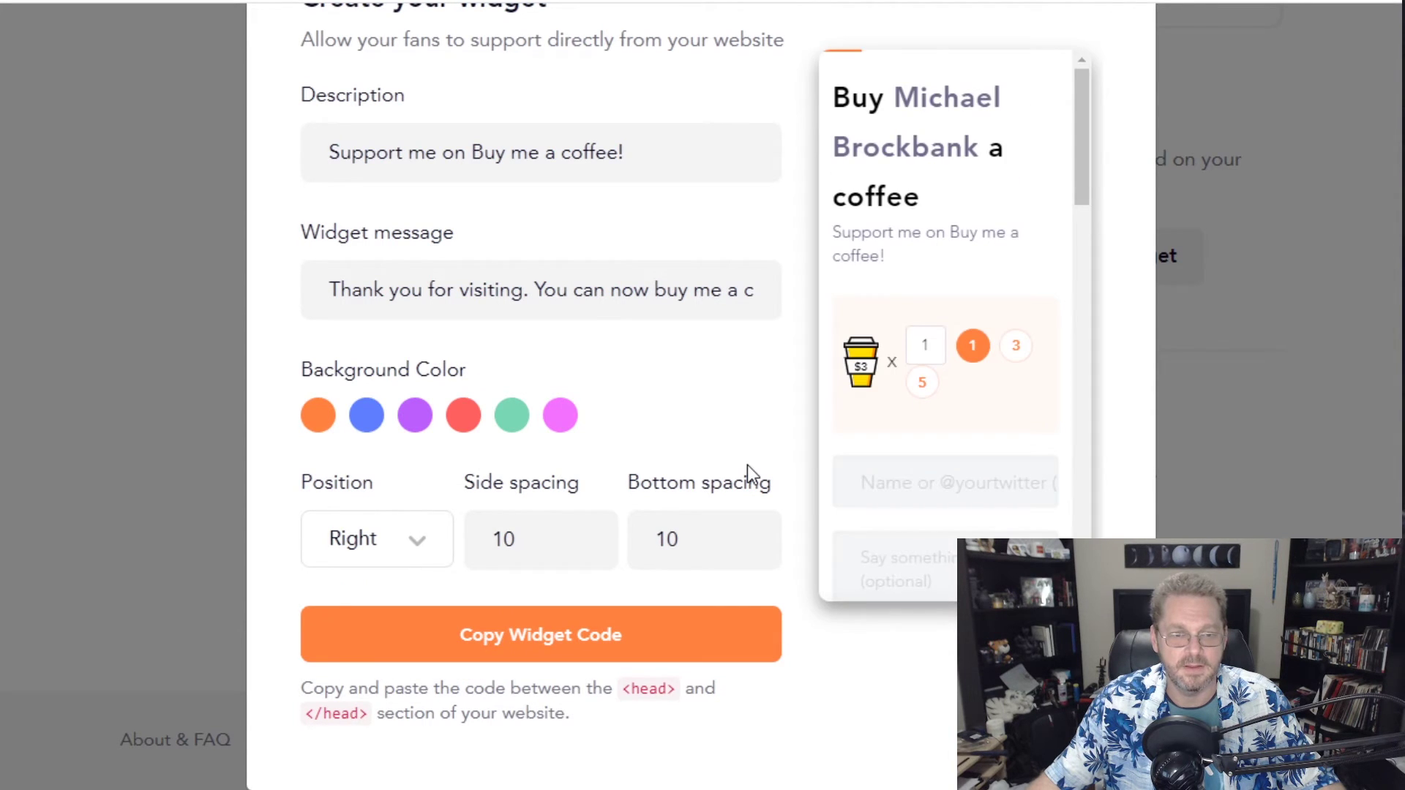
click(508, 421)
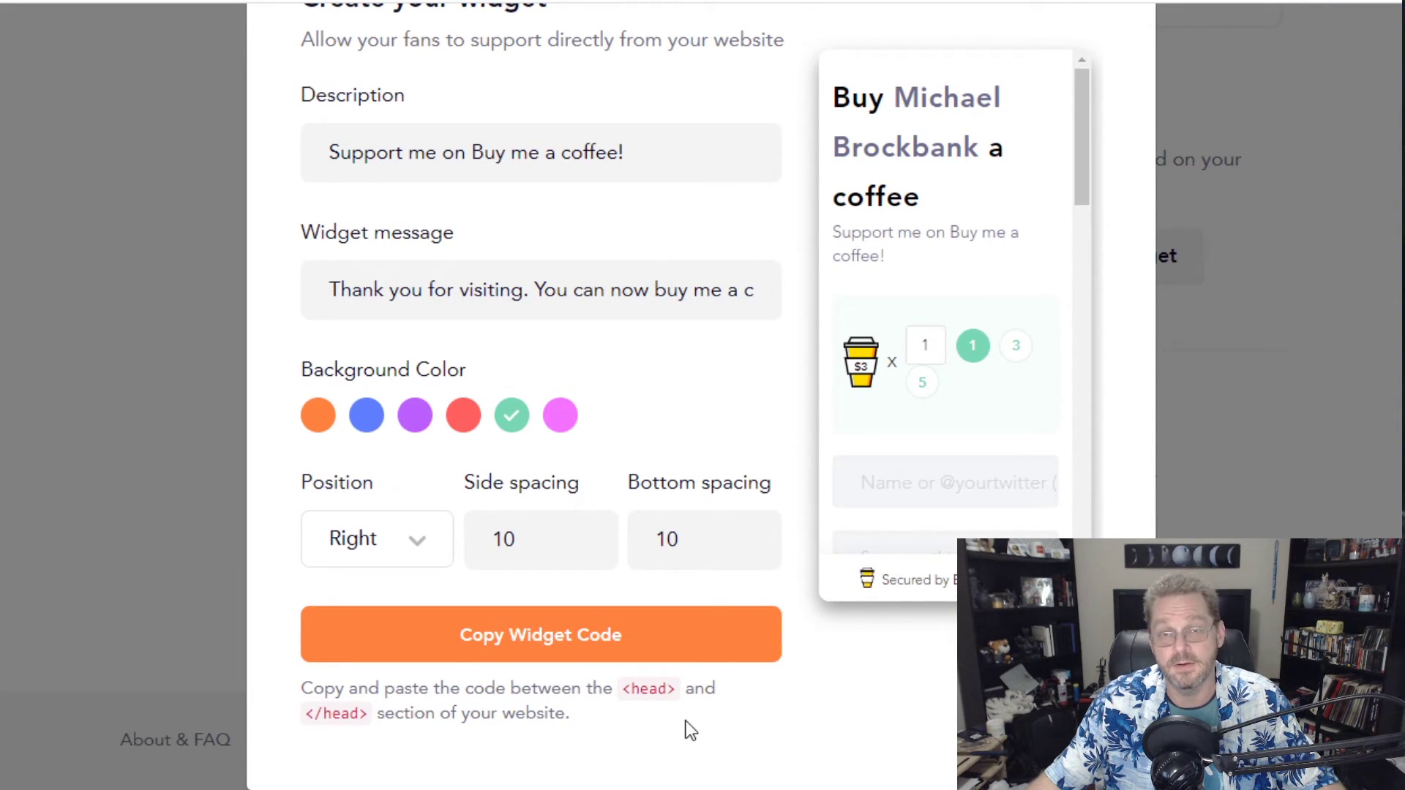
click(414, 415)
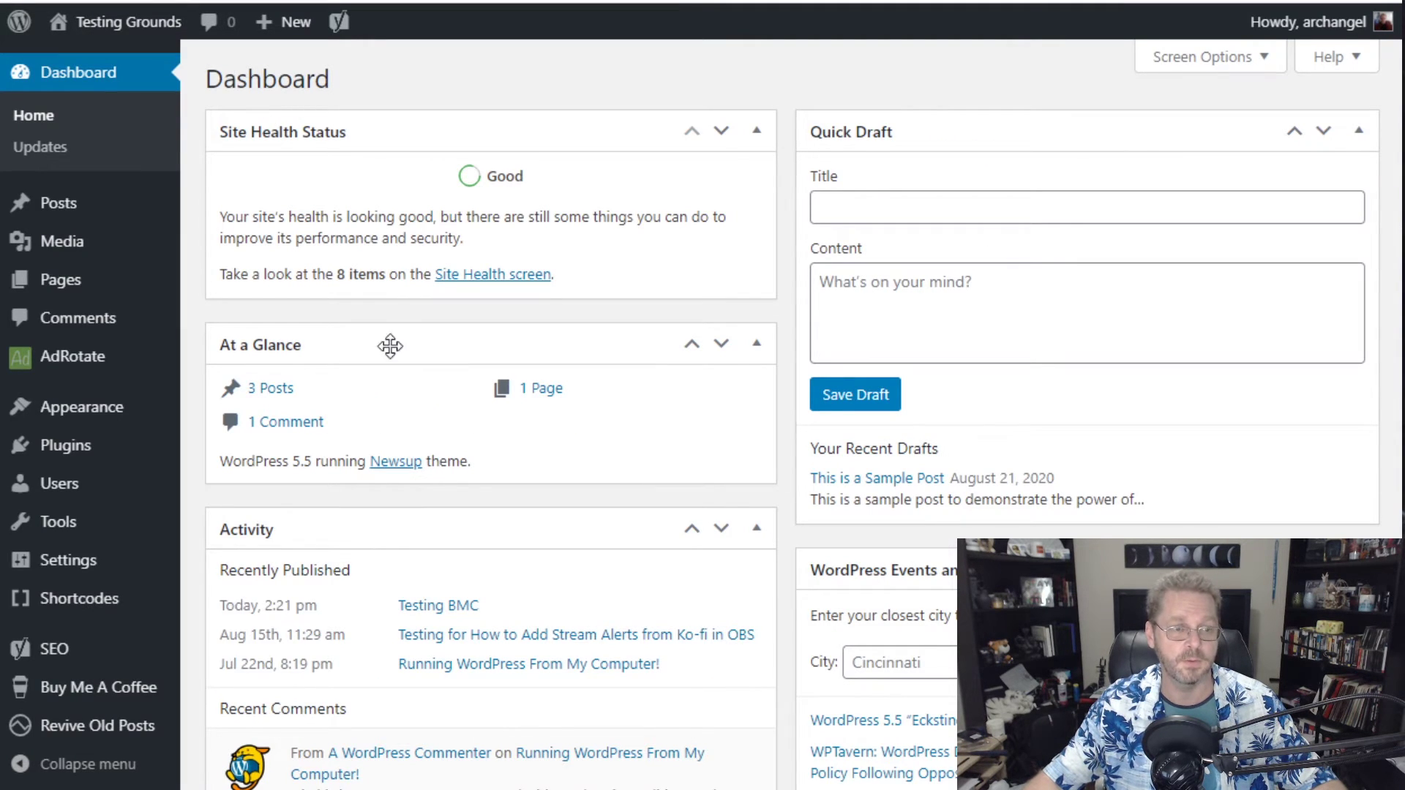
- Open Theme Editor under Appearance and scroll the Newsup theme's file list
mouse_move(102, 415)
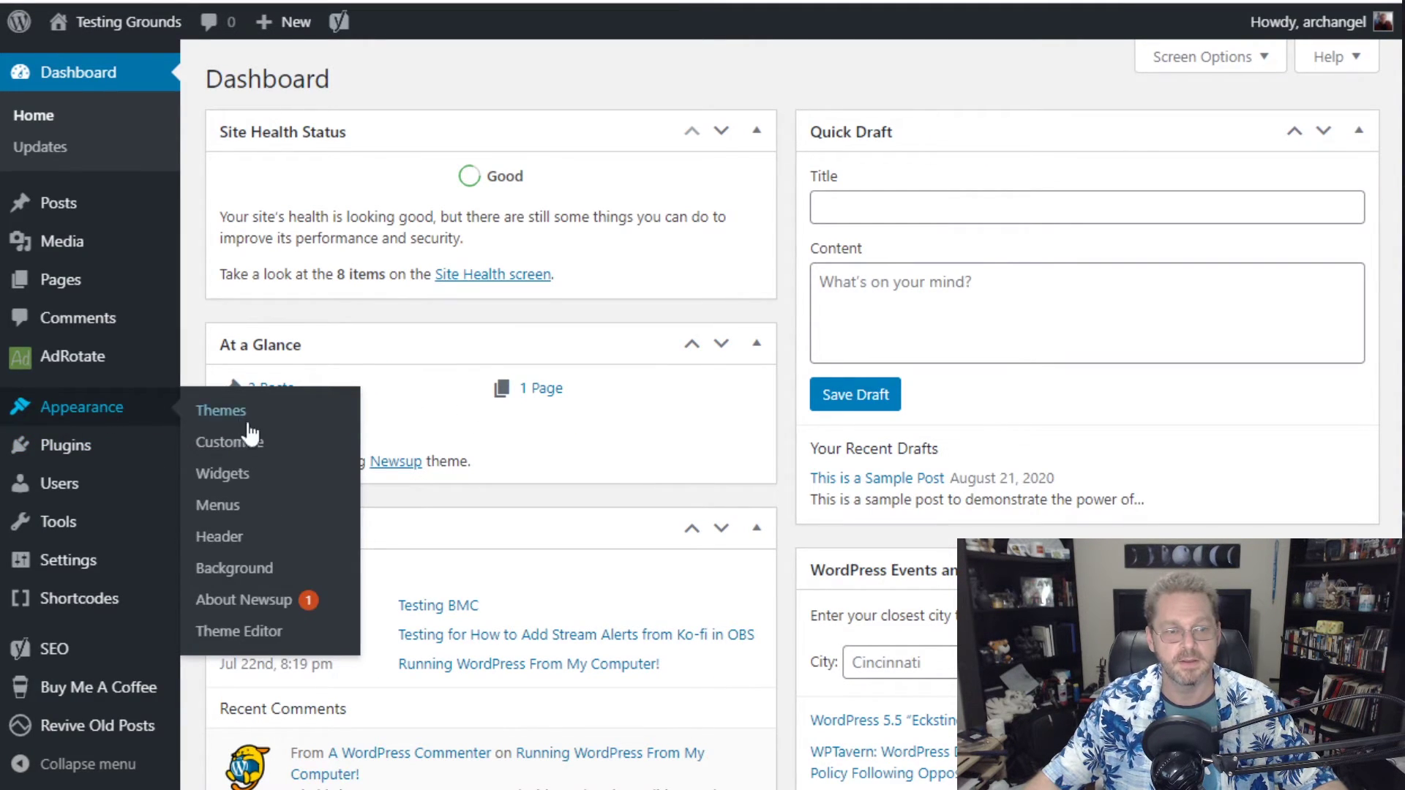
click(253, 634)
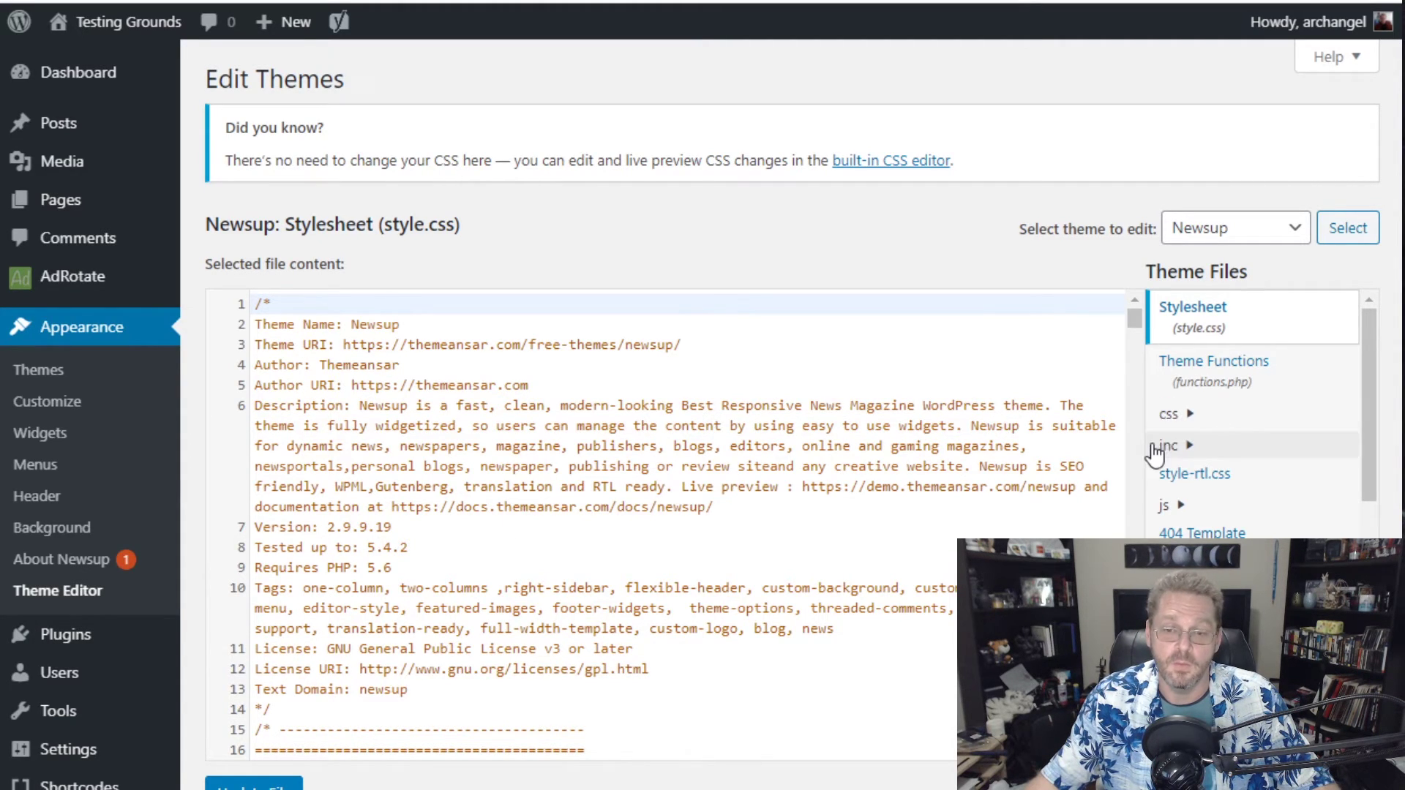
scroll(1270, 457, down, 3)
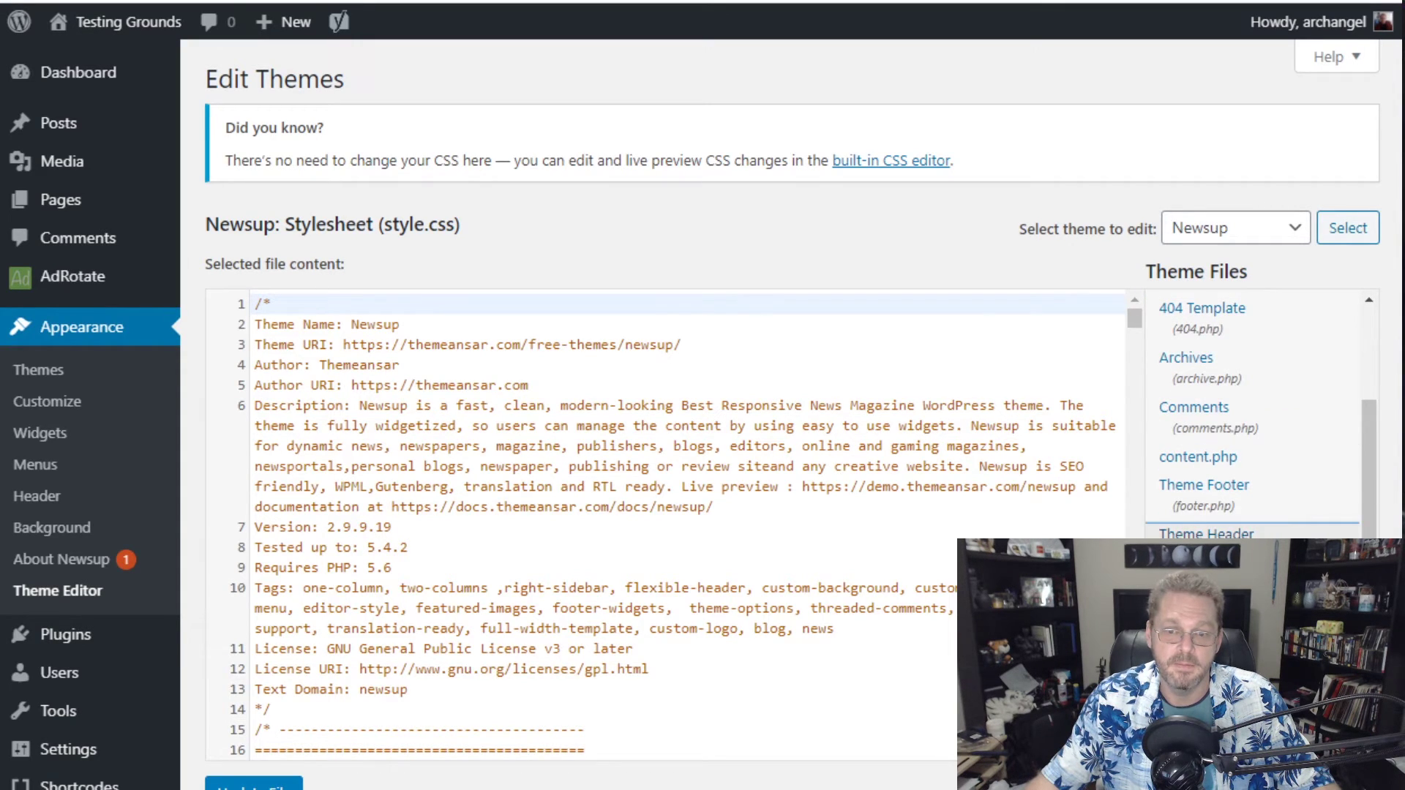
- Paste the Buy Me a Coffee widget script on a new line above </head> in header.php and update the file
click(1207, 533)
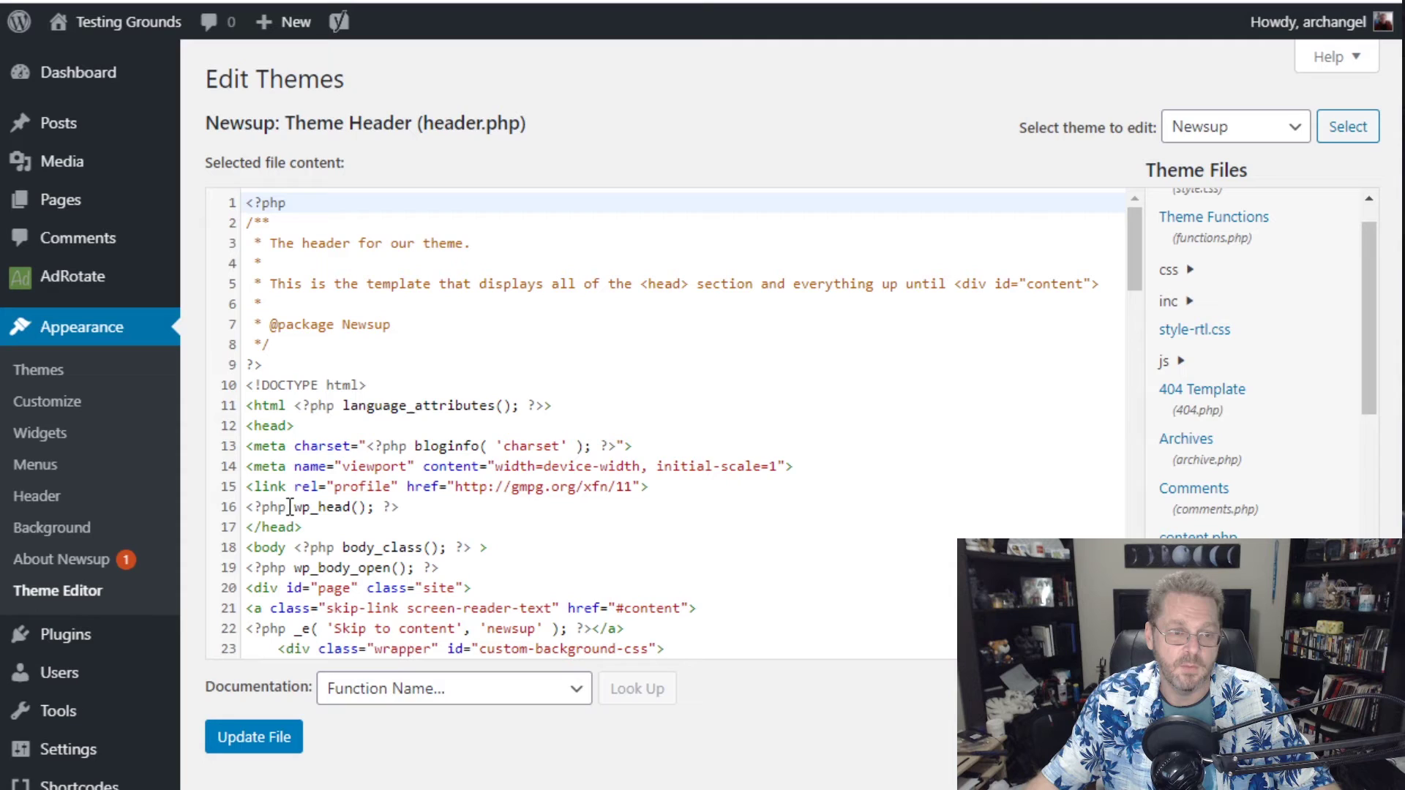
click(248, 524)
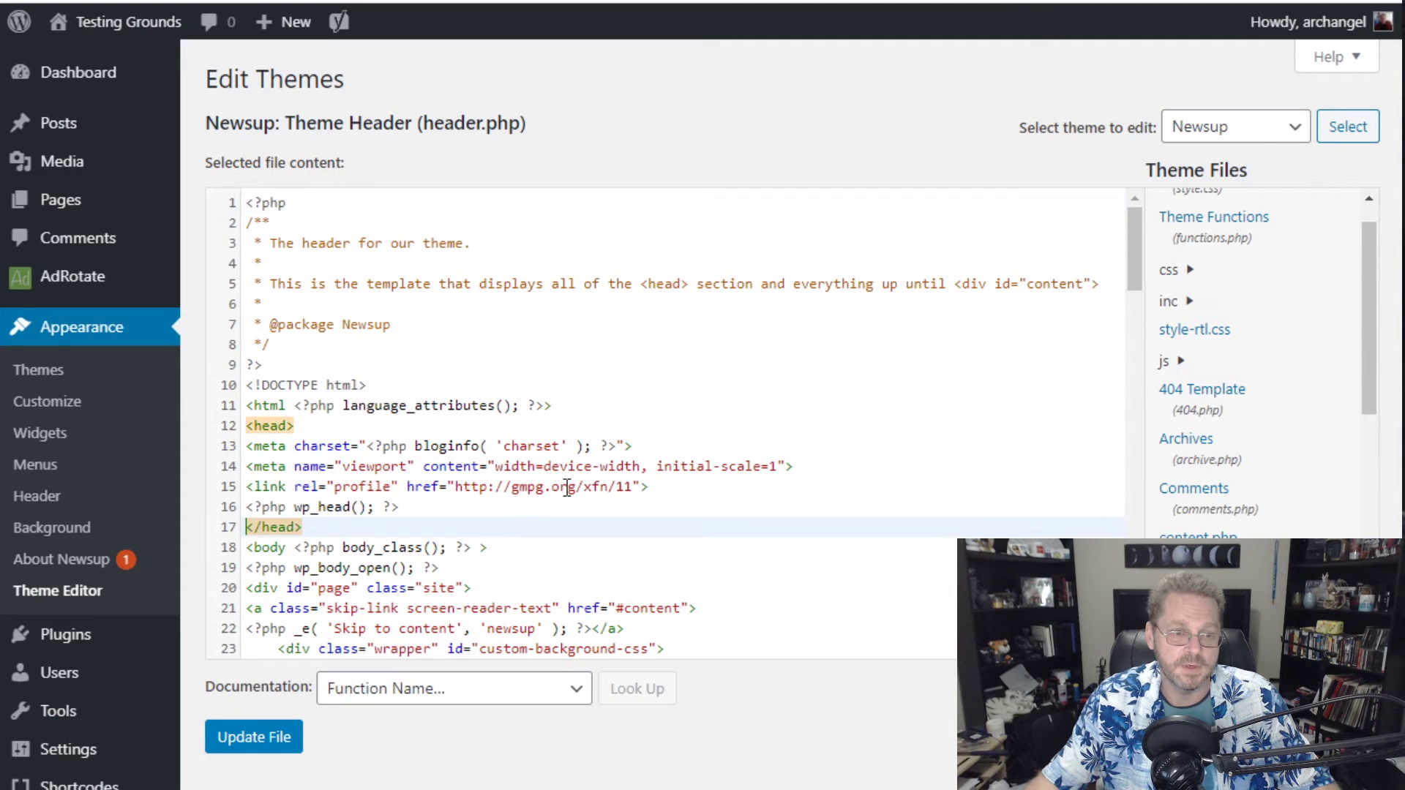
key(Return)
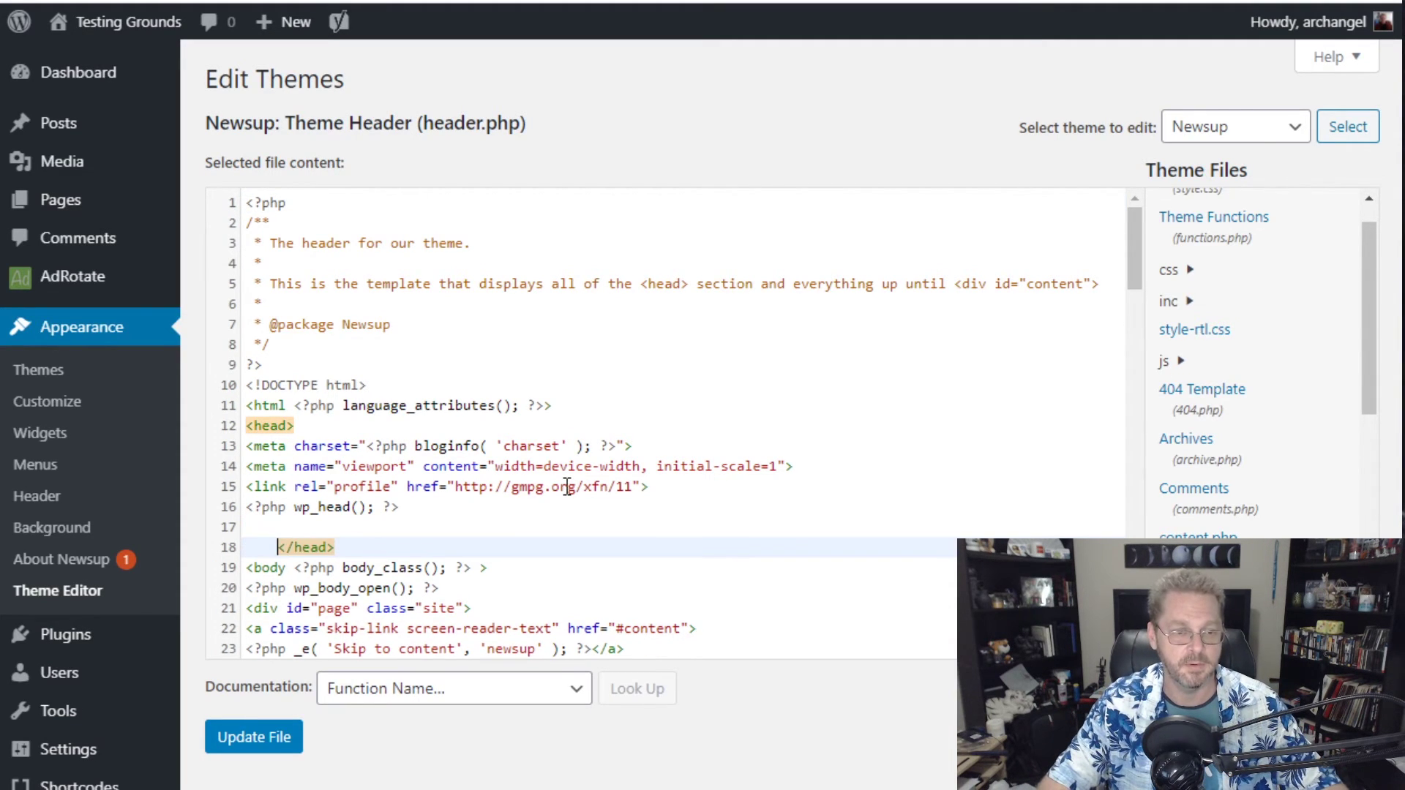
key(Up)
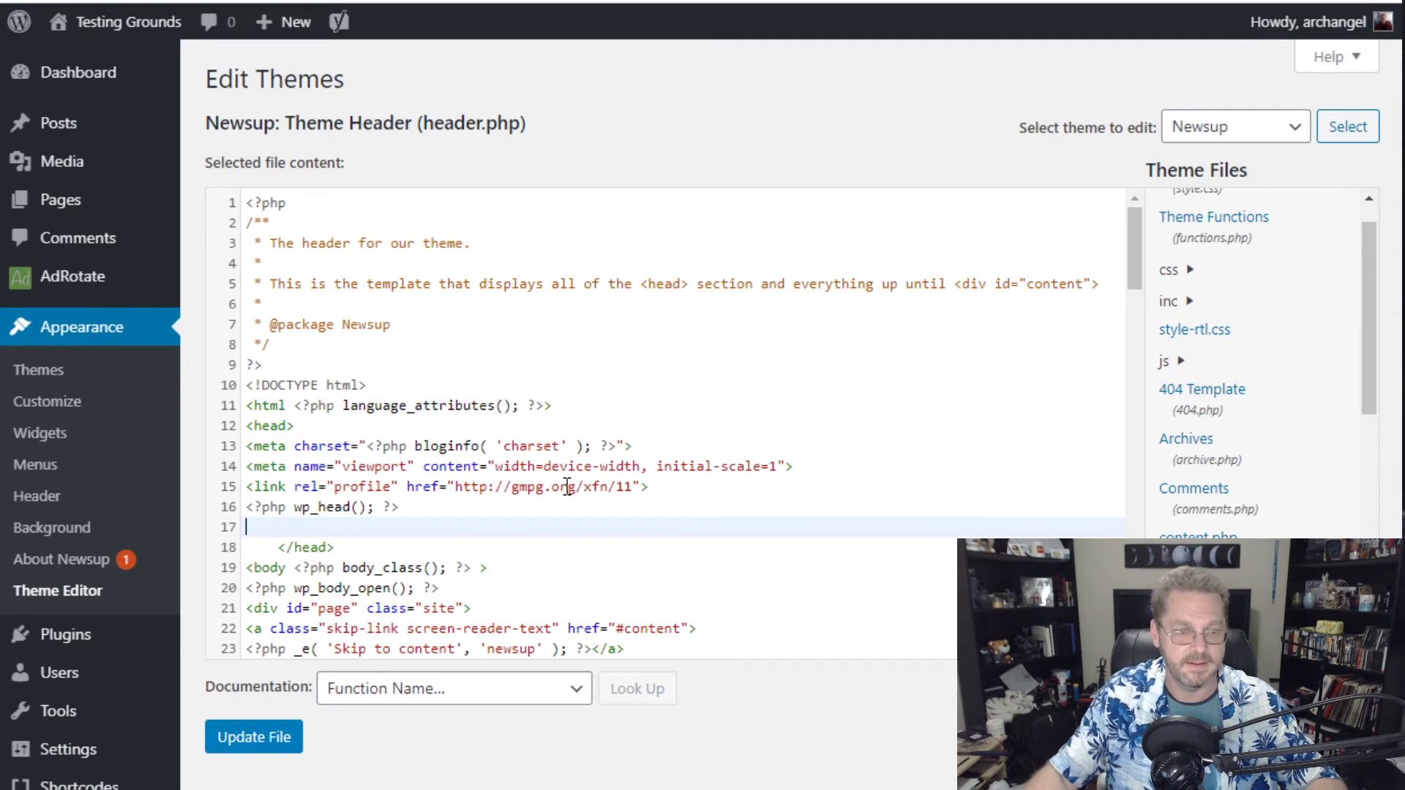
text(<script data-name="BMC-Widget" src="https://cdnjs.buymeacoffee.com/1.0.0/widget.prod.min.js" data-id="writersanctuary" data-description="Support me on Buy me a coffee!" data-message="Thank you for visiting. You can now buy me a coffee!" data-color="#BD5FFF" data-position="right" data-x_margin="18" data-y_margin="10"></script>)
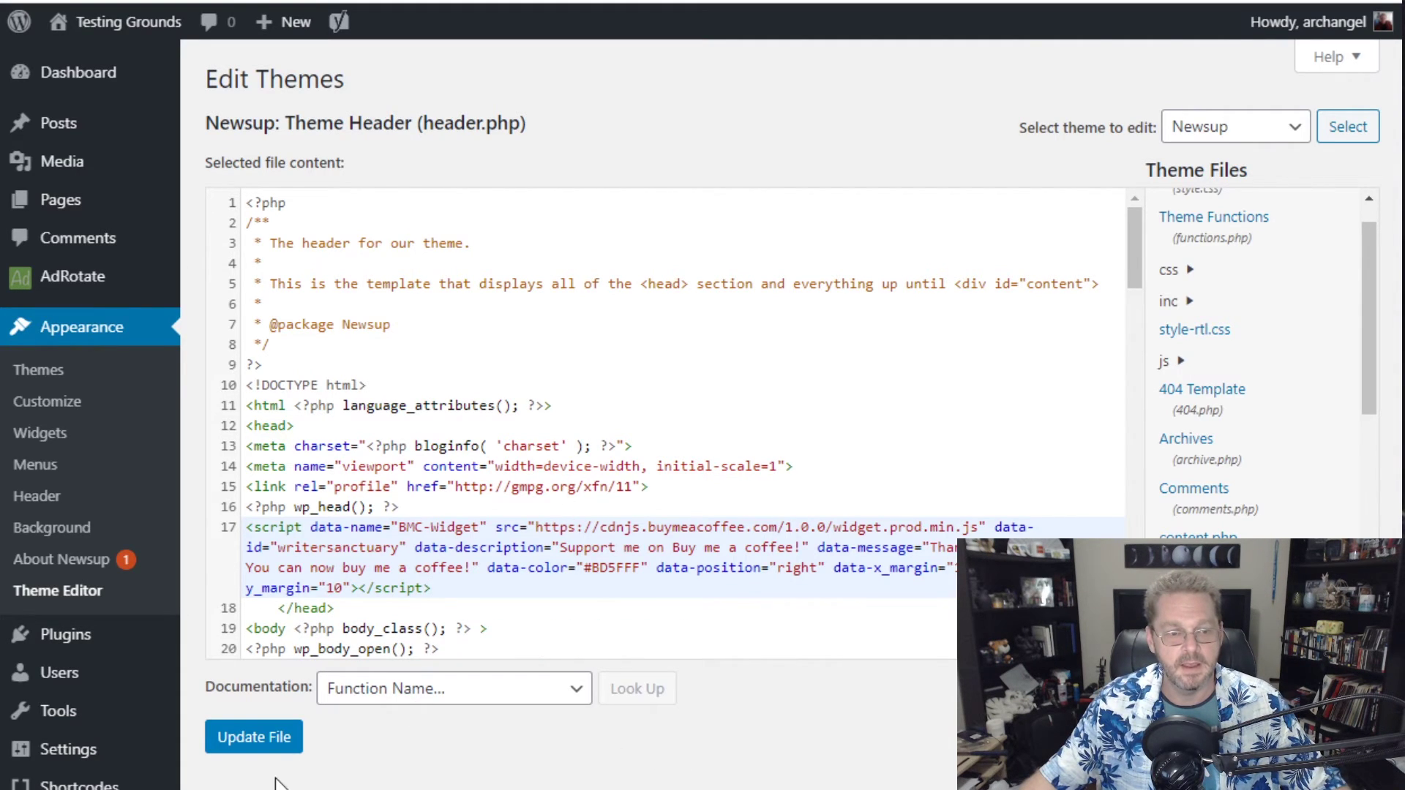
click(241, 739)
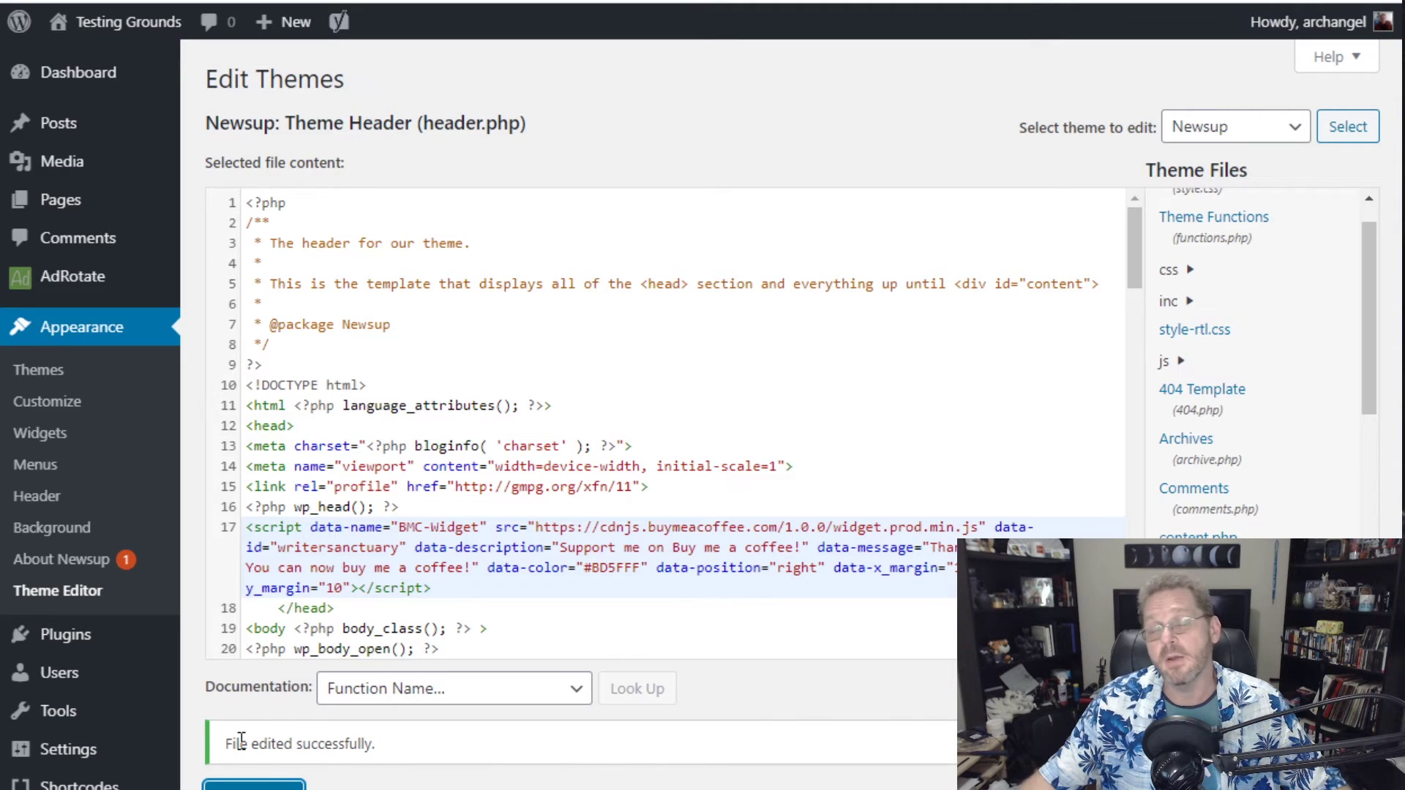
mouse_move(117, 22)
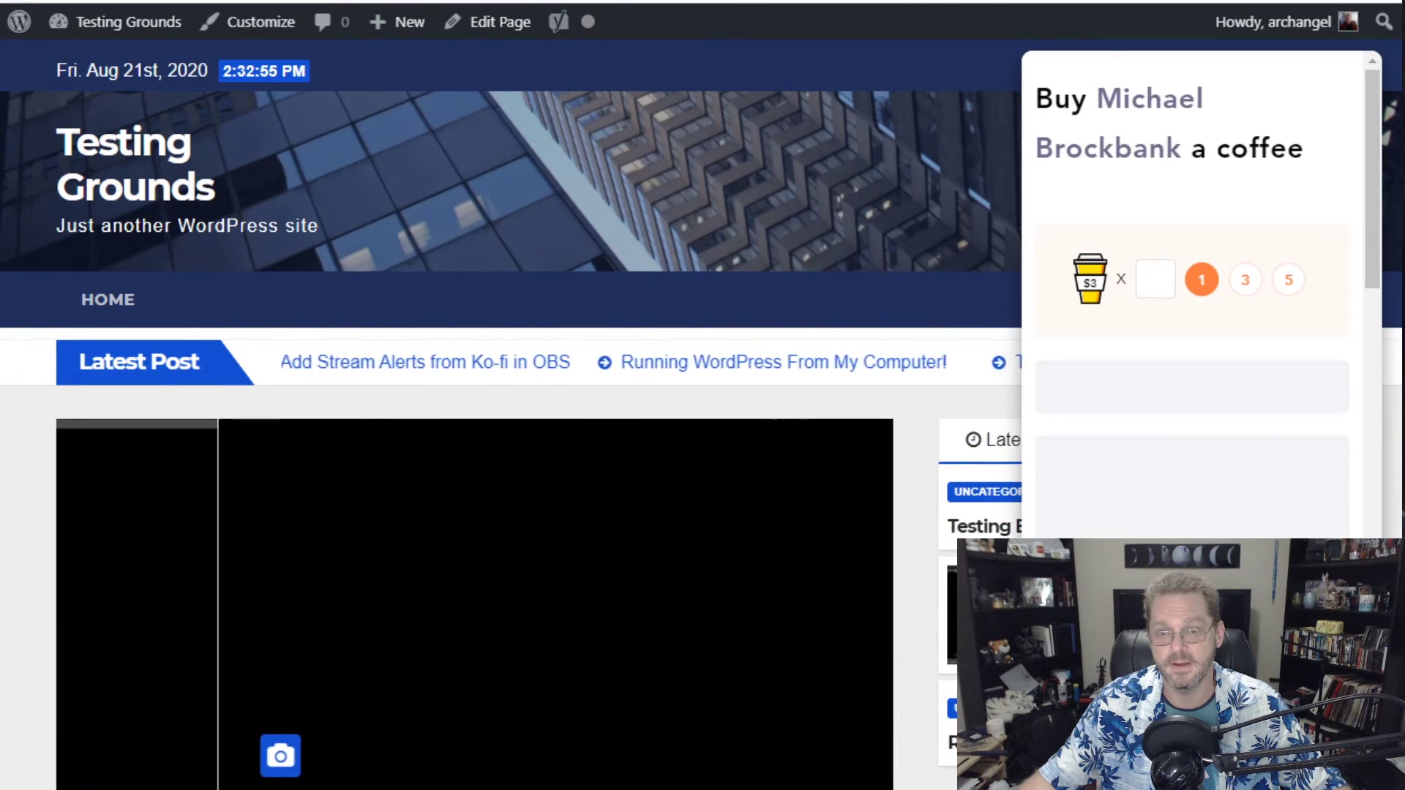
- Scroll through the live site's coffee panel showing $3 coffees, name and message fields, and supporter notes
scroll(1263, 496, down, 10)
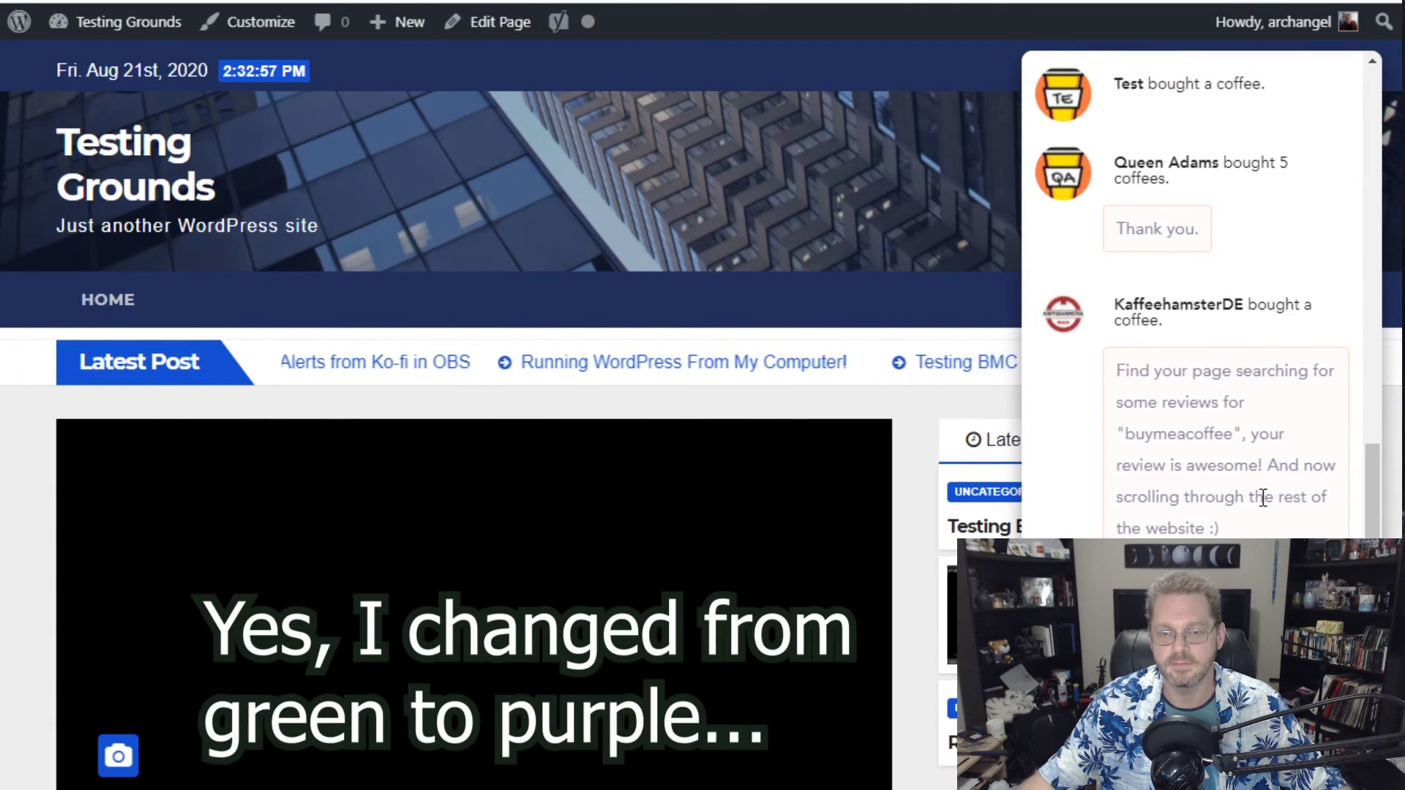
scroll(1263, 497, up, 10)
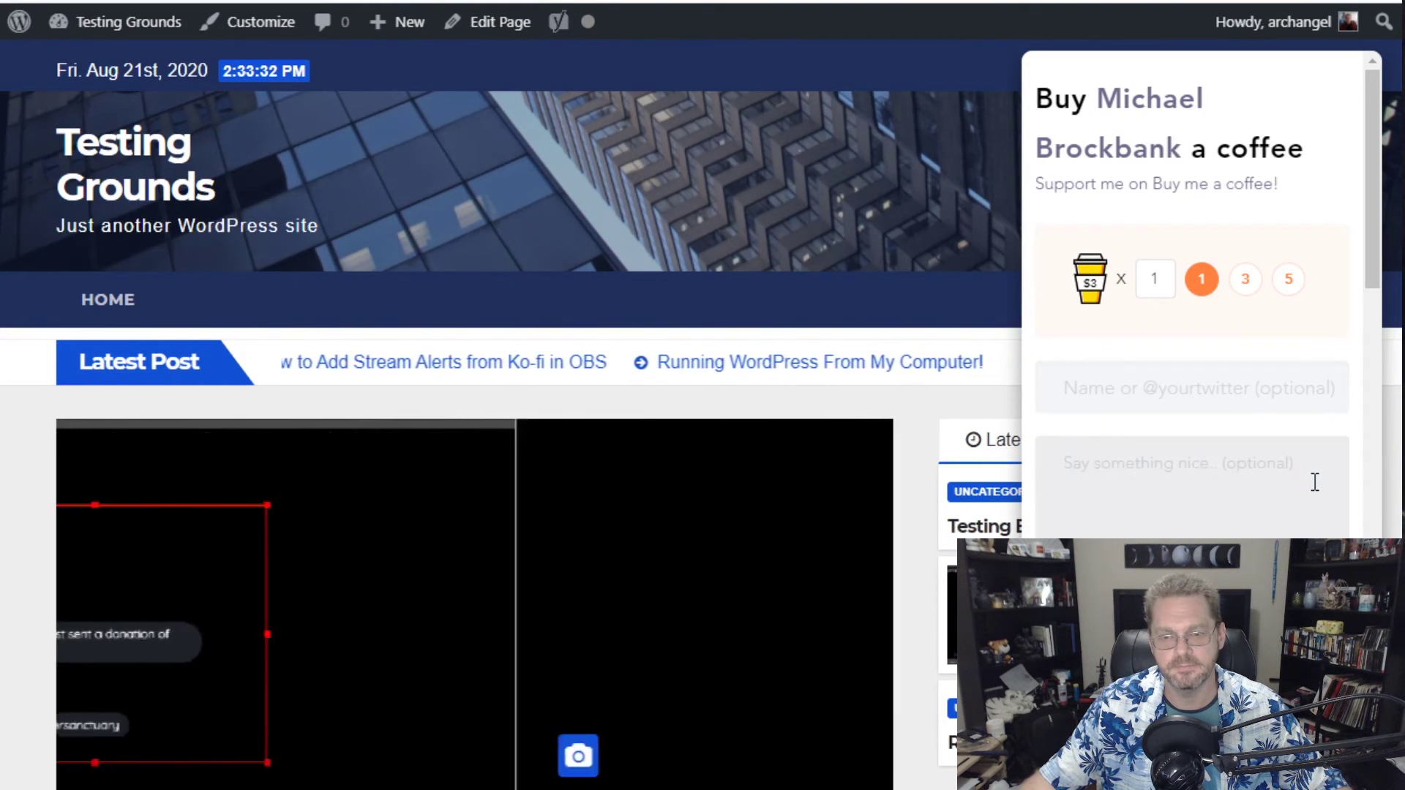
scroll(1315, 482, down, 10)
scroll(1315, 482, up, 3)
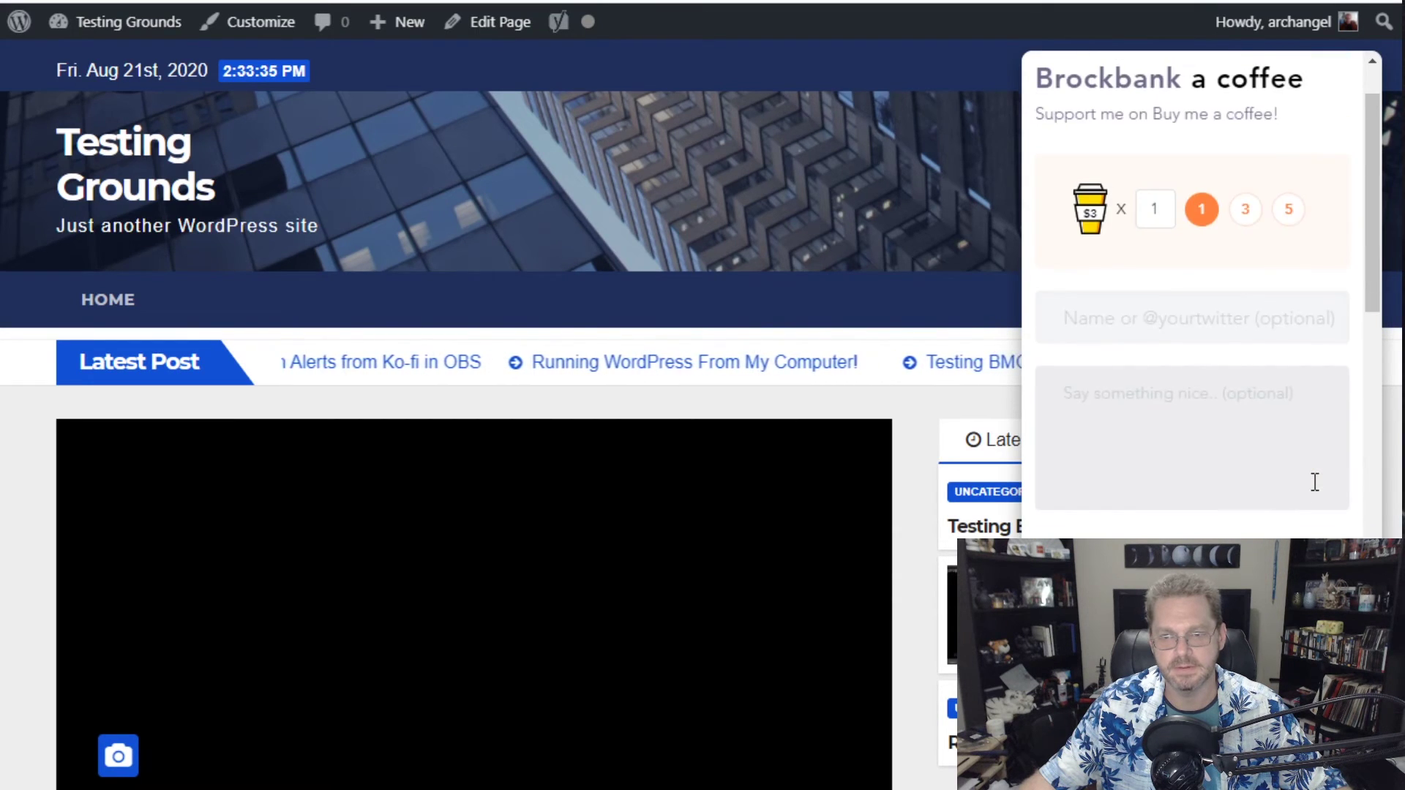
scroll(1311, 480, up, 1)
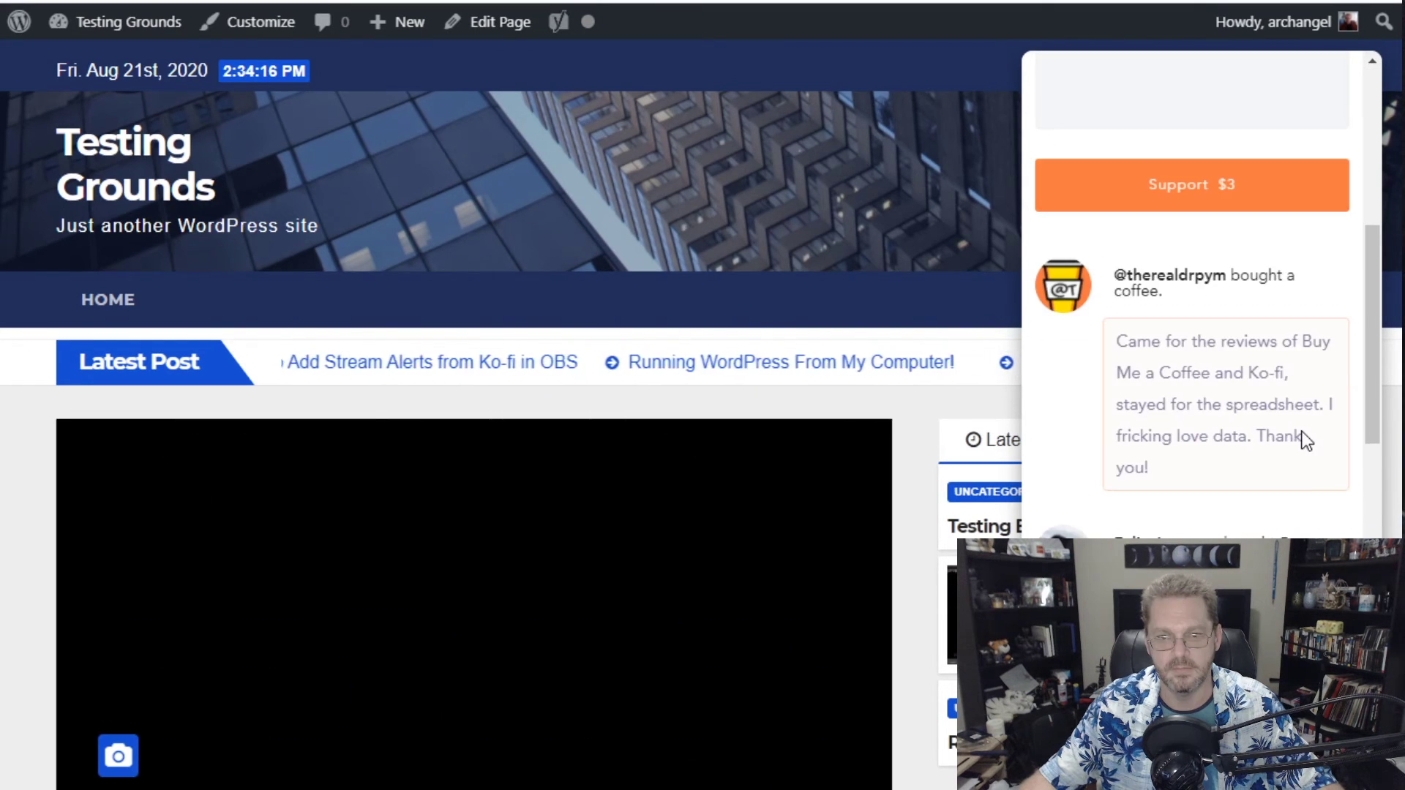
scroll(1308, 441, up, 3)
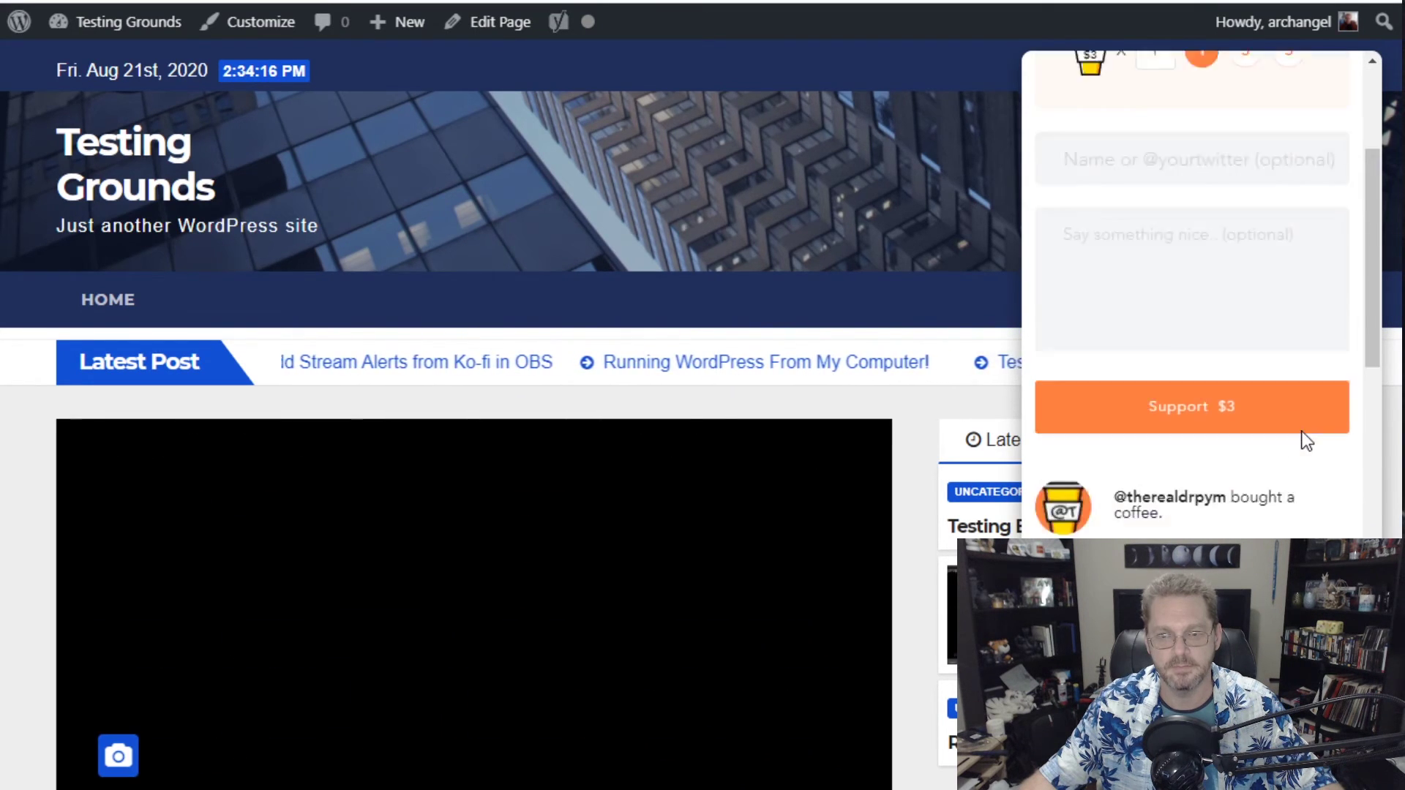
scroll(1307, 441, up, 3)
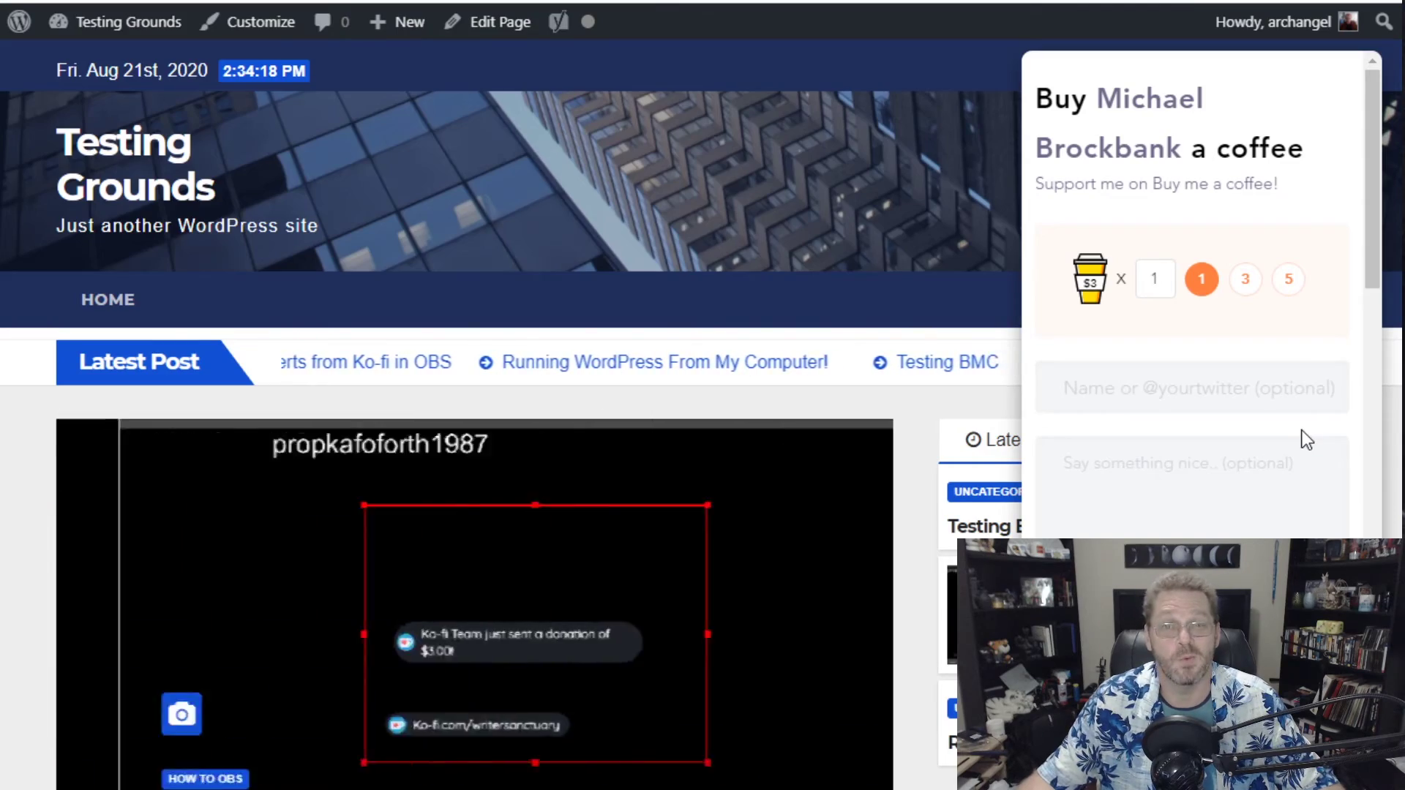